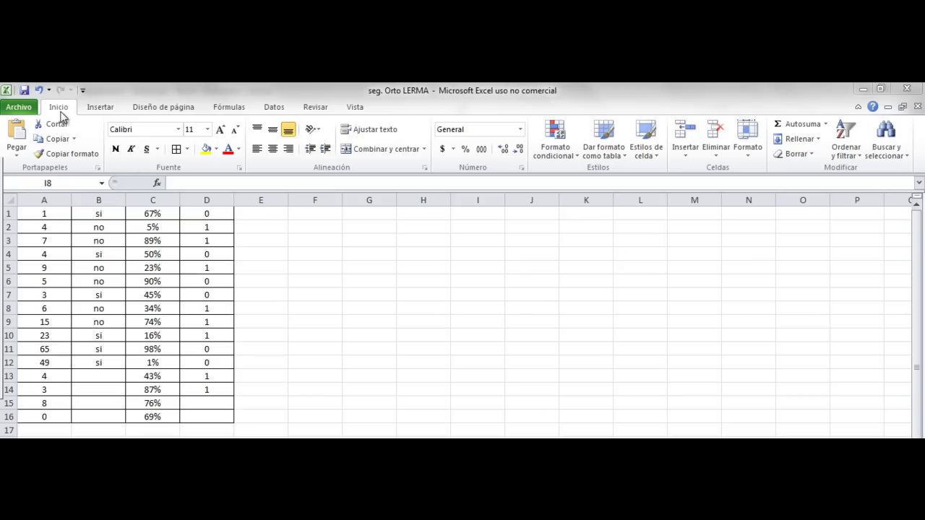
Step: Start a new conditional formatting rule for A1:A16 that formats only cells containing specified content ("Aplicar formato únicamente a las celdas que contengan")
left_click(565, 135)
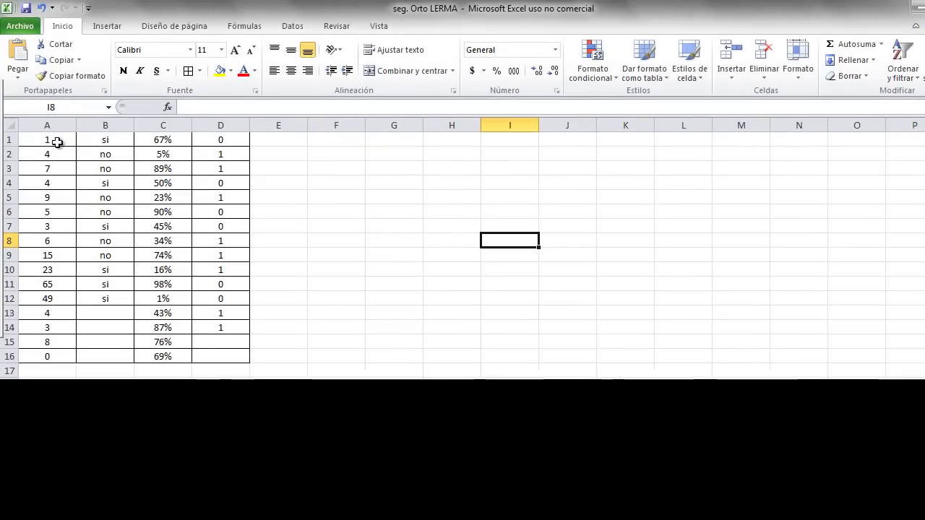
left_click_drag(57, 142, 54, 354)
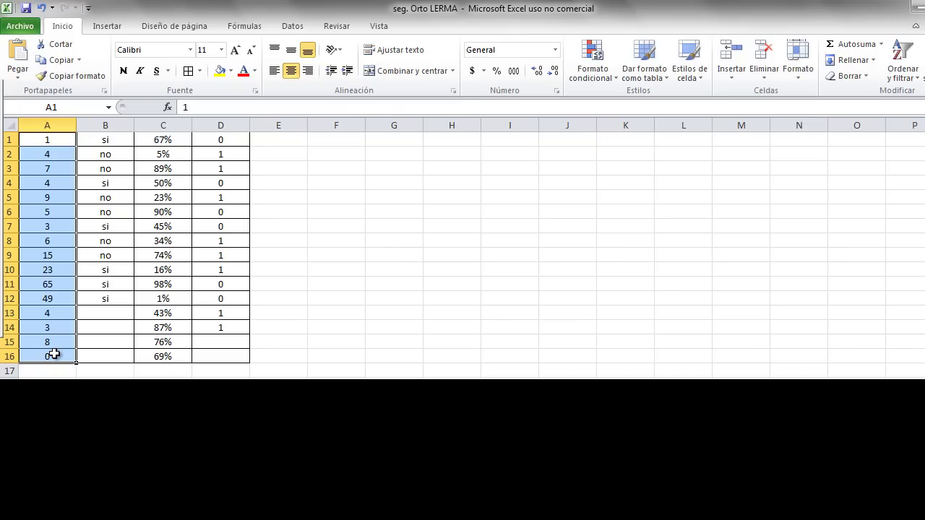
left_click(604, 75)
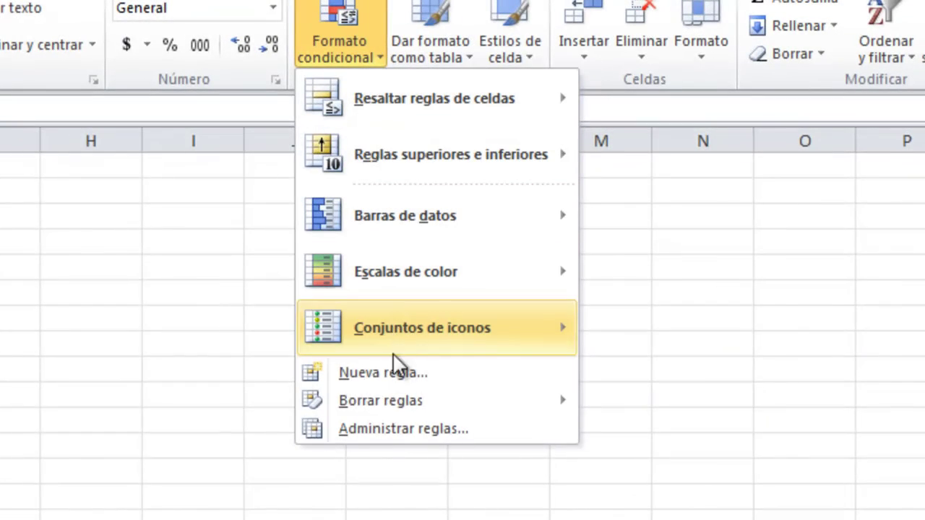
left_click(443, 376)
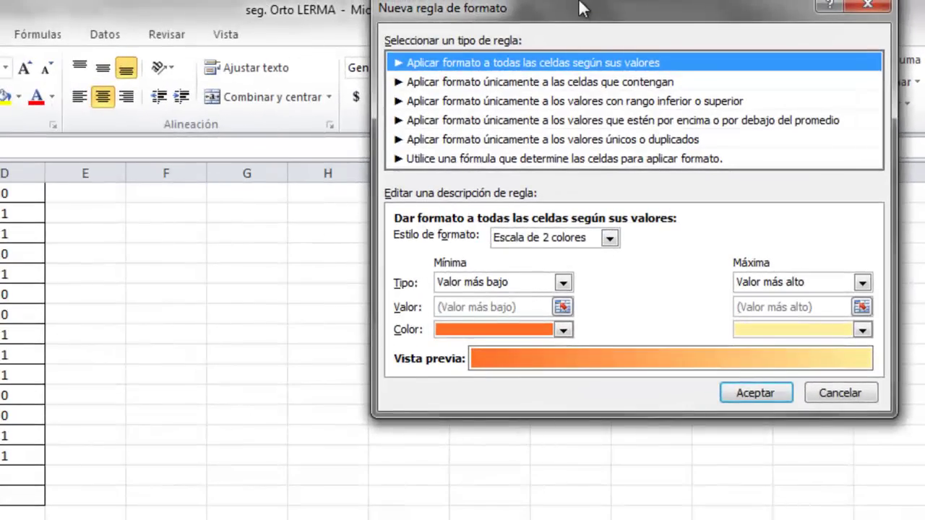
left_click_drag(584, 10, 448, 51)
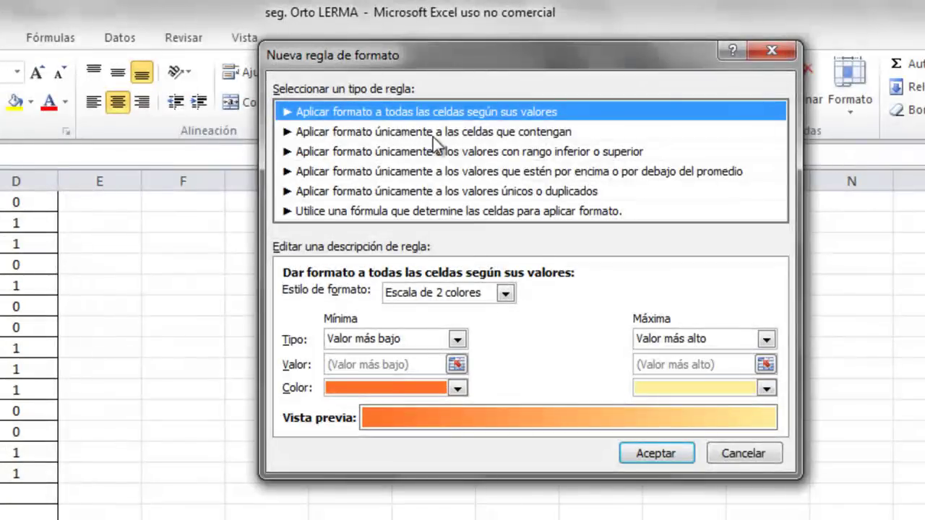
left_click(510, 138)
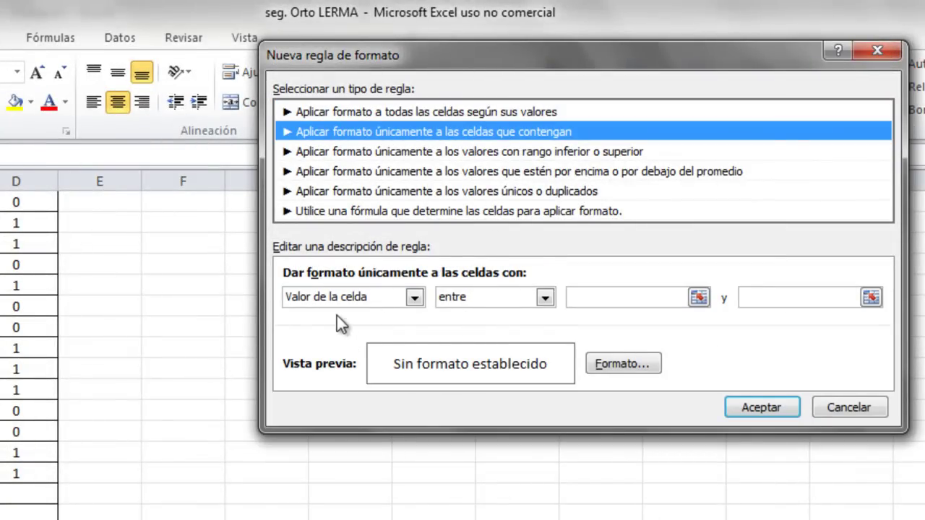
Step: Set the rule's condition to a cell value ("Valor de la celda") between ("entre") 0 and 10
left_click(422, 295)
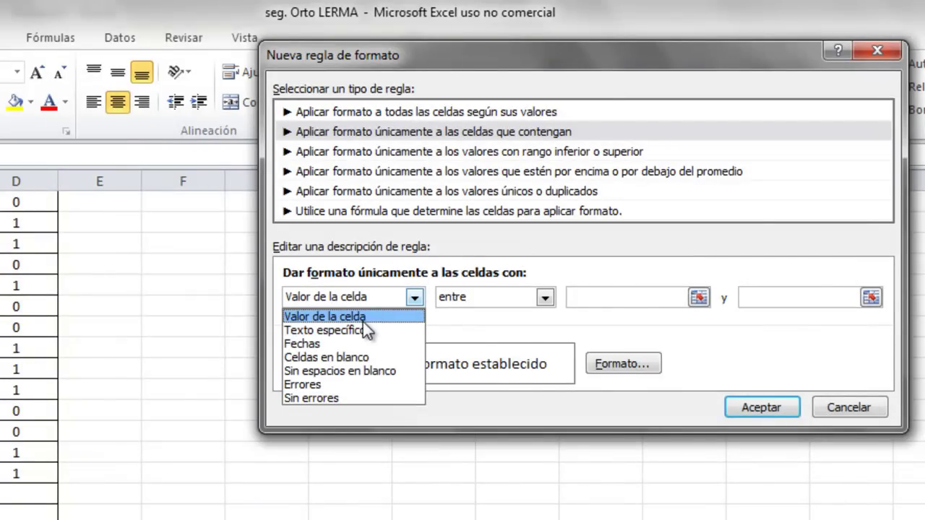
left_click(342, 321)
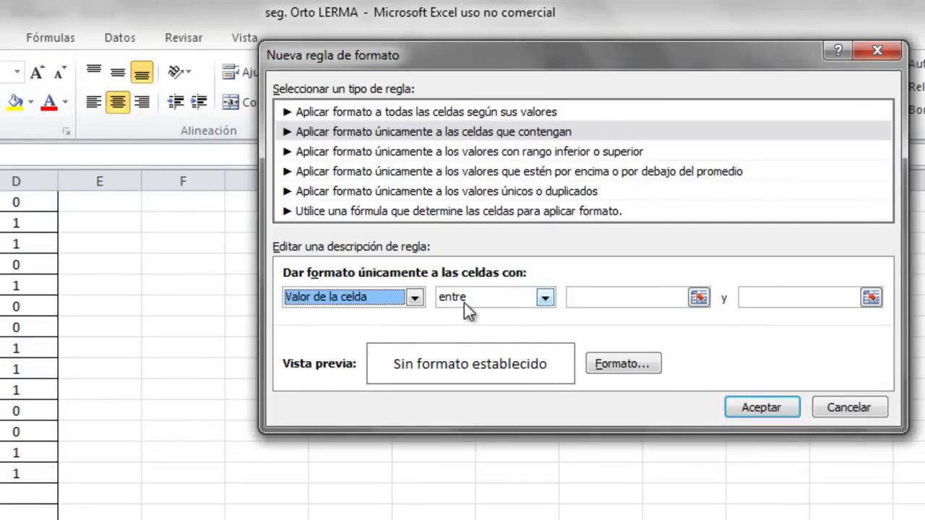
left_click(602, 298)
type("0")
left_click(752, 296)
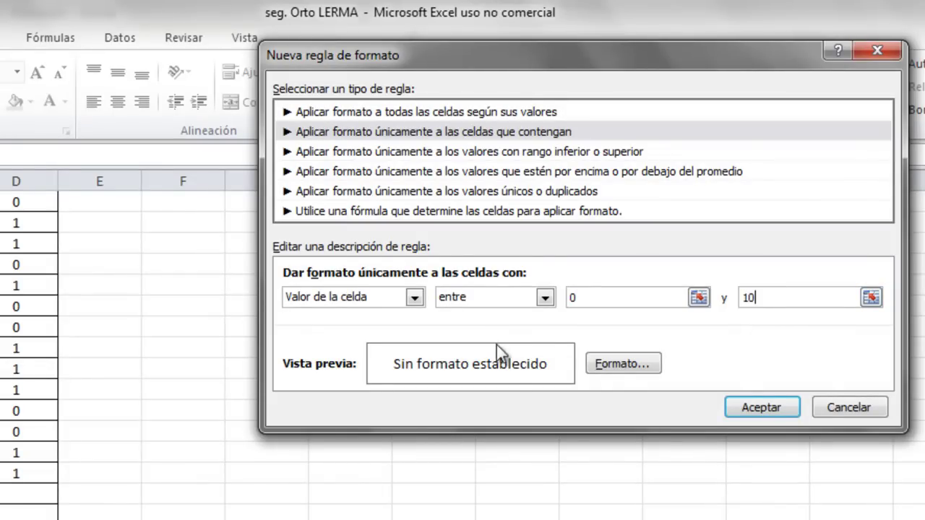
Step: Give the rule a yellow background fill and apply it to the column A values
left_click(654, 364)
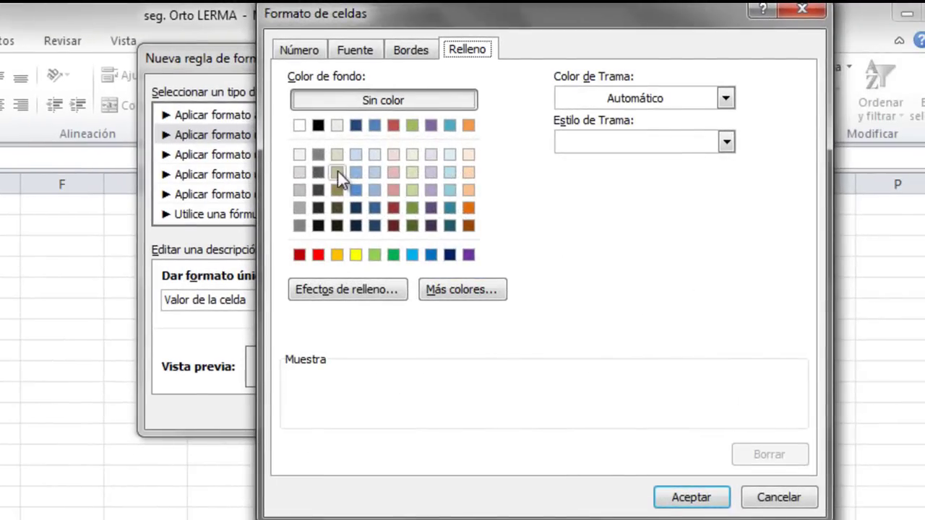
left_click(356, 255)
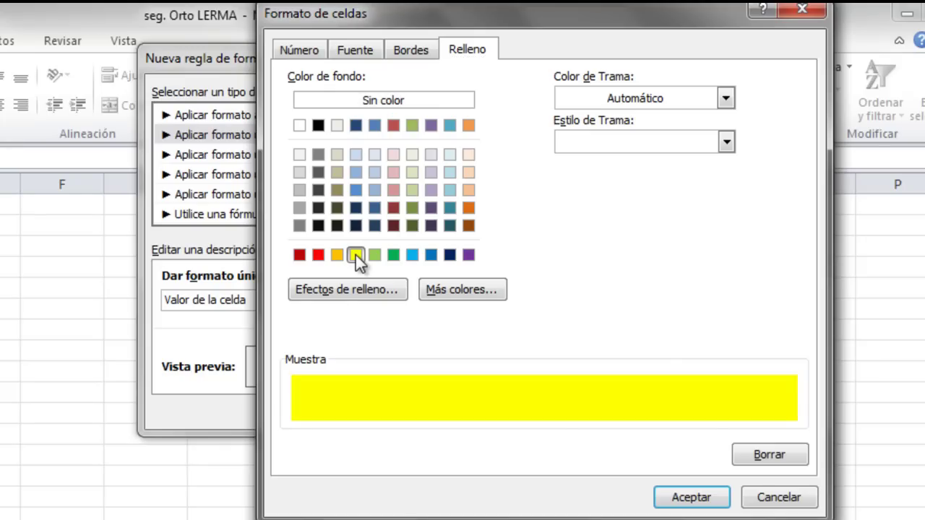
left_click(715, 497)
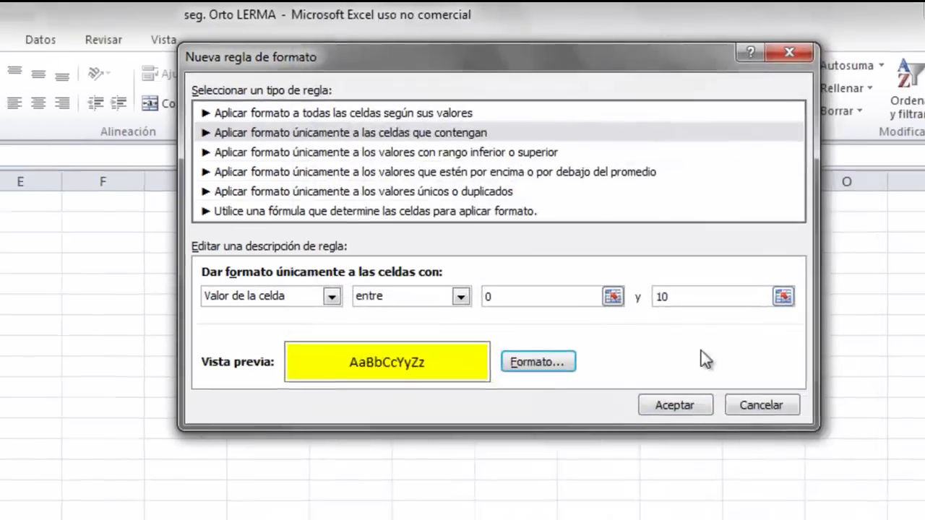
left_click(820, 388)
left_click(471, 326)
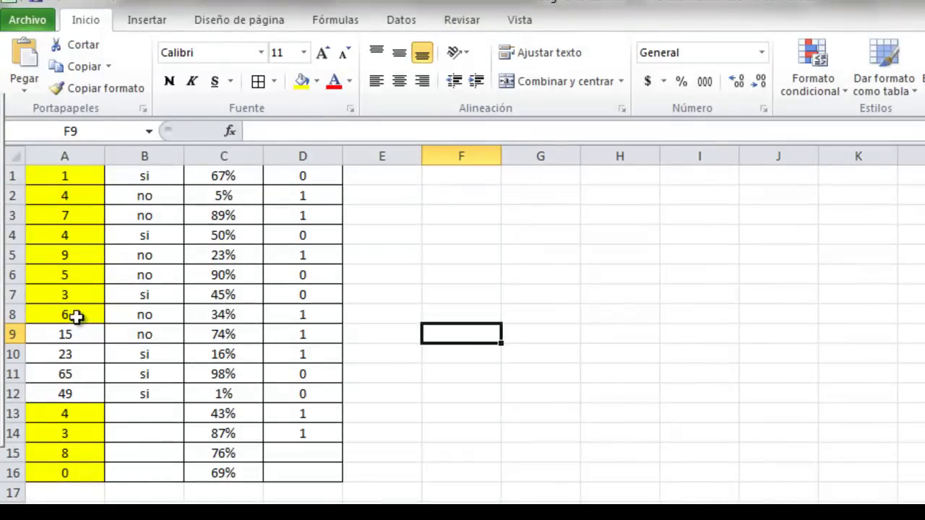
Step: Change the value in cell A3 to 20 to test the conditional format
left_click(70, 217)
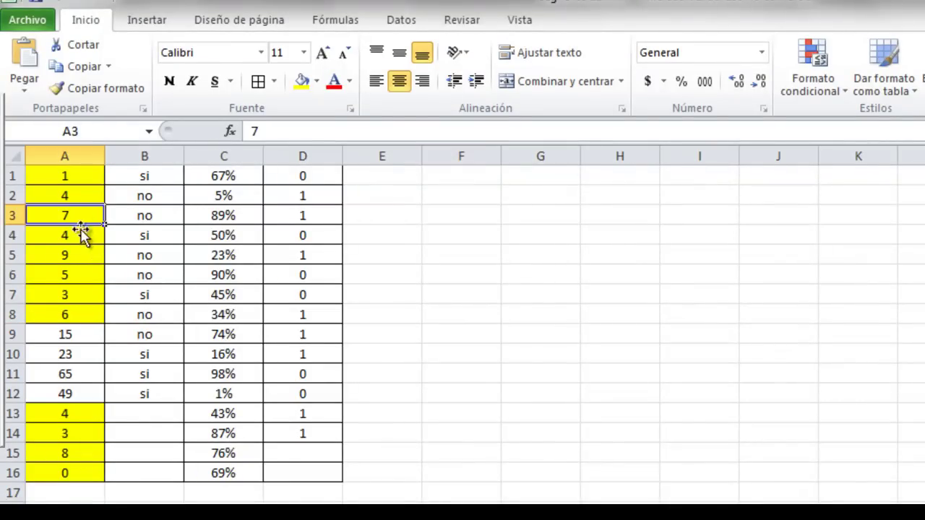
double_click(254, 131)
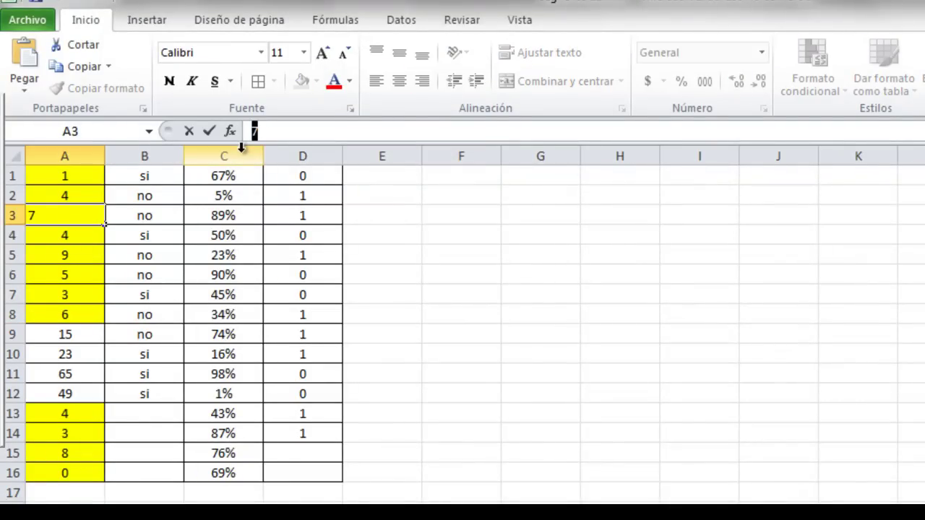
type("20")
left_click(411, 294)
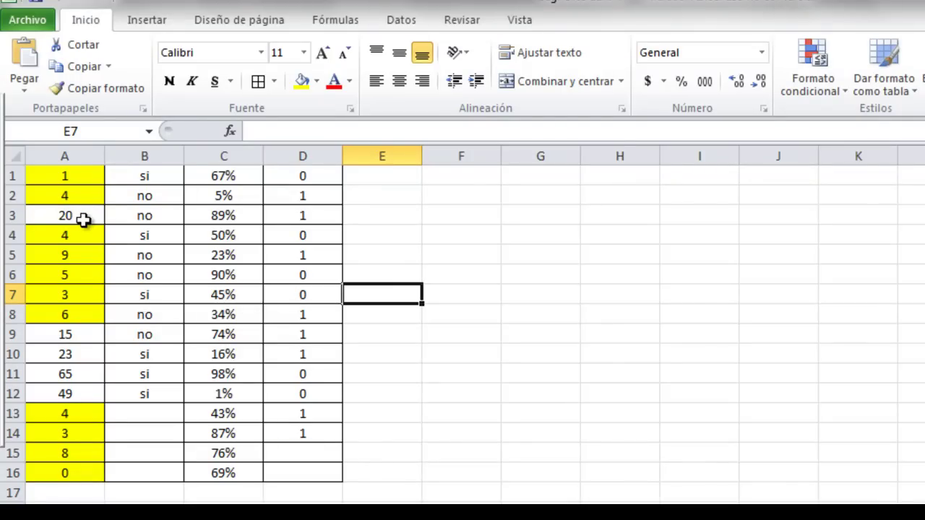
Step: Change the value in cell A10 to 8 to test the conditional format
left_click(76, 353)
double_click(258, 131)
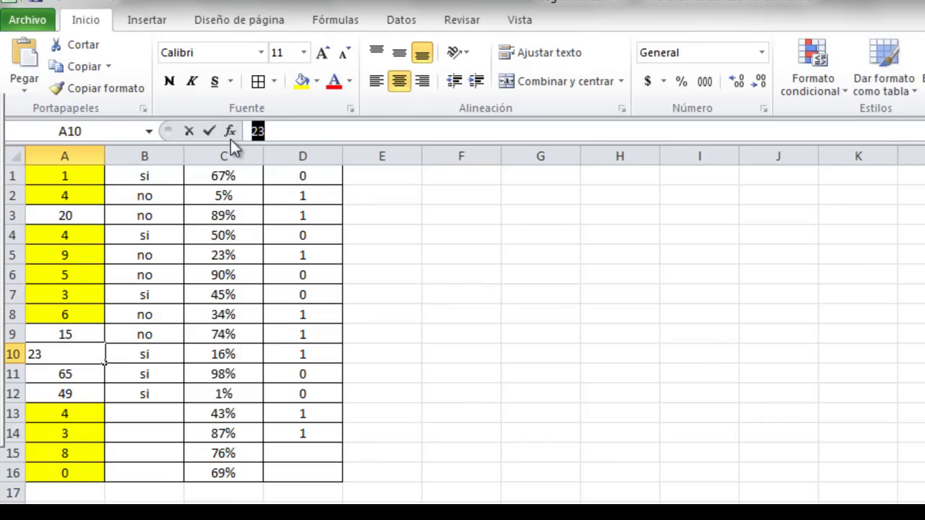
key("BackSpace")
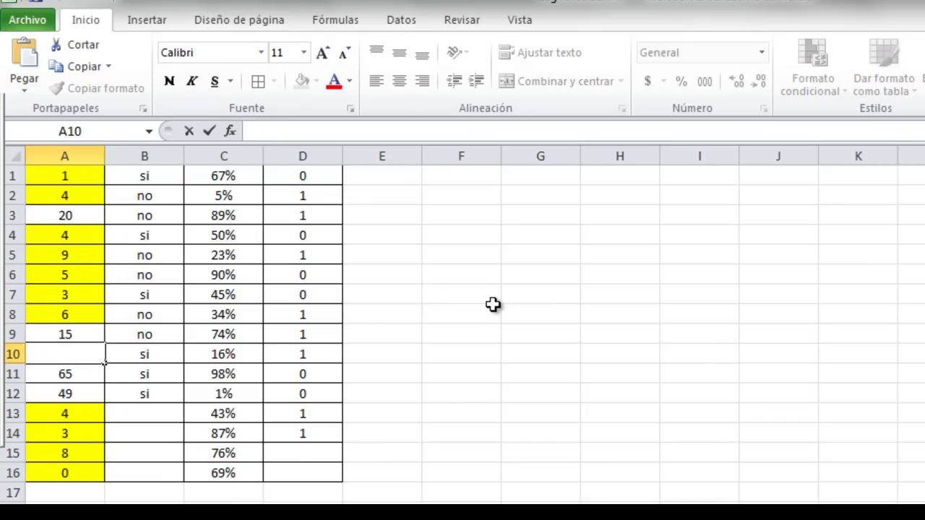
type("8")
key("Return")
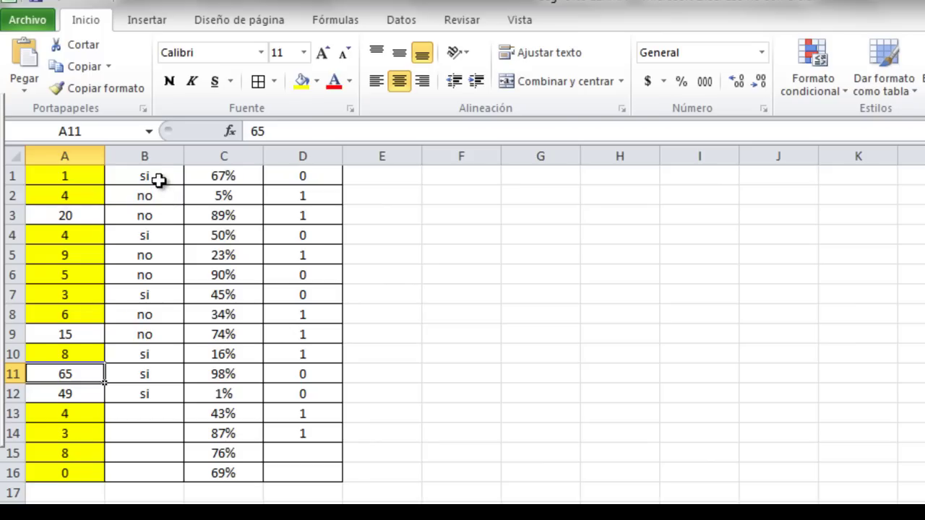
Step: Start a new conditional formatting rule for B1:B16 of the type "Aplicar formato únicamente a las celdas que contengan"
left_click_drag(156, 177, 169, 465)
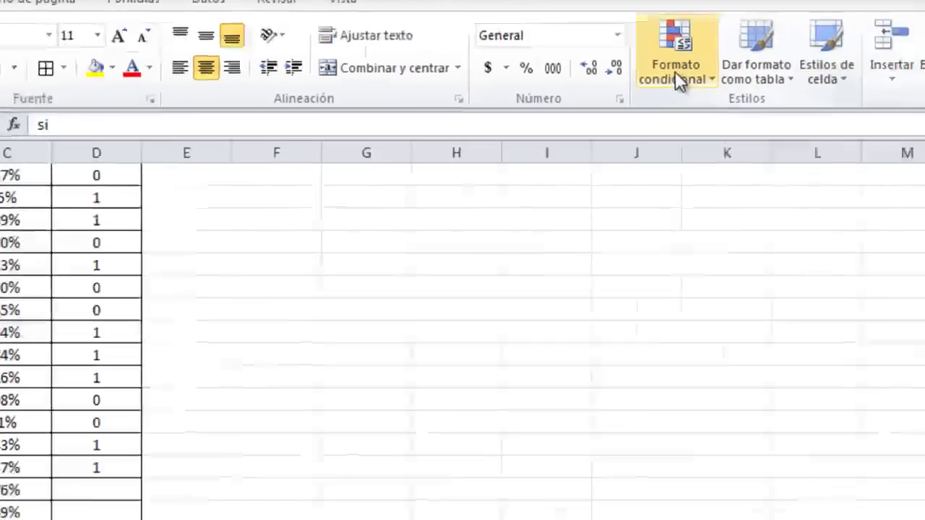
left_click(675, 71)
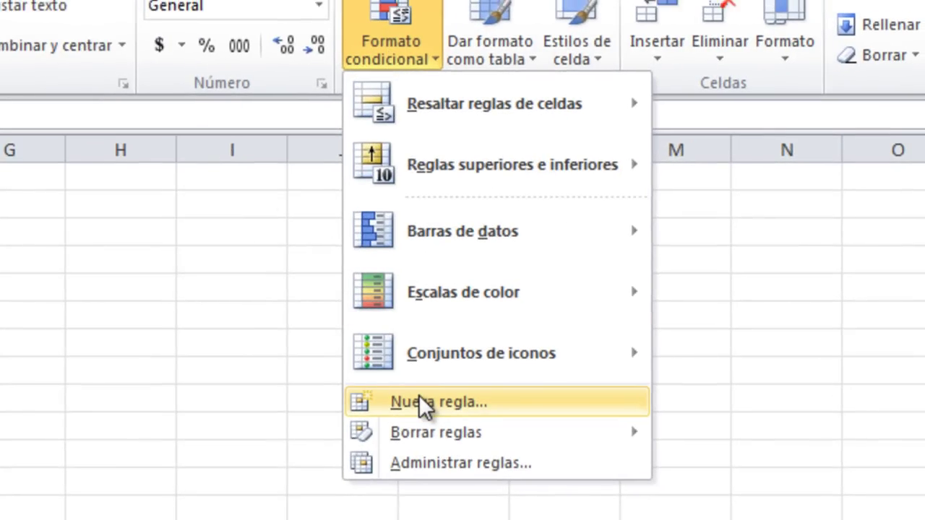
left_click(419, 402)
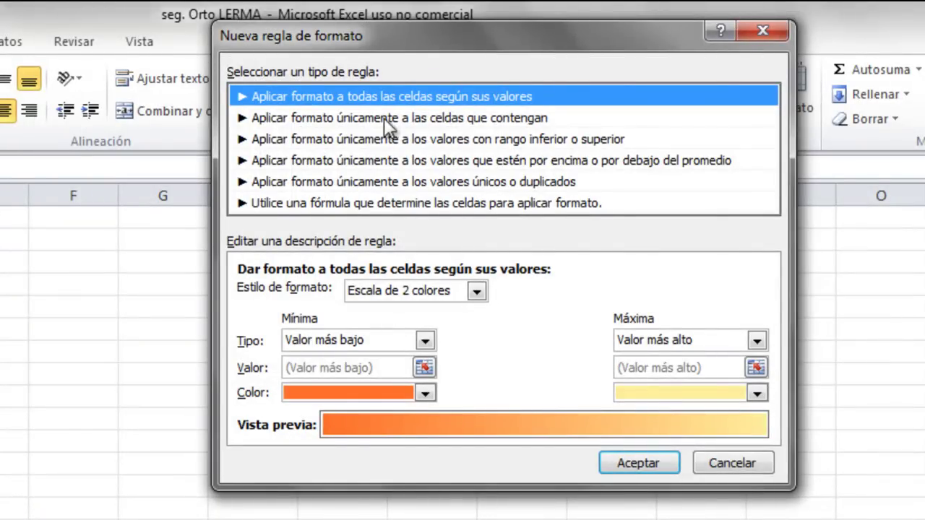
left_click(536, 116)
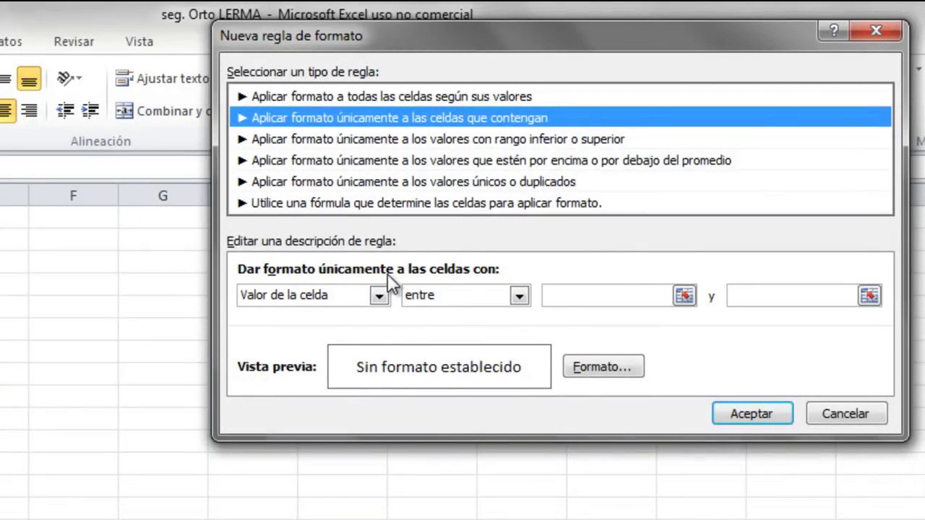
Step: Set the rule's condition to specific text ("Texto específico") containing ("que contiene") "si"
left_click(378, 296)
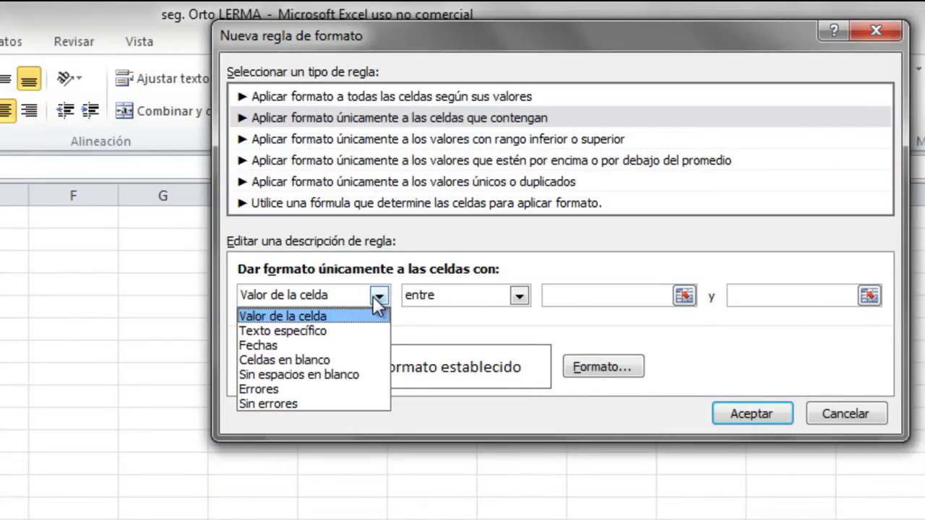
left_click(340, 330)
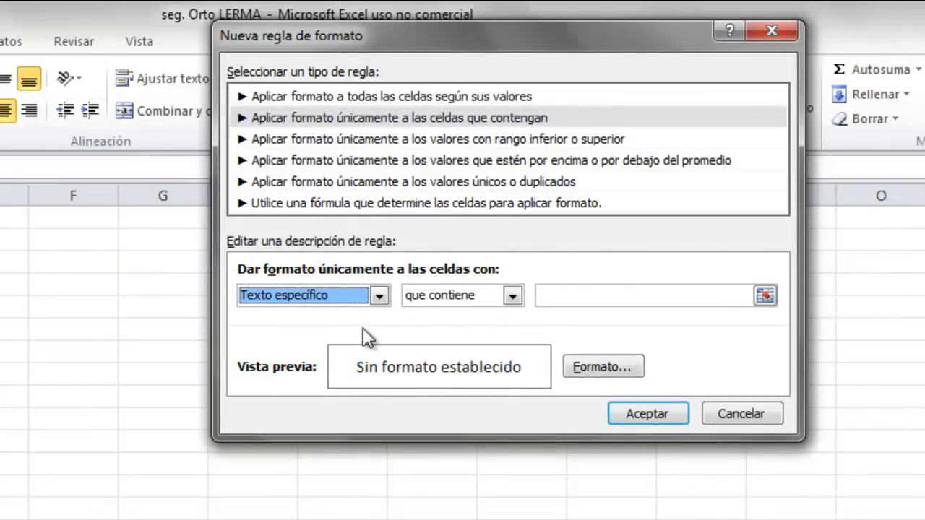
left_click(484, 297)
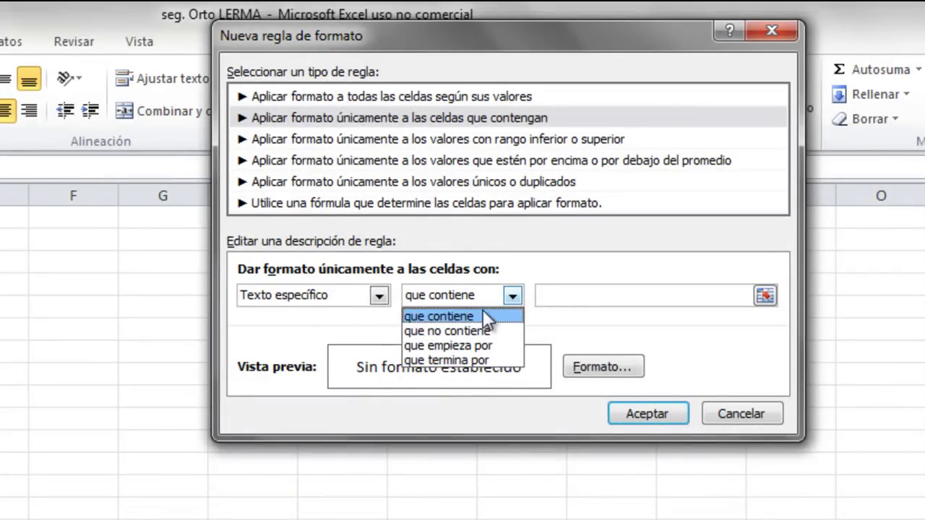
left_click(487, 318)
left_click(638, 296)
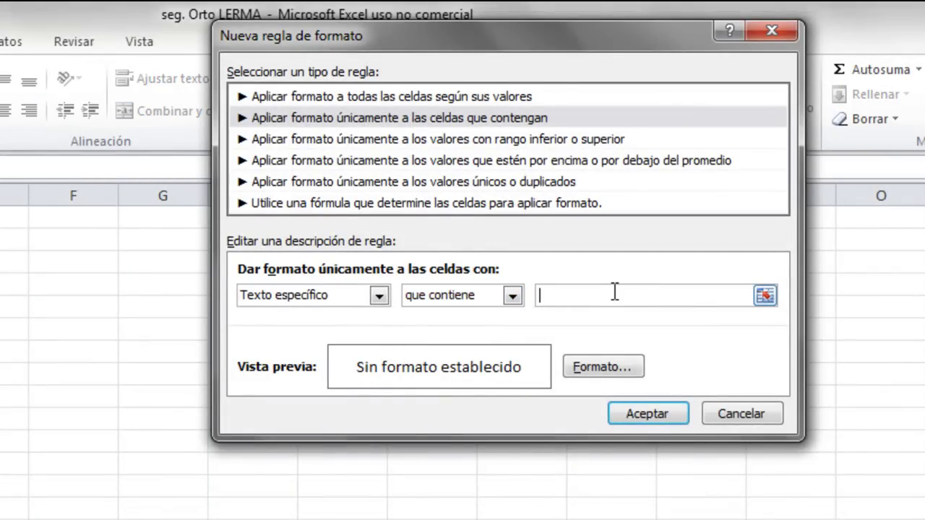
type("si")
Step: Give the "si" rule a green background fill and apply it to column B
left_click(615, 368)
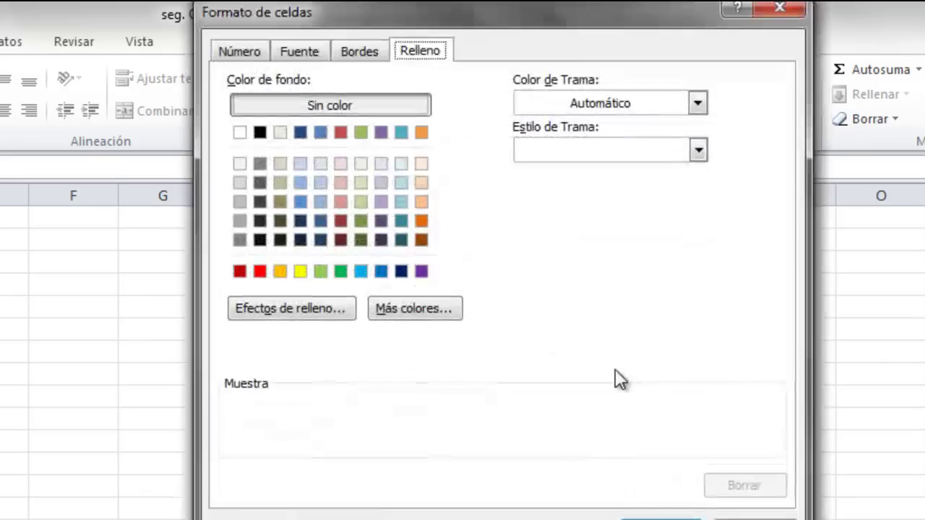
left_click(341, 271)
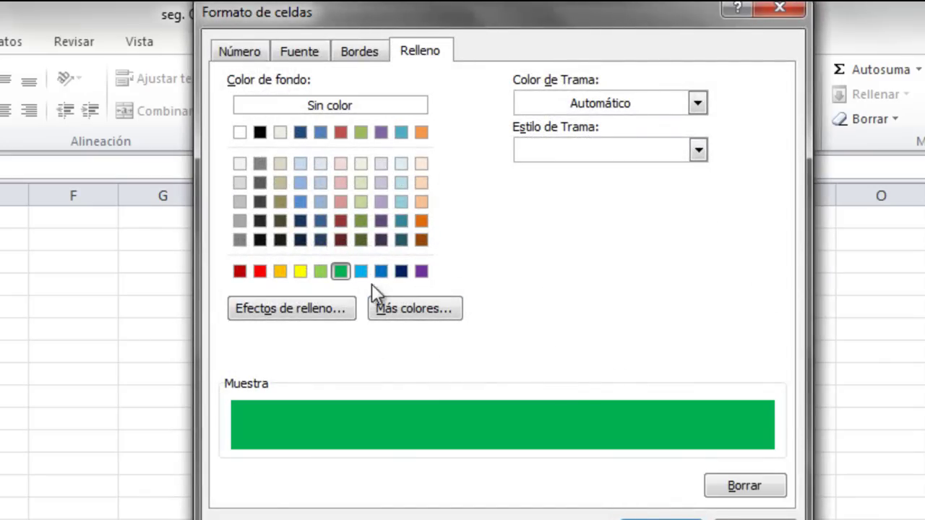
left_click(665, 515)
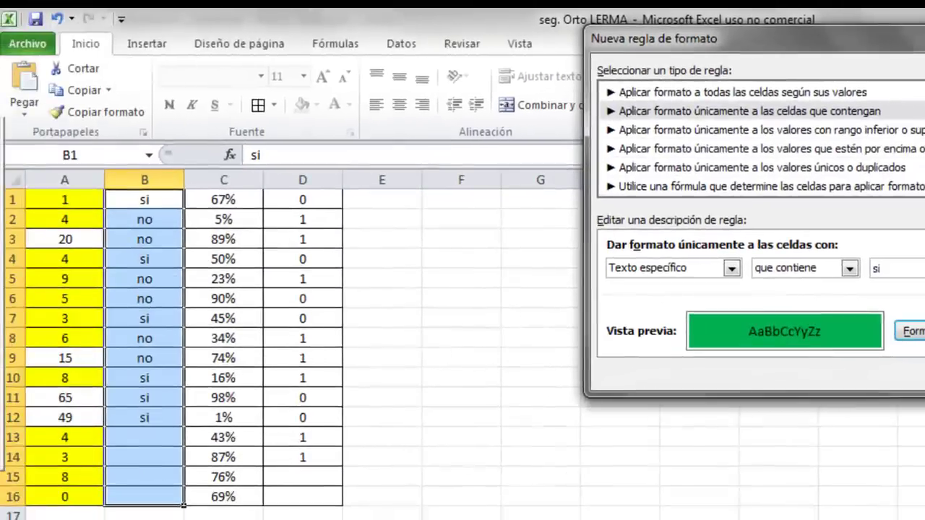
key("Return")
left_click(229, 332)
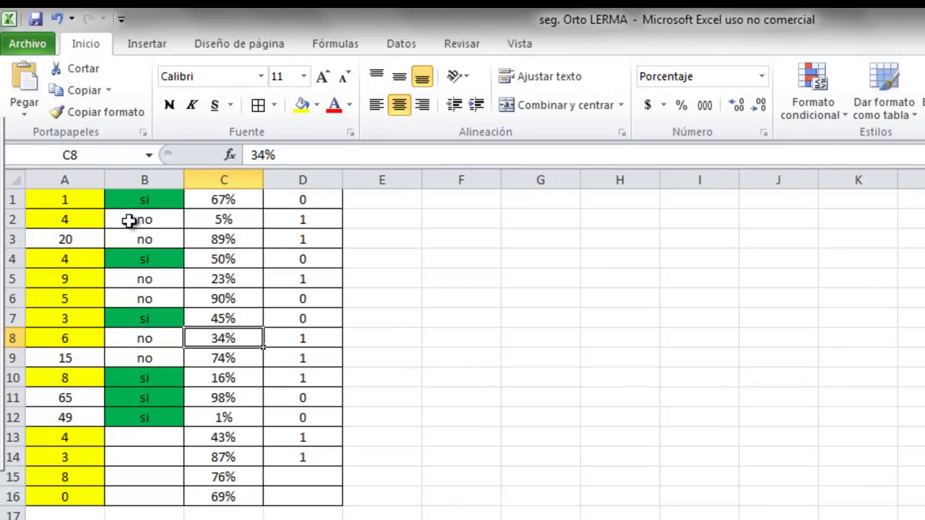
Step: Start another conditional formatting rule for B1:B16, again of the type "Aplicar formato únicamente a las celdas que contengan"
left_click_drag(152, 201, 149, 497)
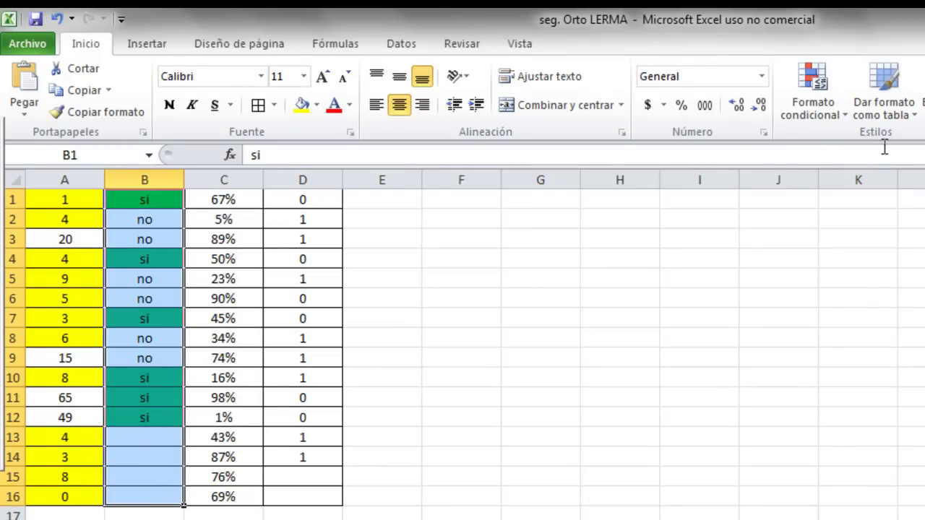
left_click(807, 116)
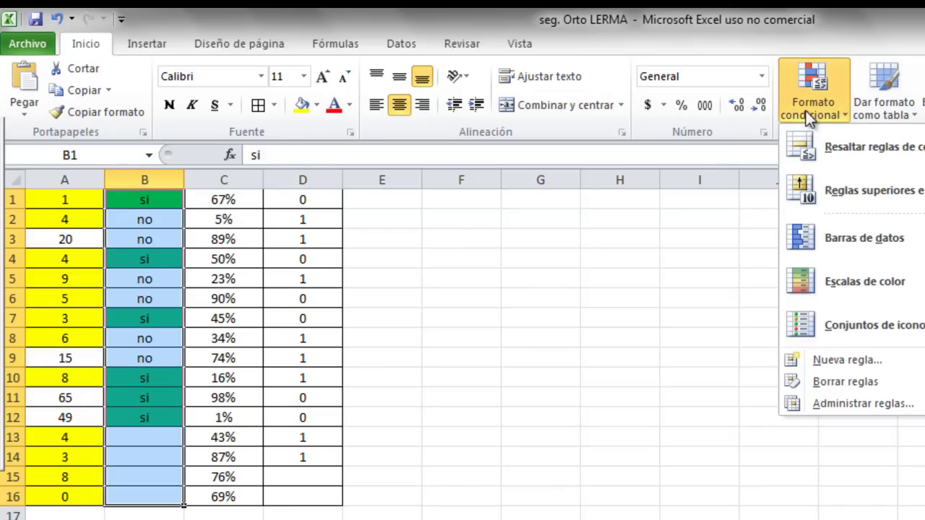
left_click(838, 361)
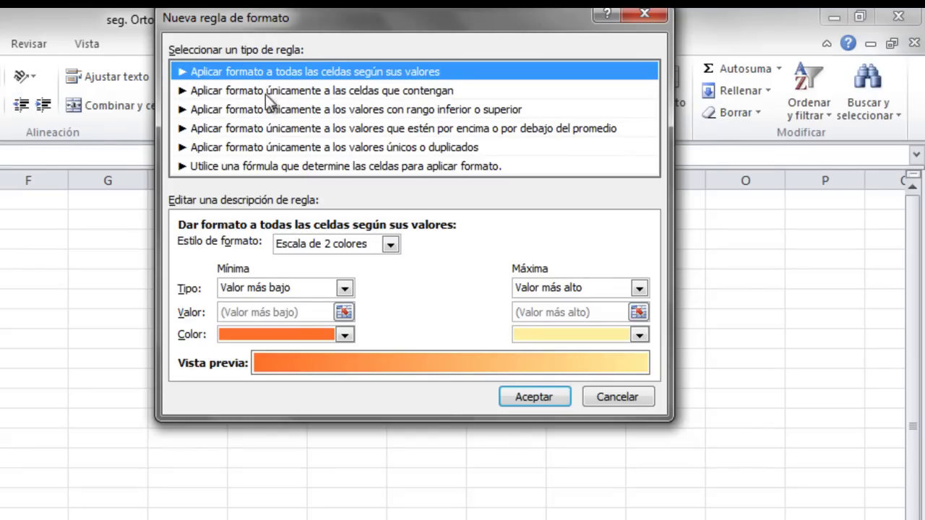
left_click(368, 93)
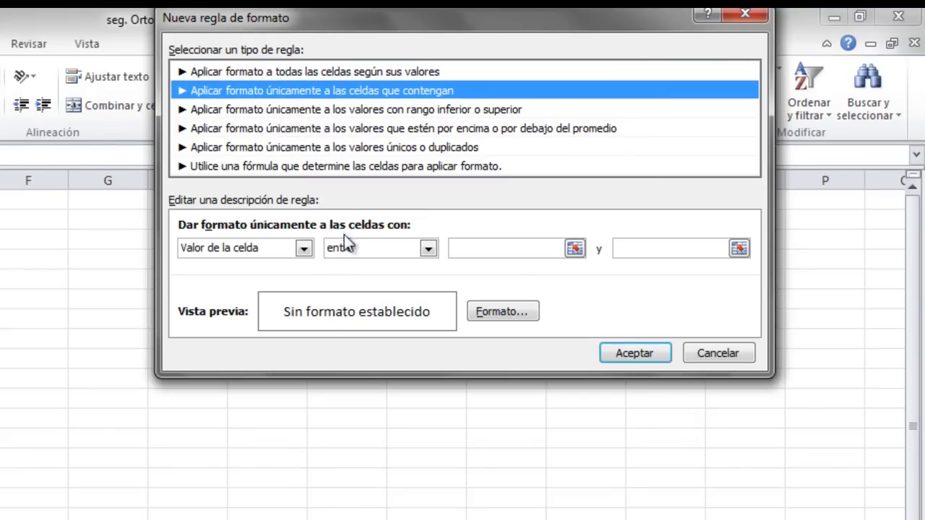
Step: Set the rule's condition to specific text ("Texto específico") containing ("que contiene") "no"
left_click(304, 247)
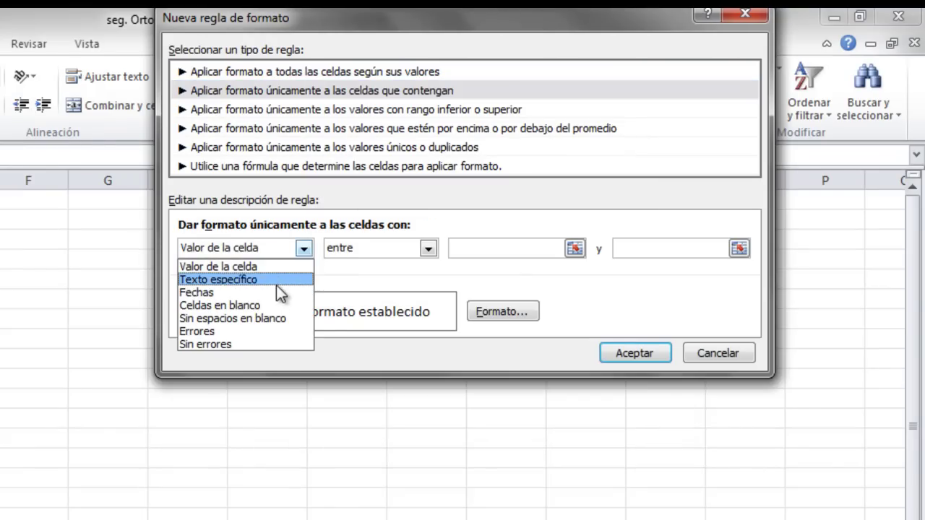
left_click(276, 284)
left_click(475, 248)
type("no")
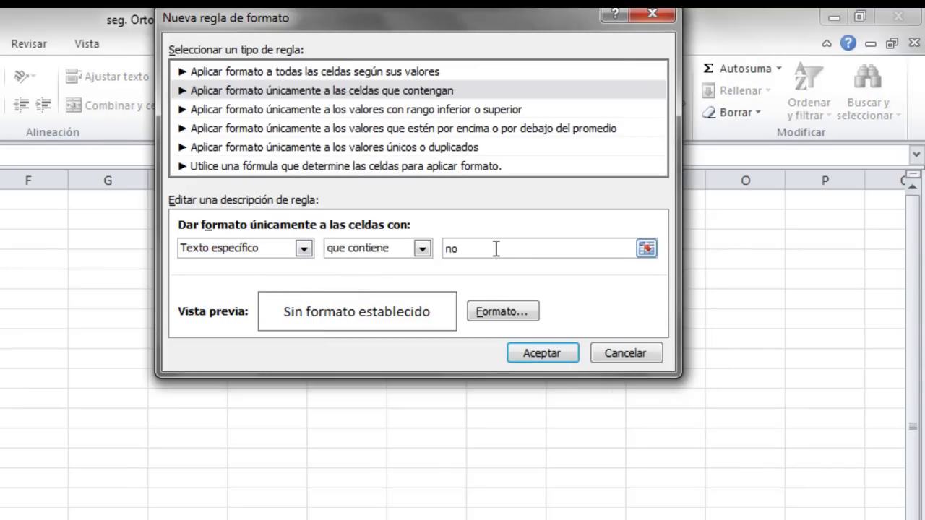
Step: Give the "no" rule a red background fill and apply it to column B
left_click(485, 315)
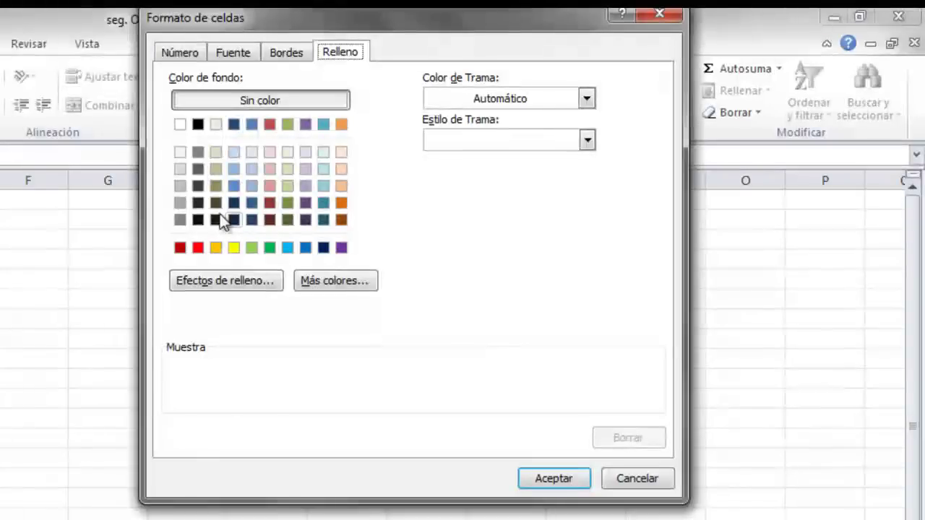
left_click(197, 249)
left_click(561, 477)
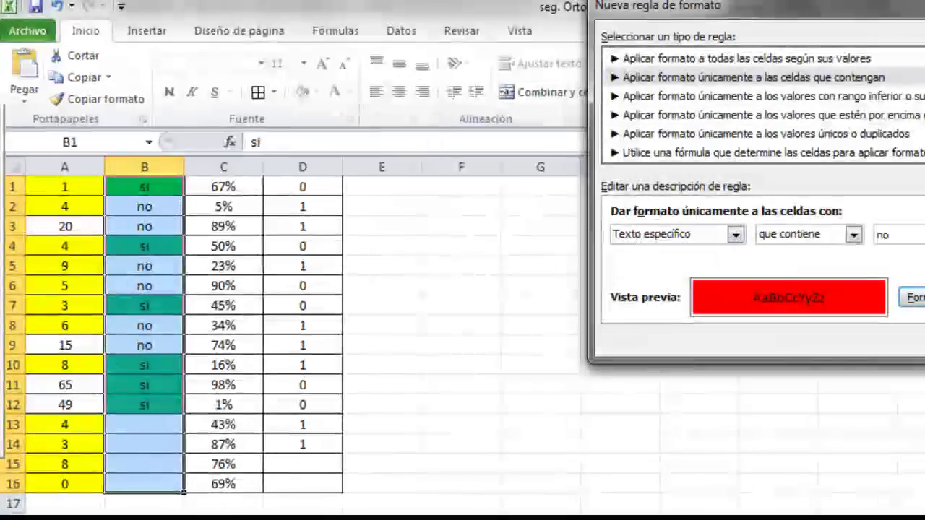
left_click(923, 341)
left_click(681, 331)
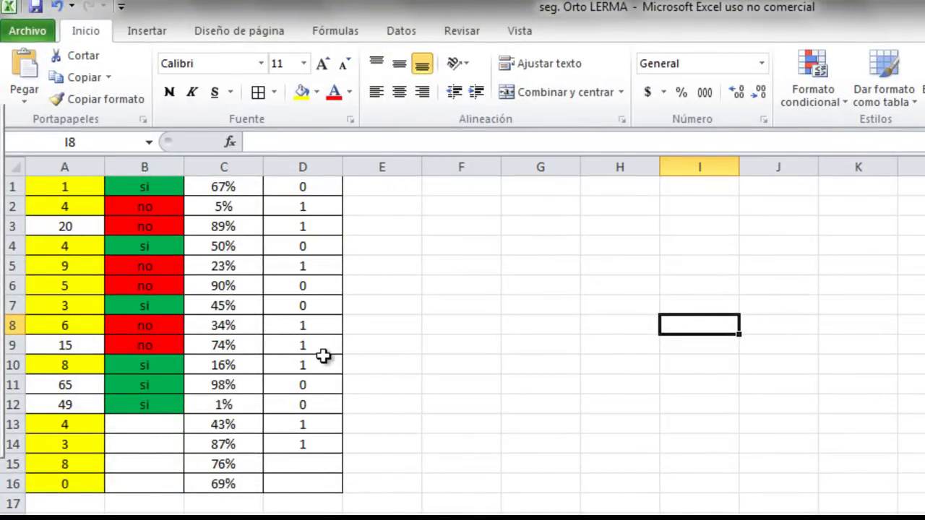
Step: Fill the empty cells B13 to B16 with "no", "si", "si" and "no"
left_click_drag(147, 425, 159, 489)
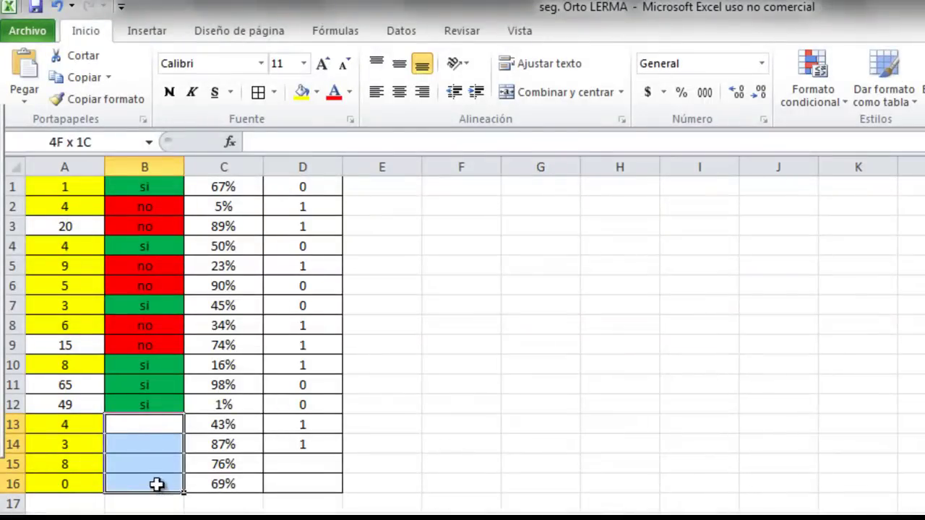
left_click_drag(149, 424, 170, 488)
left_click(424, 407)
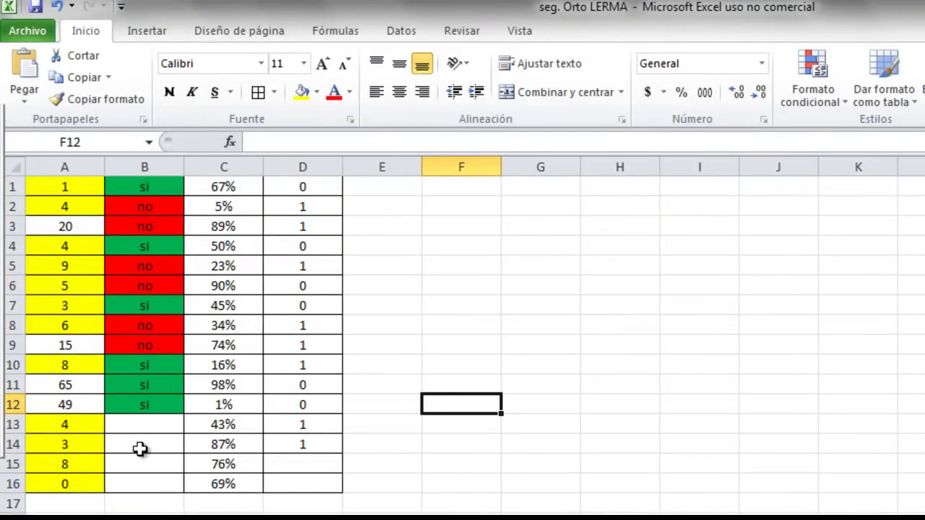
left_click(142, 425)
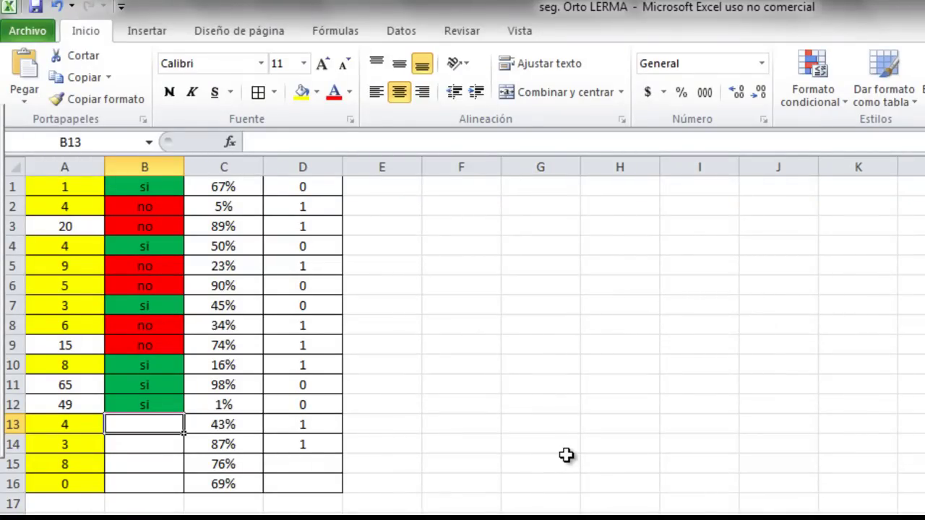
type("no")
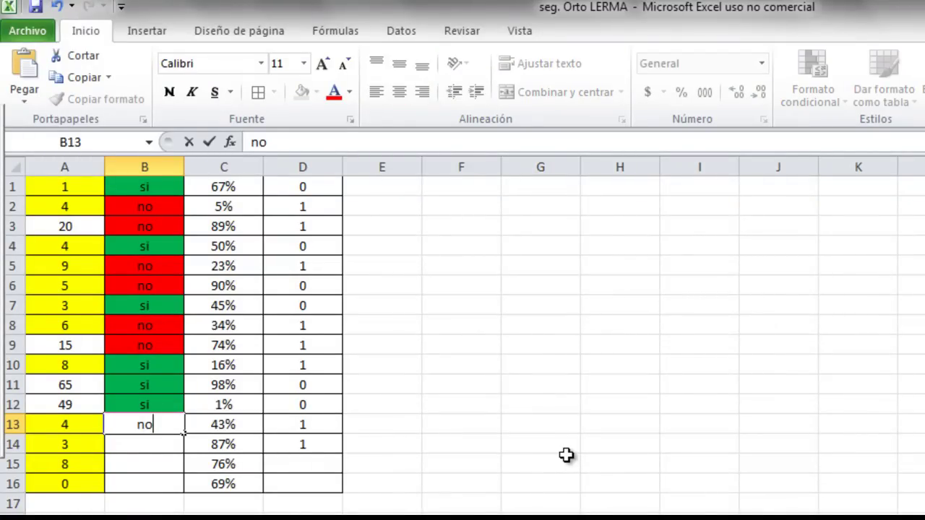
key("Return")
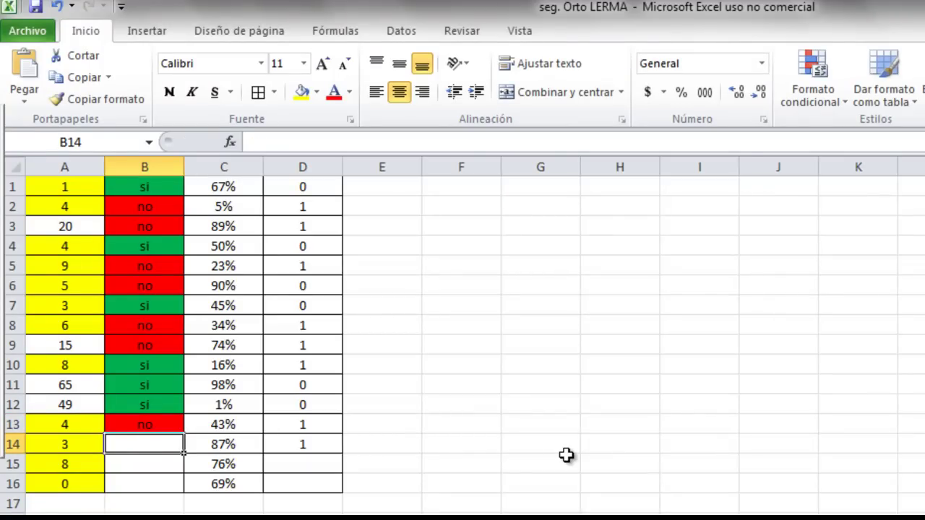
type("si")
key("Return")
type("si")
key("Return")
type("no")
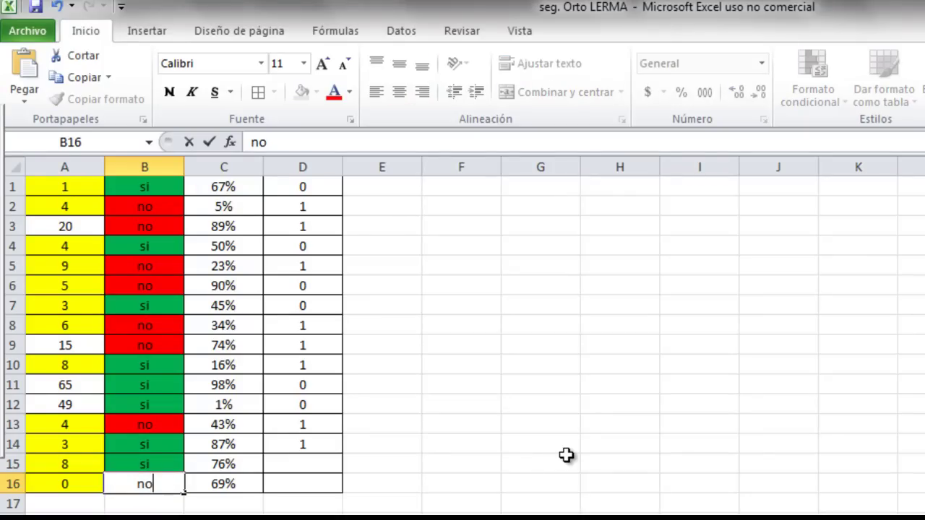
key("Return")
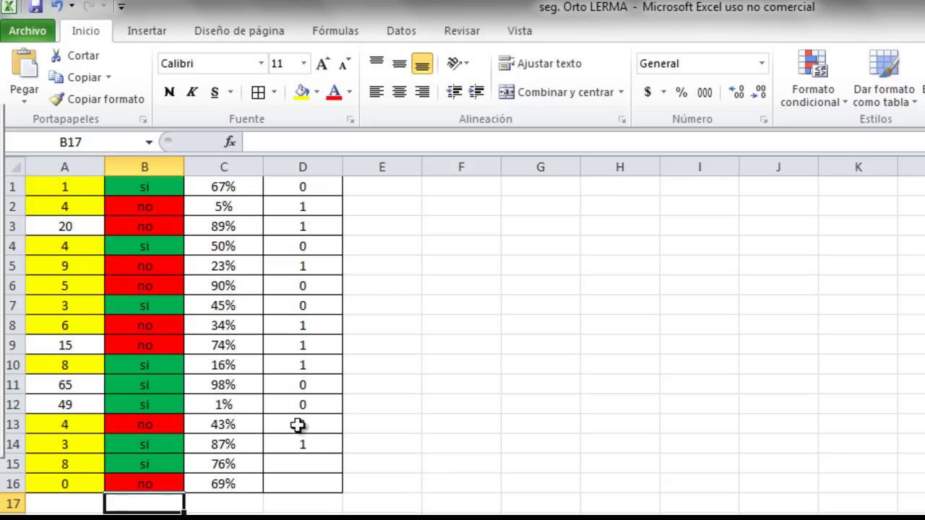
Step: Open the conditional formatting rules manager for B1:B16 and select the "no" rule
left_click_drag(169, 182, 159, 479)
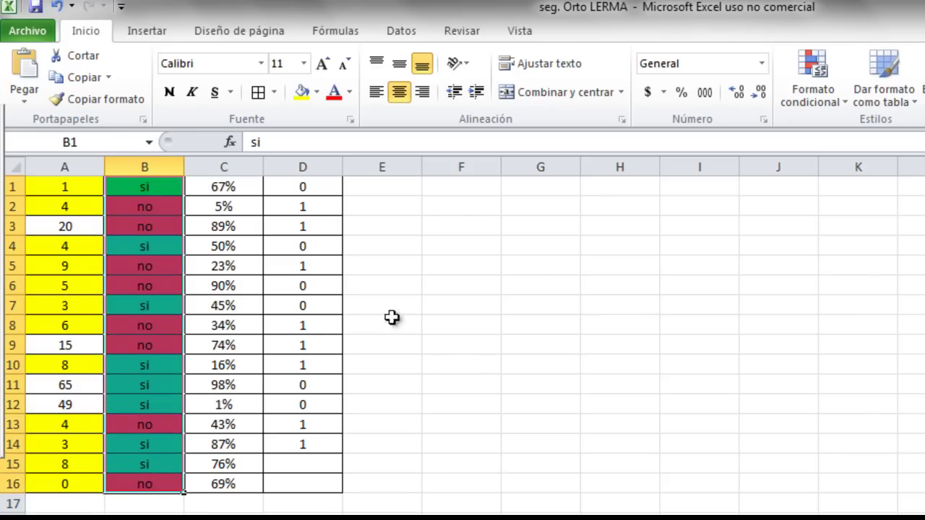
left_click(821, 95)
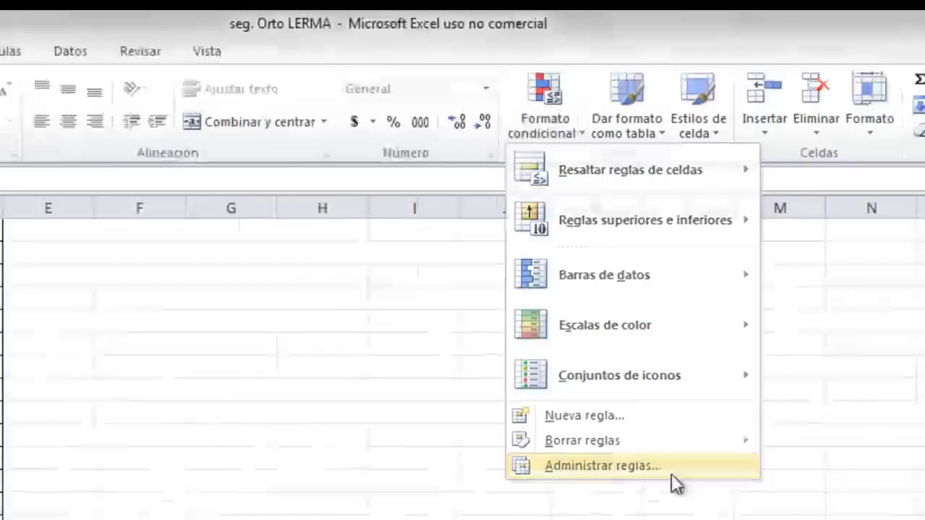
left_click(671, 476)
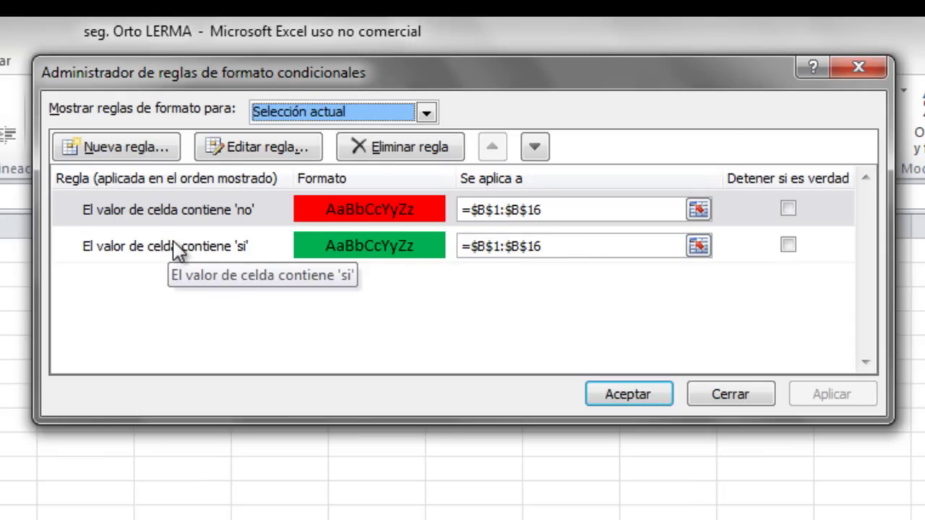
left_click(177, 213)
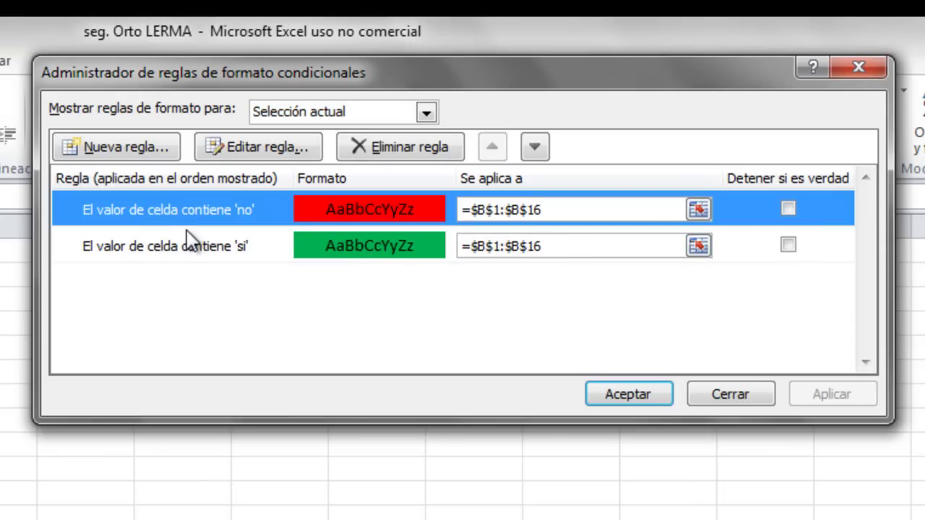
left_click(184, 234)
Step: Change the "no" rule's background fill to light blue and apply the edited rules to column B
double_click(180, 217)
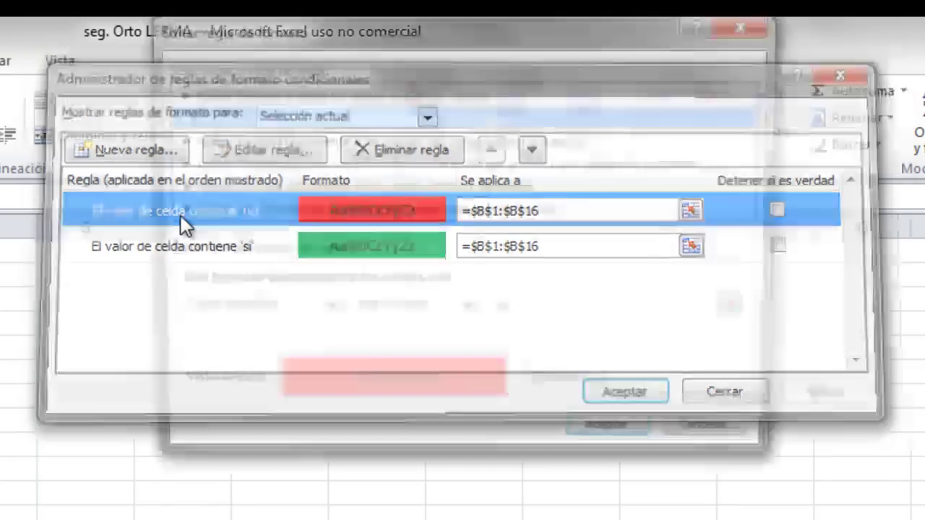
left_click(548, 390)
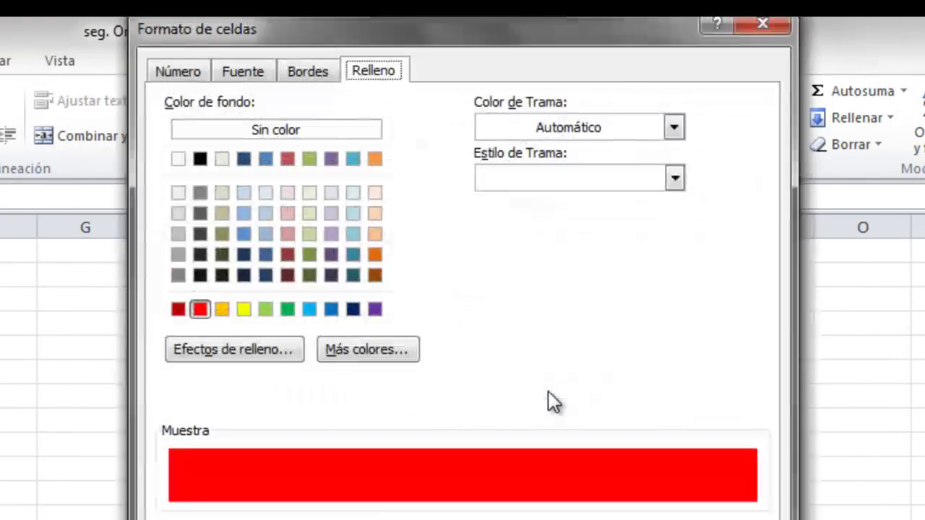
left_click(309, 310)
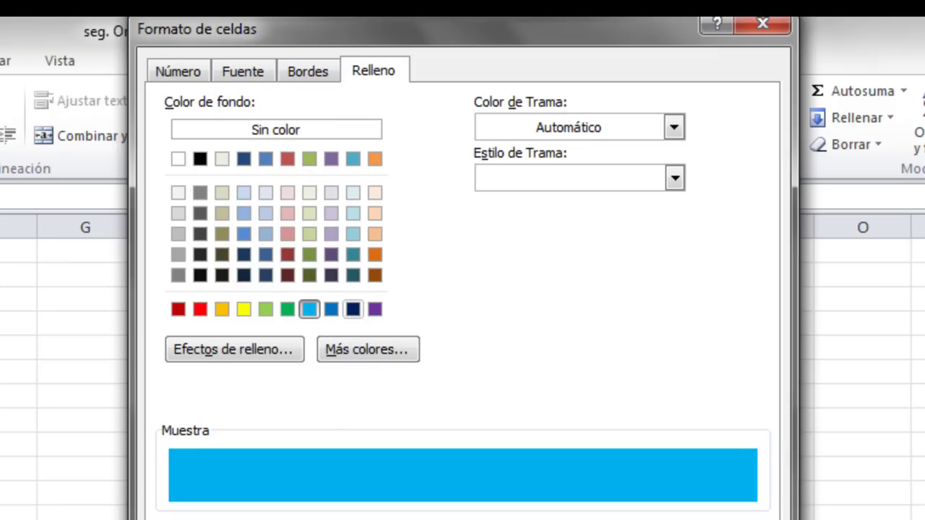
key("Return")
left_click(619, 442)
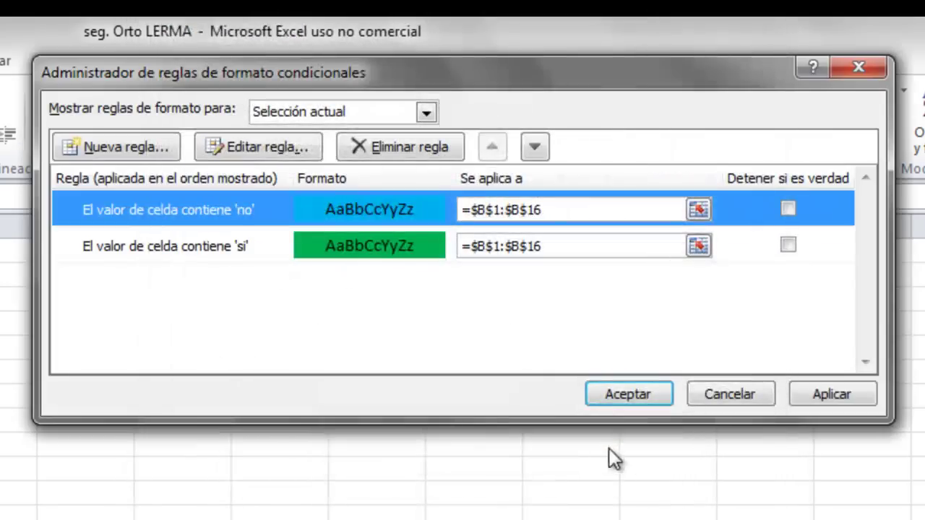
left_click(249, 246)
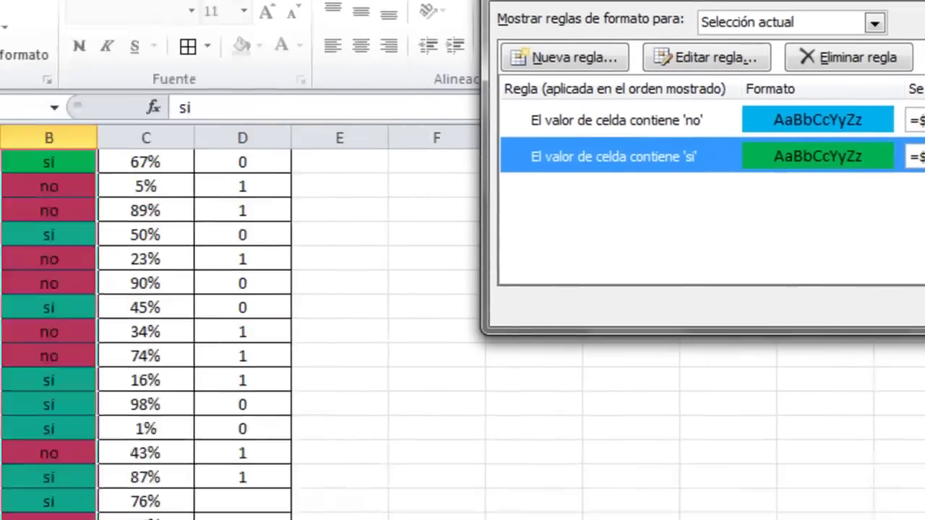
left_click(628, 394)
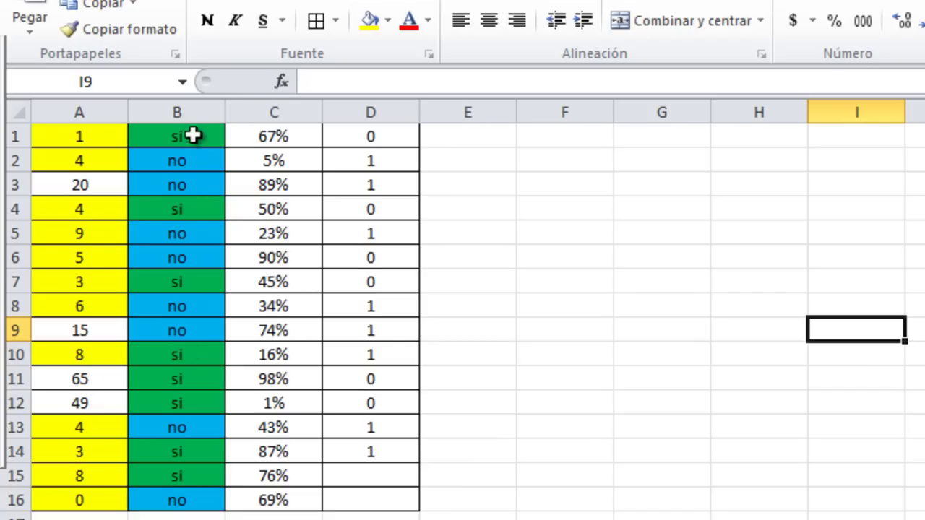
Step: Change the text in cell B11 to "no"
left_click(193, 208)
left_click(199, 375)
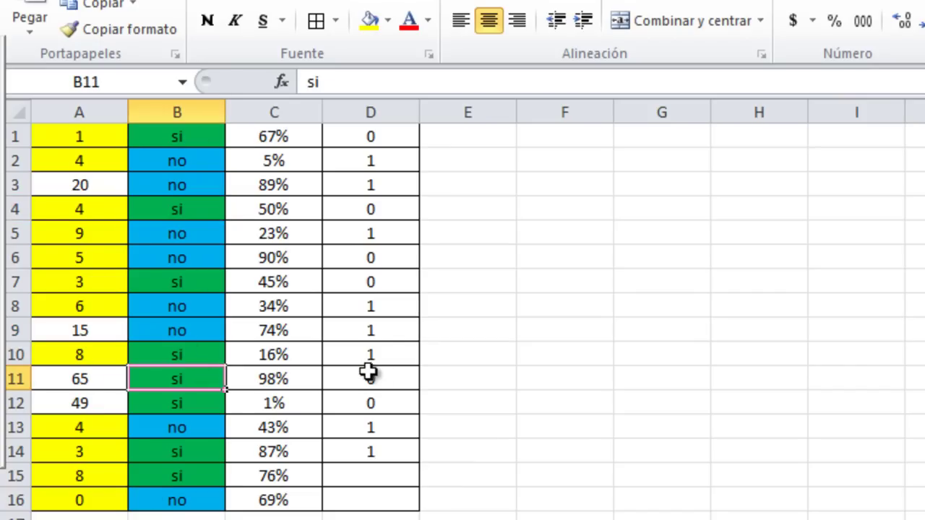
type("no")
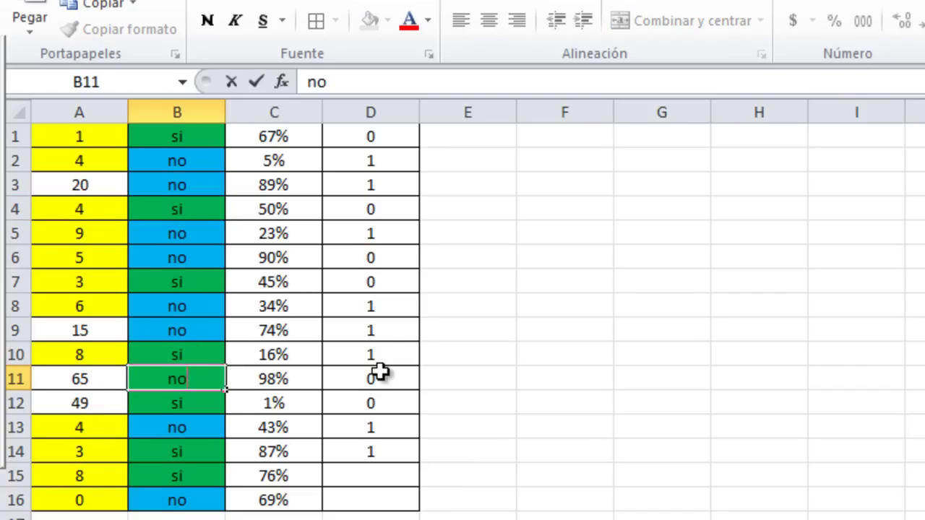
key("Return")
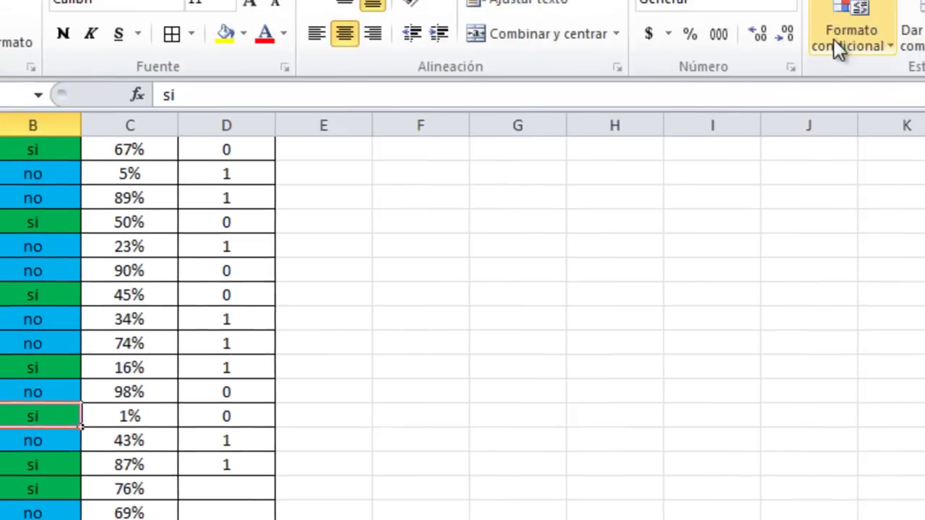
left_click(838, 46)
left_click(472, 380)
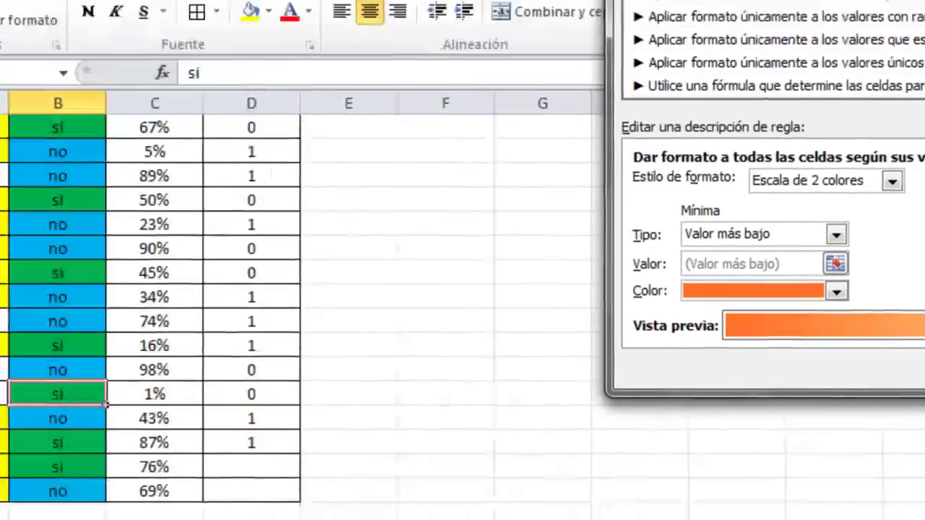
left_click(730, 424)
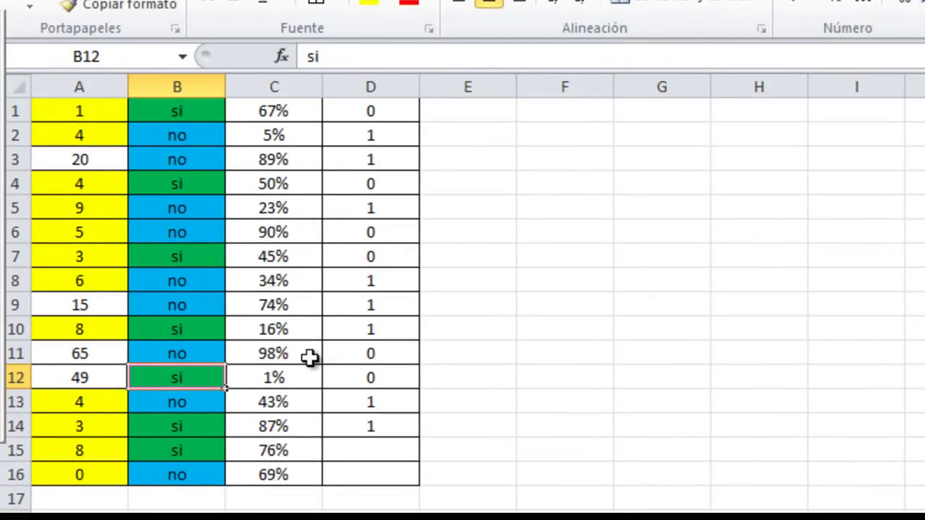
Step: Start a new conditional formatting rule for C1:C16 based on all cell values, using the three-color scale style ("Escala de 3 colores")
left_click(284, 110)
left_click_drag(284, 110, 280, 473)
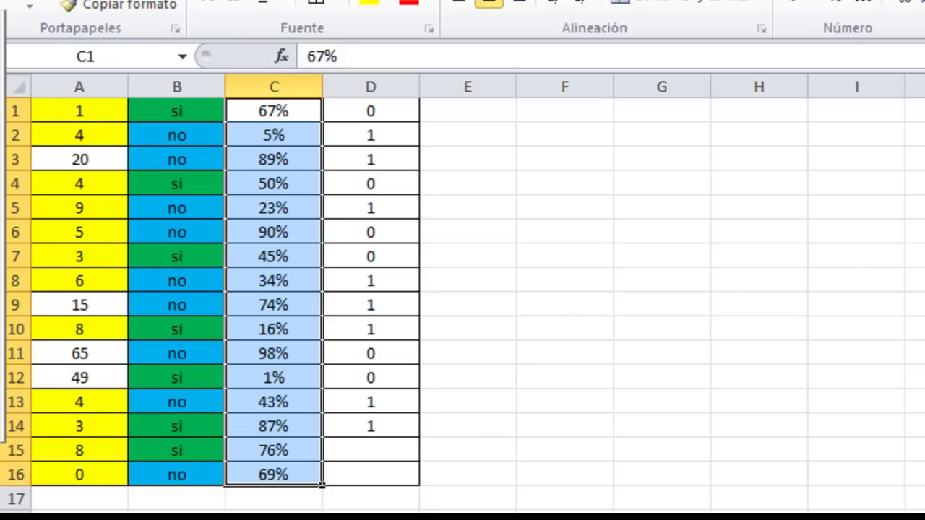
left_click(644, 31)
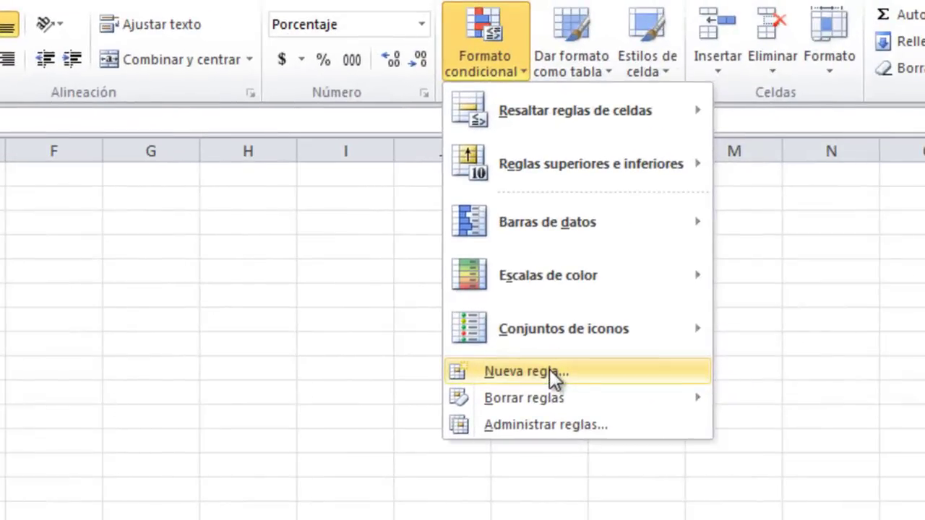
left_click(549, 369)
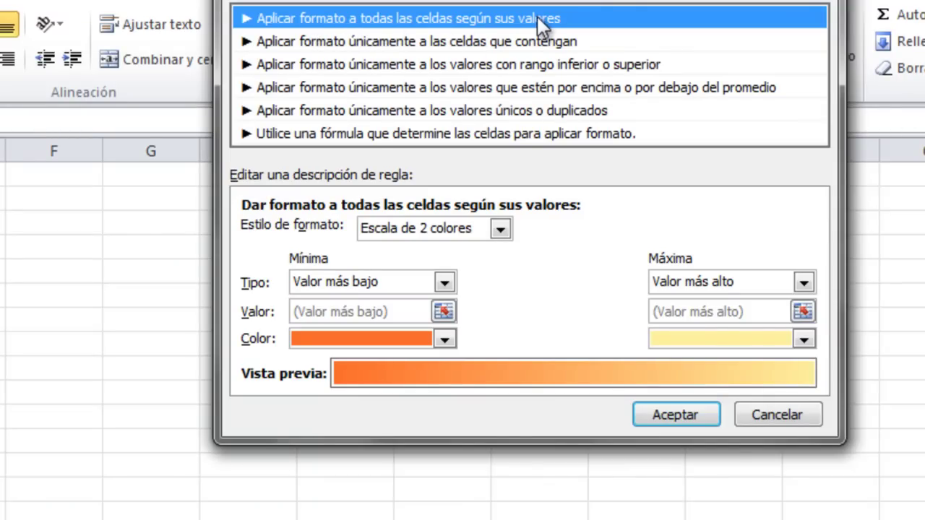
left_click(500, 229)
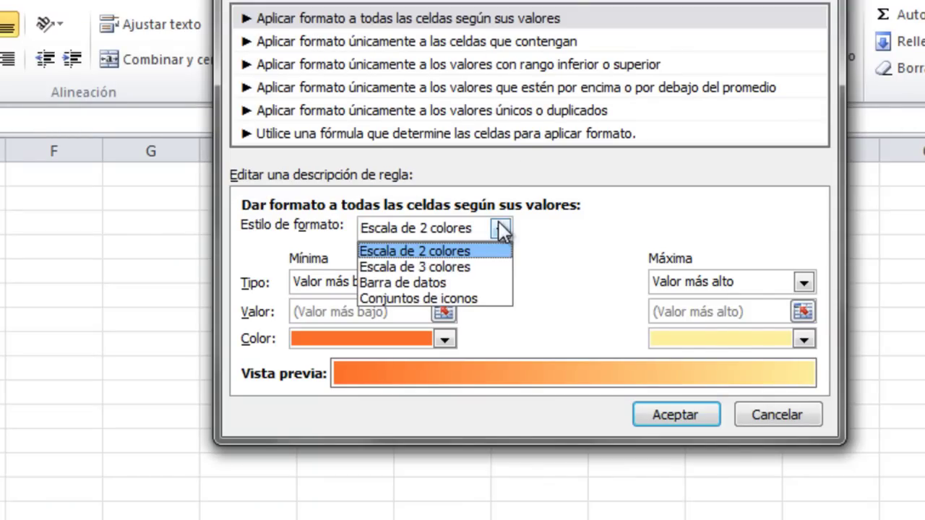
left_click(419, 268)
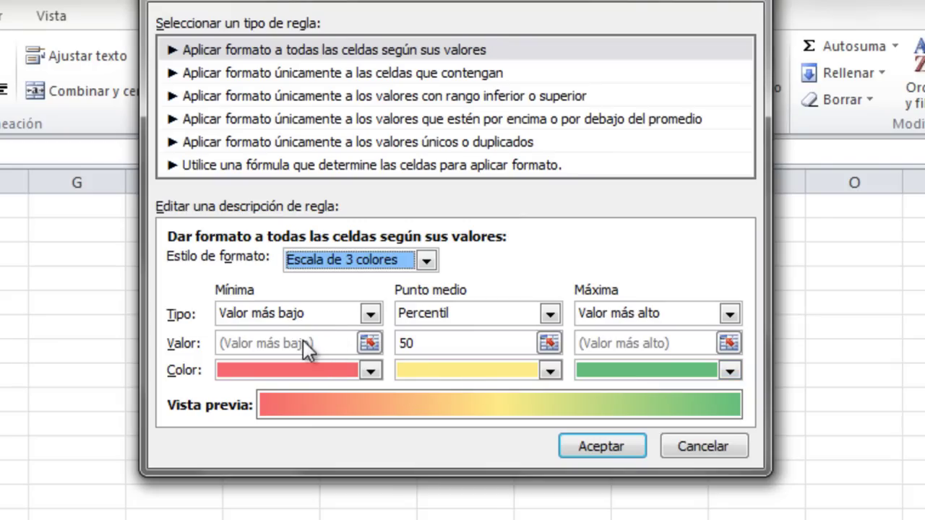
left_click(414, 344)
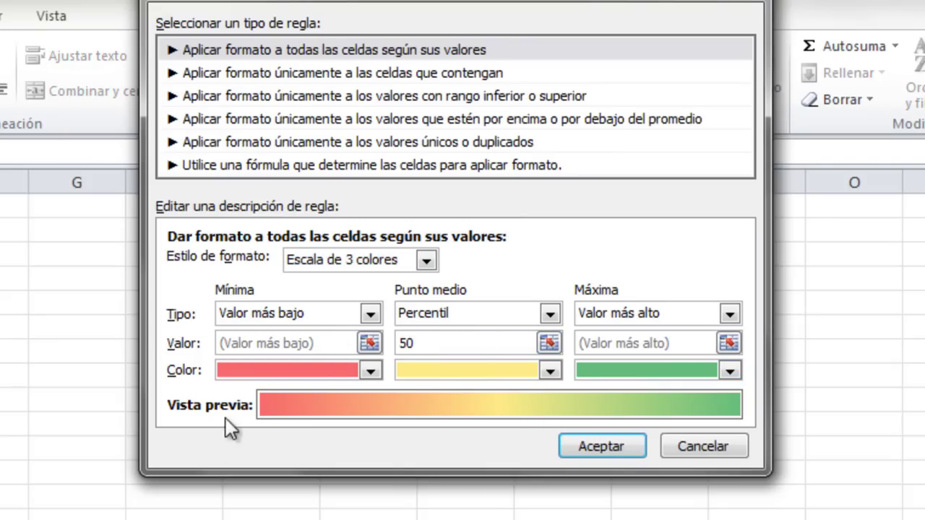
left_click(371, 370)
left_click(371, 370)
left_click(371, 314)
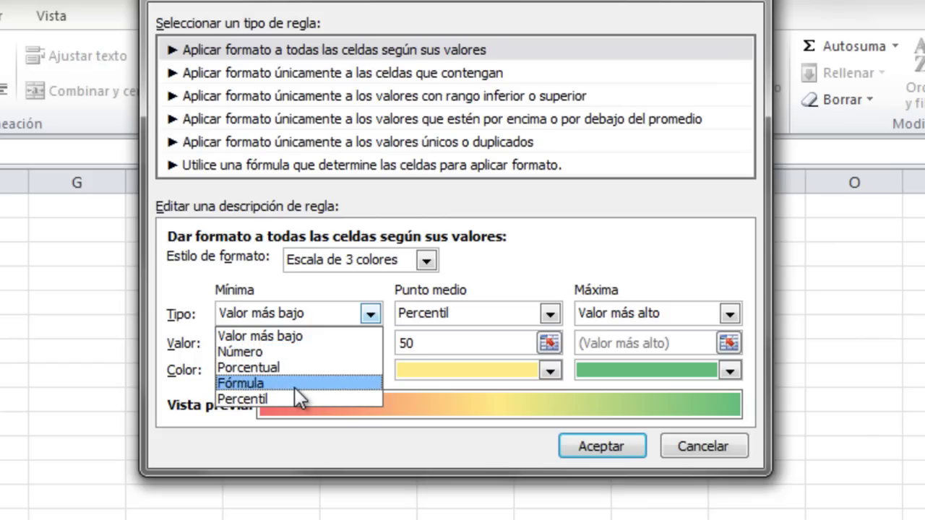
left_click(329, 314)
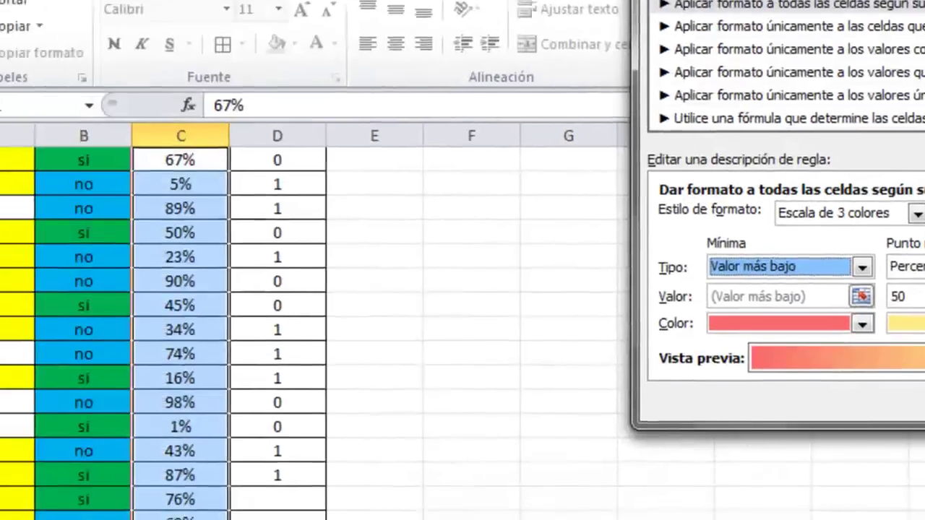
Step: Confirm the three-color scale rule and apply it to C1:C16
left_click(668, 467)
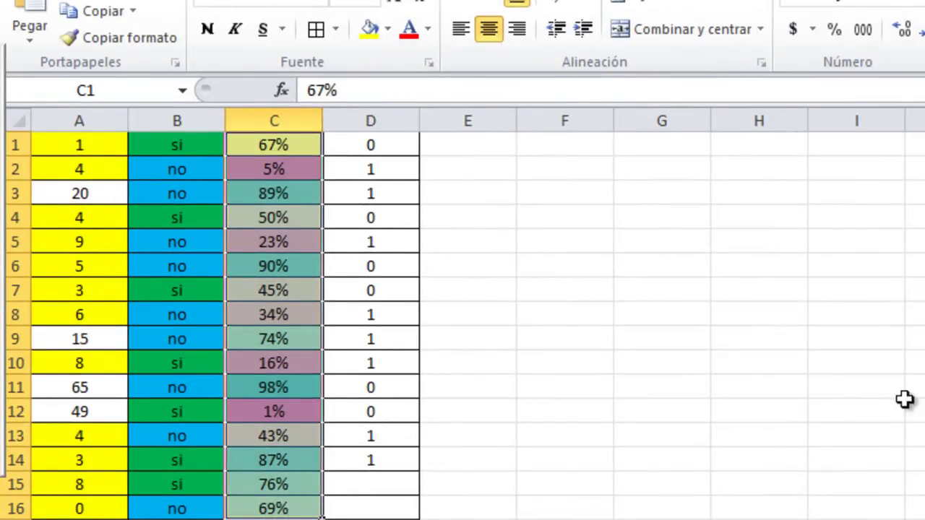
left_click(826, 394)
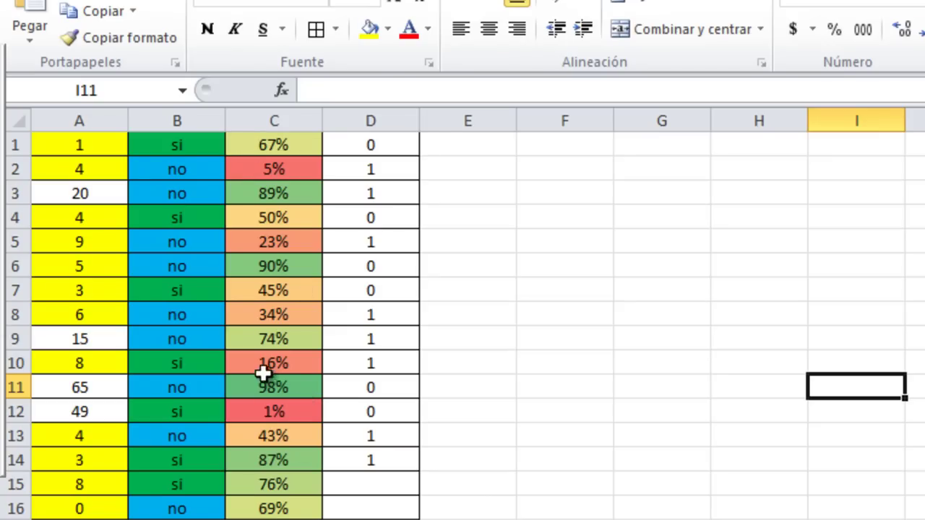
Step: Change the percentage in cell C10 to 50%
left_click(295, 372)
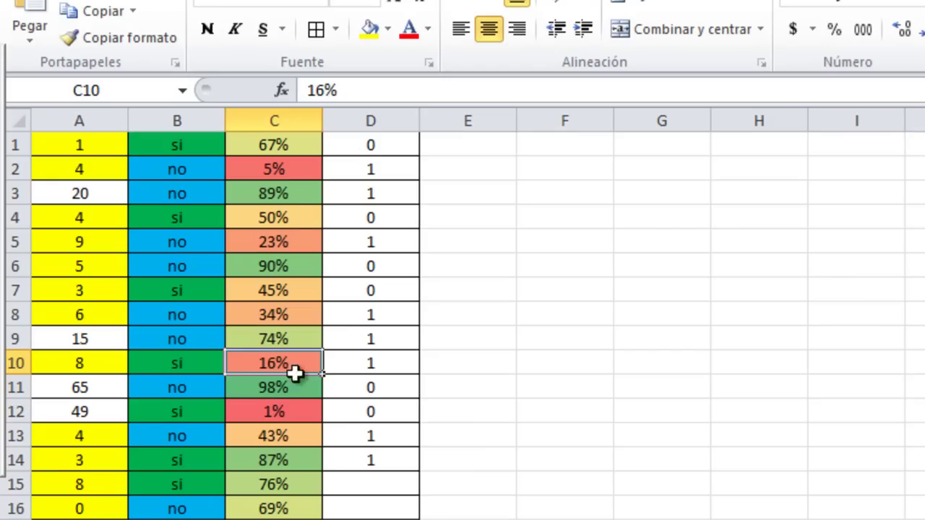
left_click(316, 91)
key("Delete")
key("BackSpace")
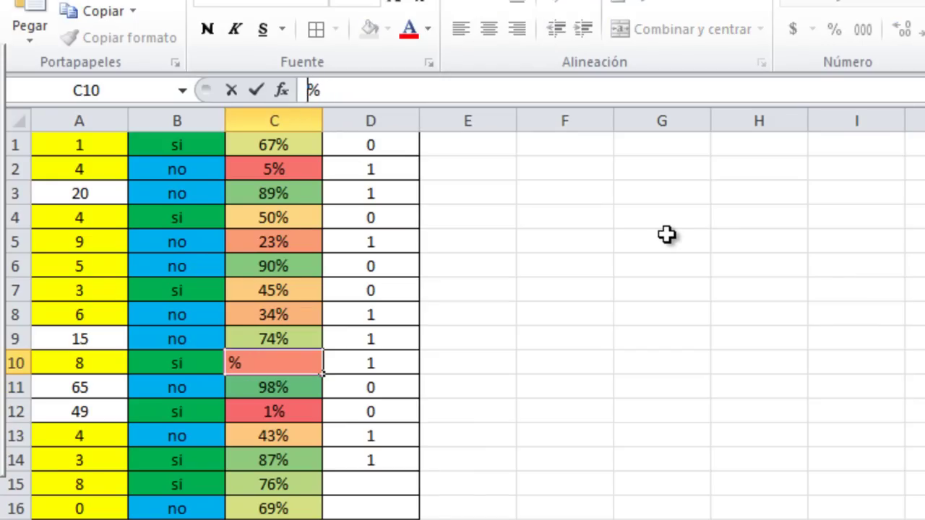
type("50")
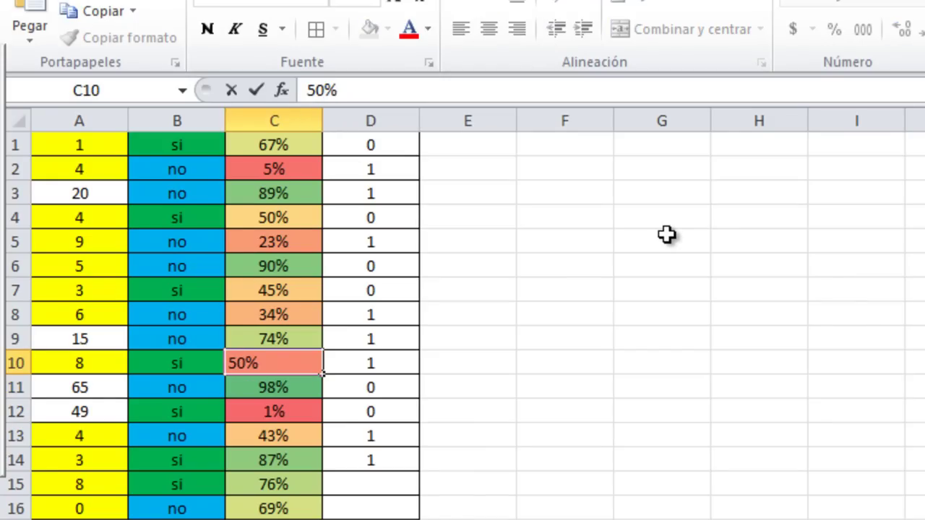
key("Return")
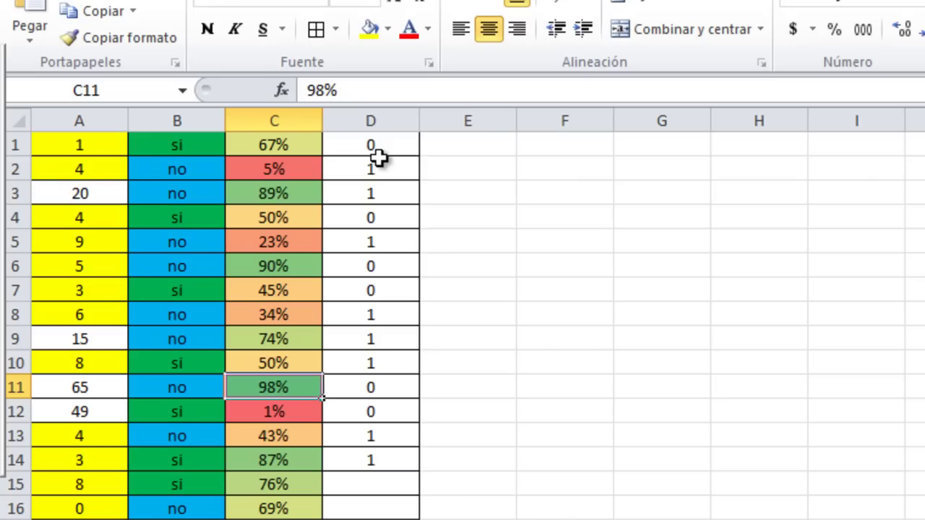
Step: Start a new conditional formatting rule for D1:D16 based on all cell values, using the icon set style ("Conjuntos de iconos")
left_click_drag(394, 148, 412, 473)
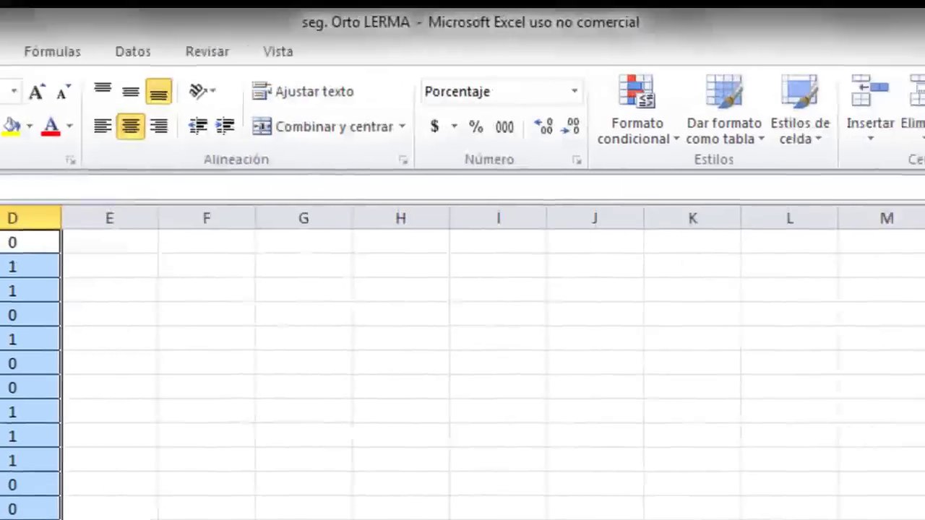
left_click(653, 293)
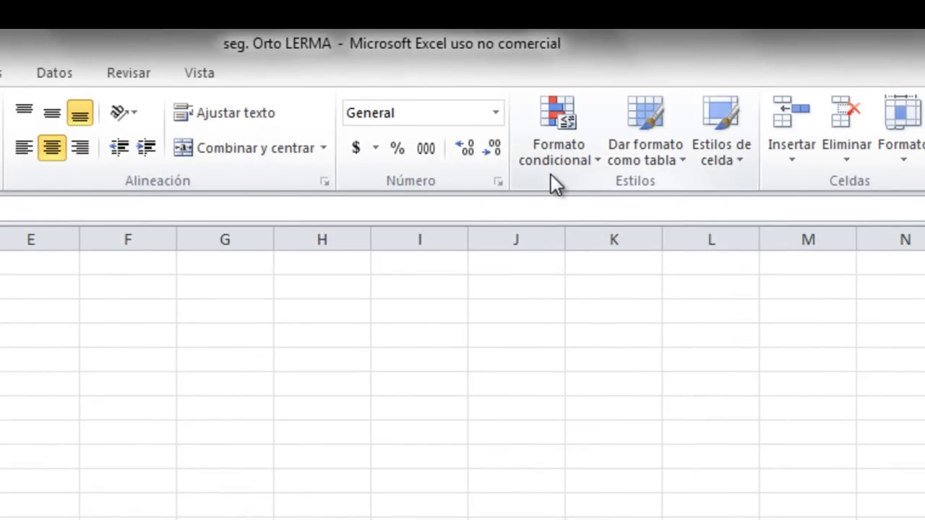
left_click(559, 155)
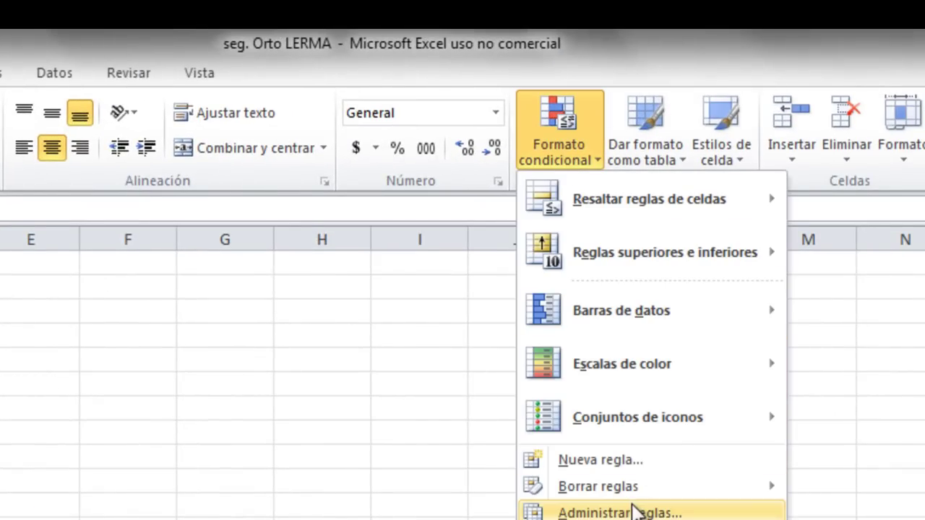
left_click(629, 511)
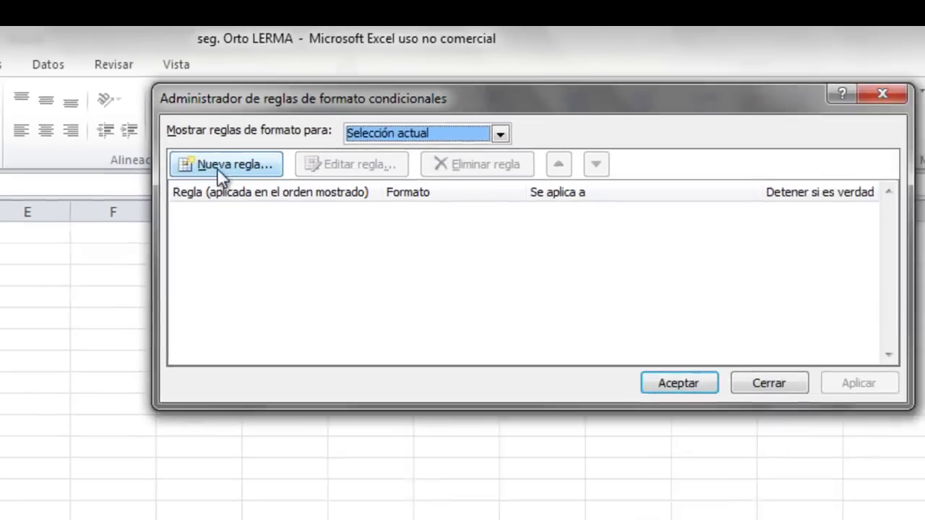
left_click(239, 189)
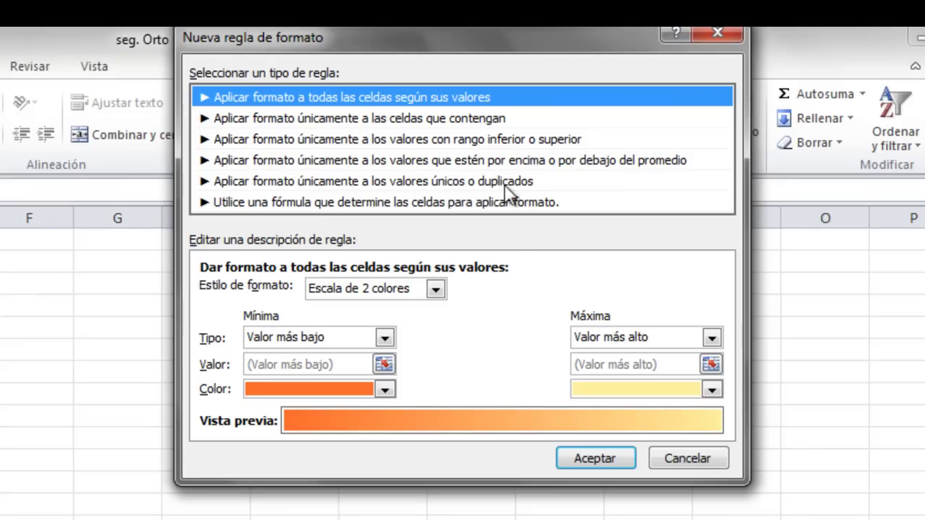
left_click(431, 294)
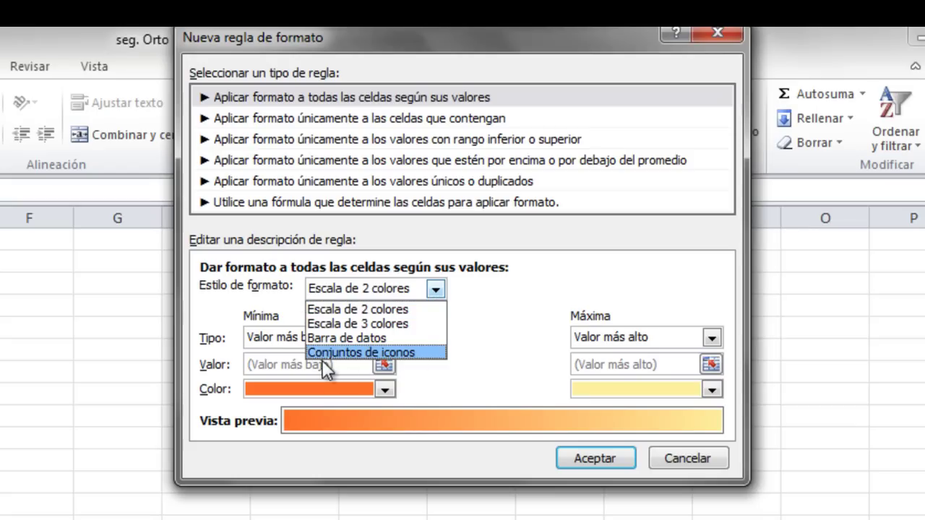
left_click(425, 352)
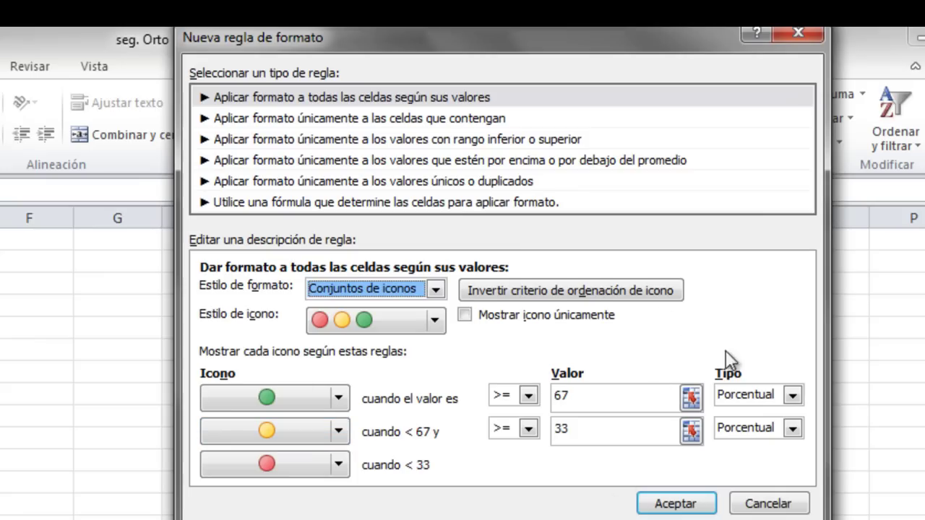
Step: Choose the icon style with the red cross, yellow exclamation mark and green check mark
left_click(436, 320)
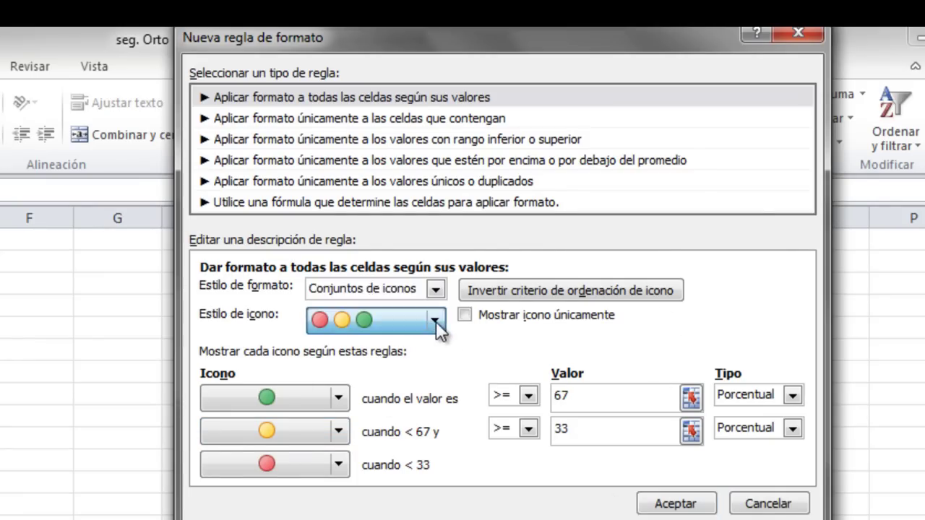
left_click_drag(439, 383, 441, 404)
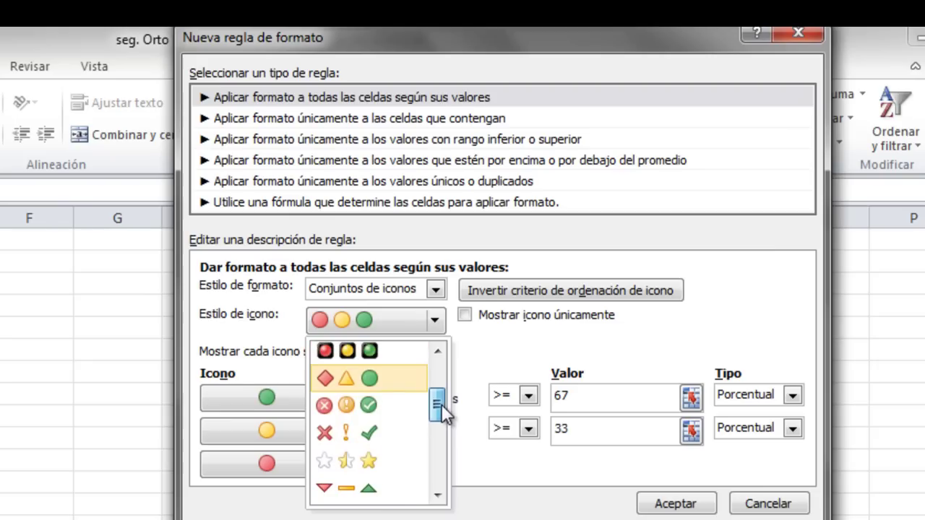
left_click(337, 439)
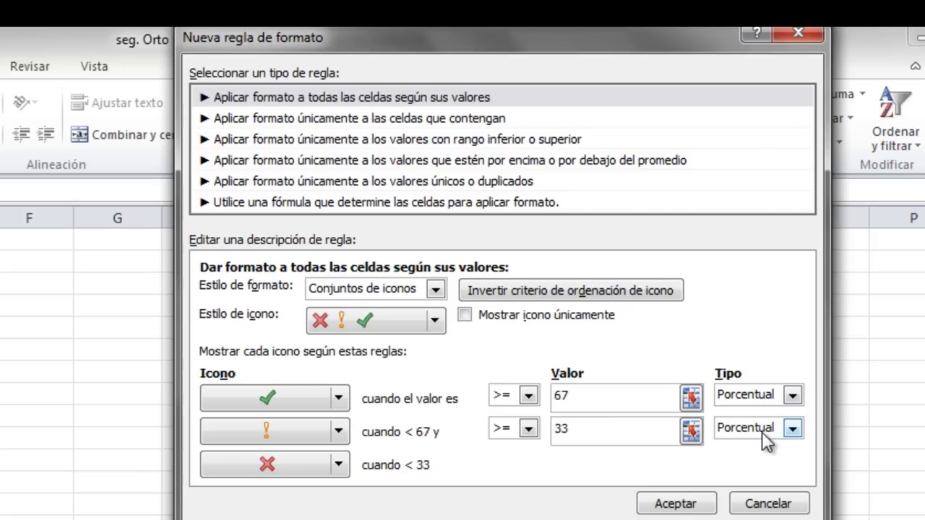
Step: Set both icon threshold types to "Número" with value 0 and the green check mark's comparison to >
left_click(797, 396)
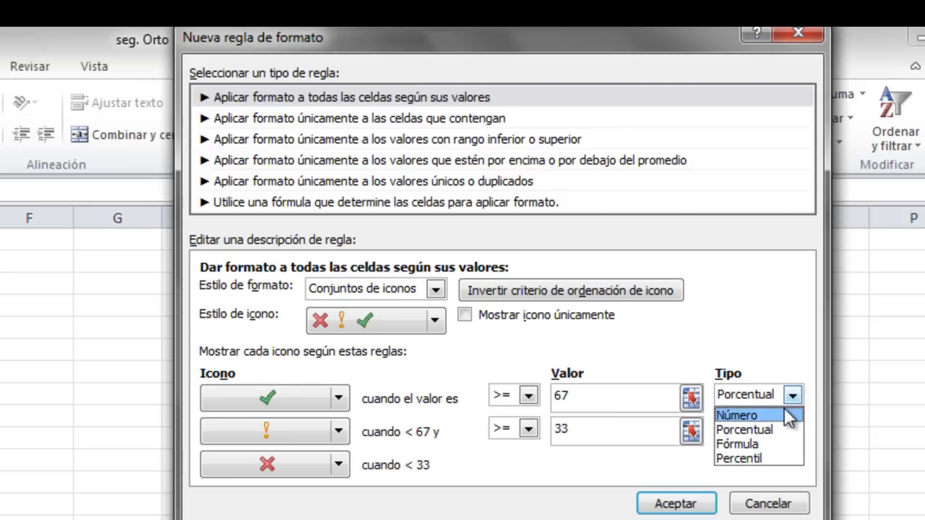
left_click(779, 415)
left_click(792, 428)
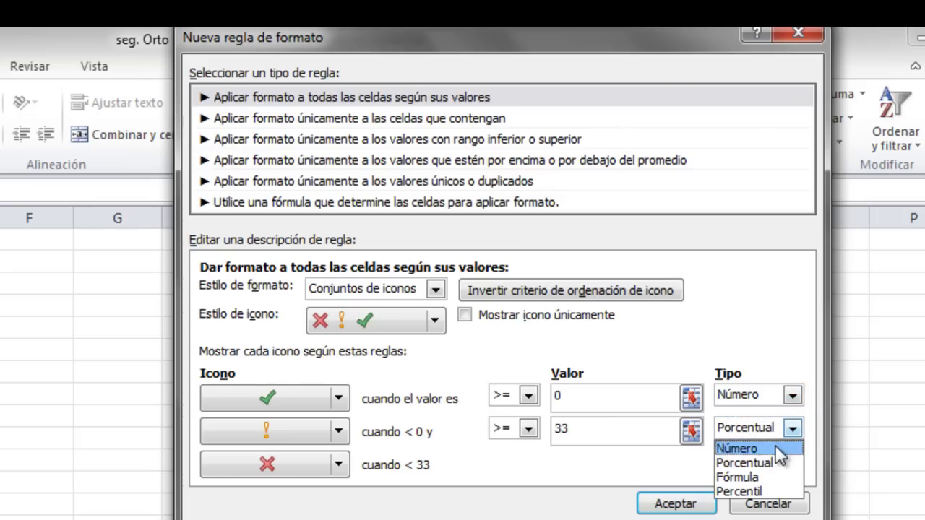
left_click(776, 448)
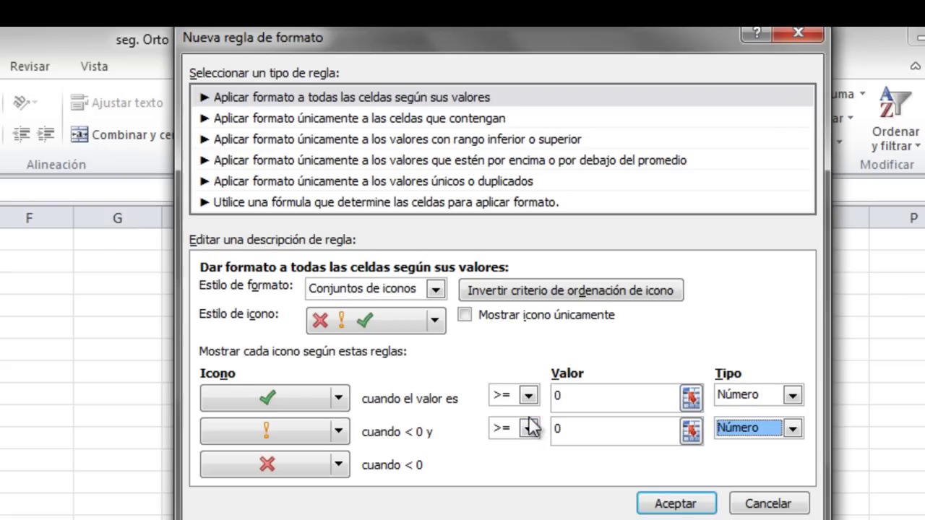
left_click(530, 395)
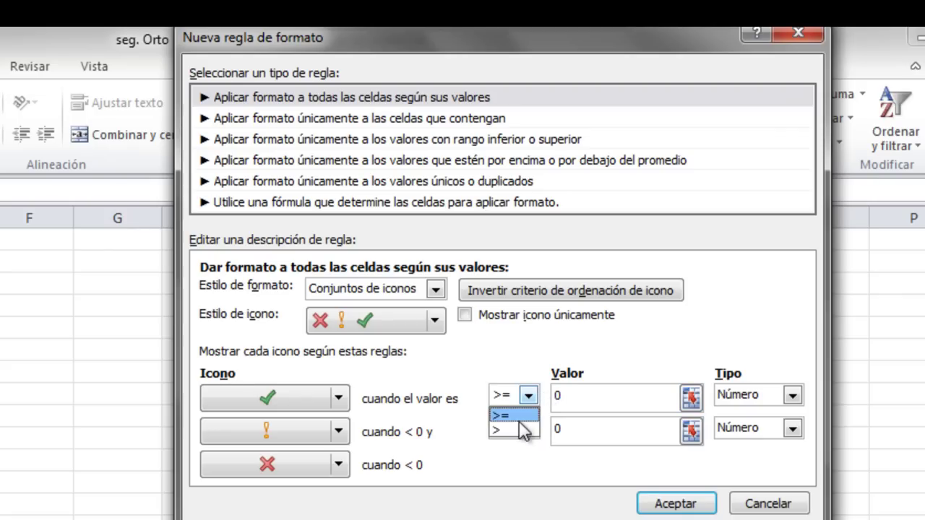
left_click(521, 428)
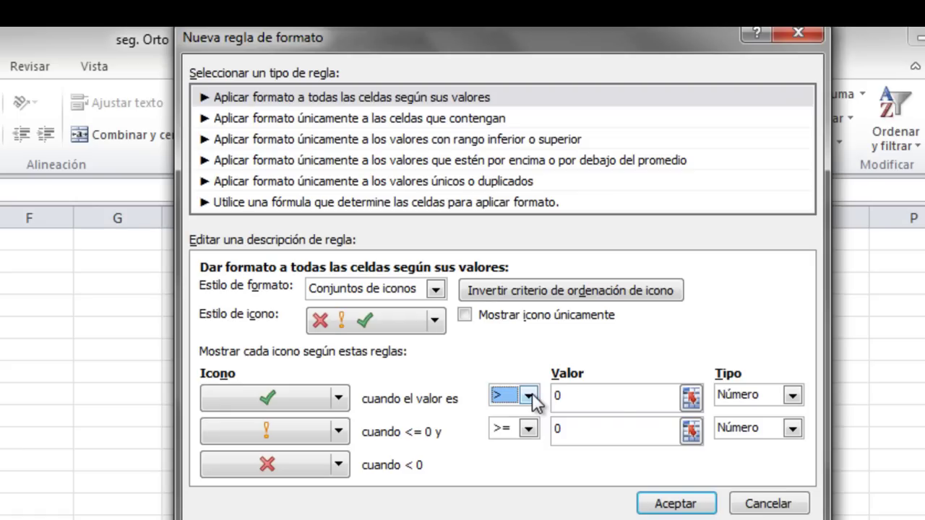
left_click(530, 396)
left_click(517, 430)
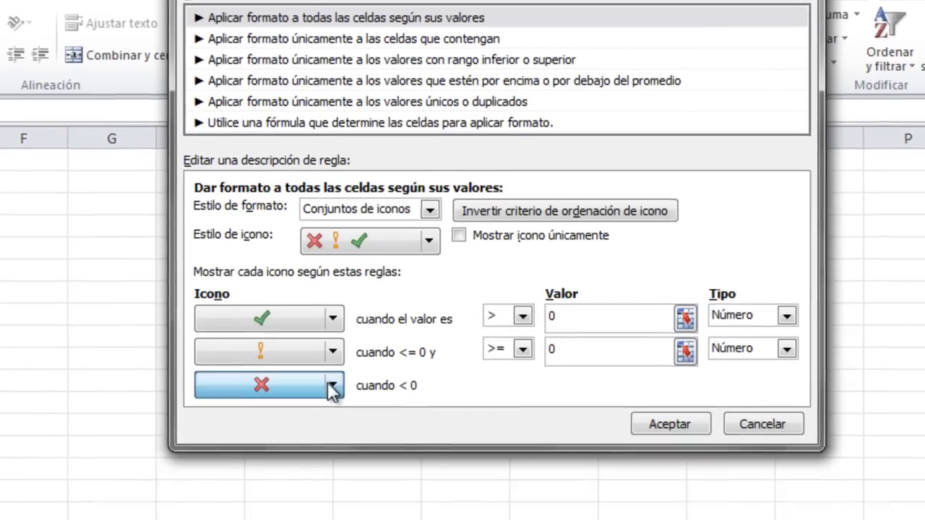
Step: Assign no cell icon ("No hay icono de celda") to values below 0 and the red cross to the middle condition
left_click(339, 465)
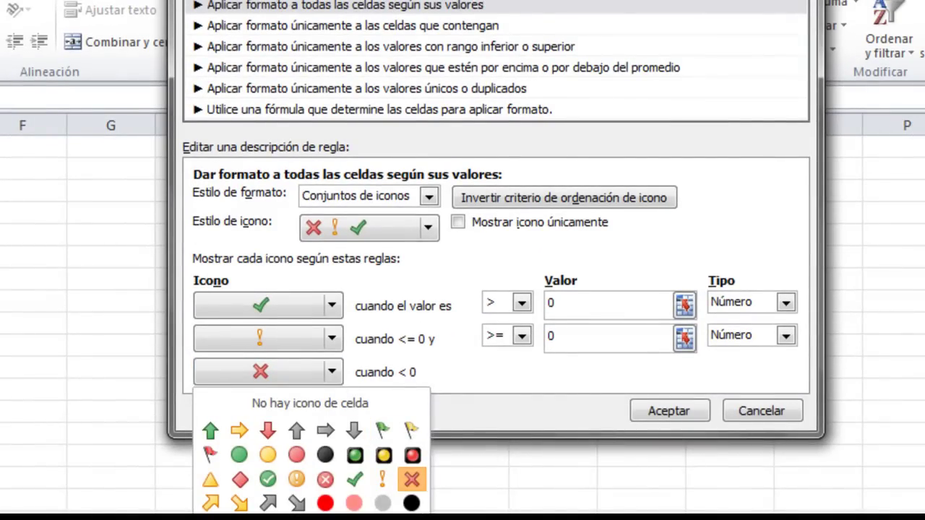
left_click(366, 408)
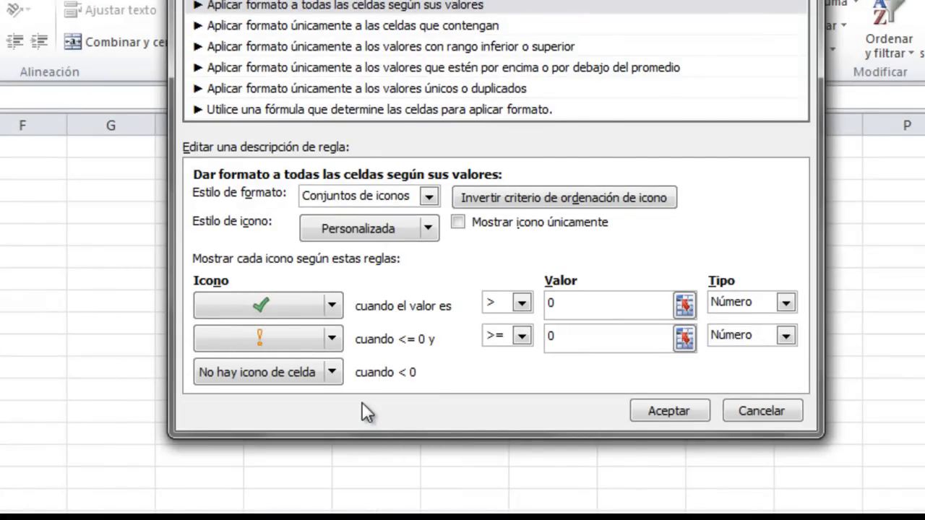
left_click(331, 343)
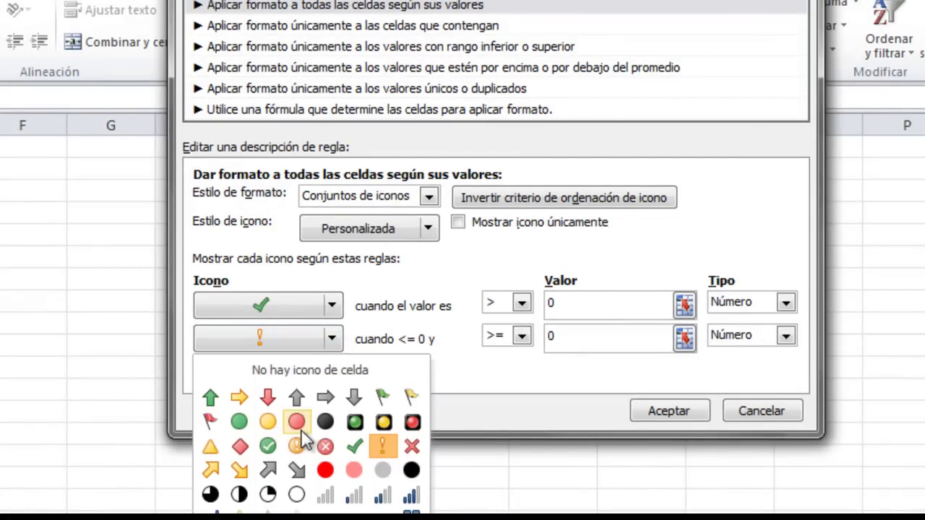
left_click(412, 447)
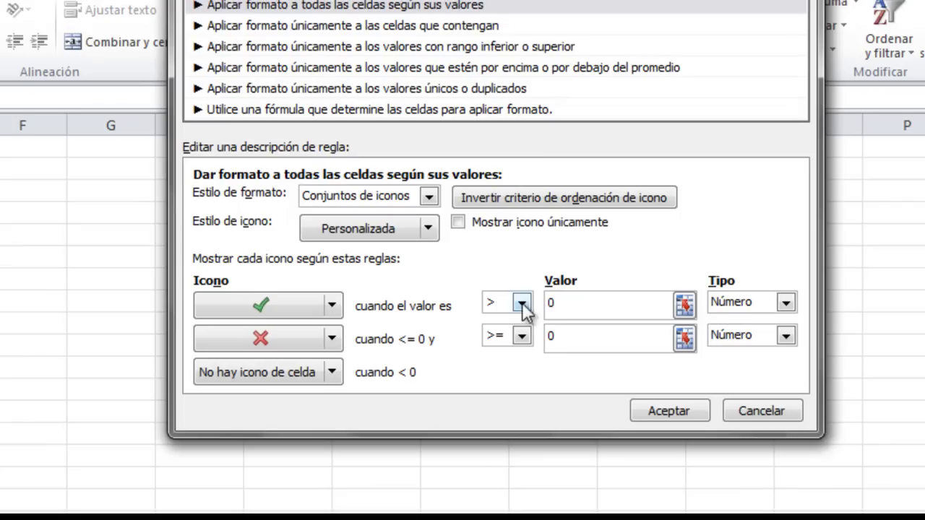
Step: Keep >= as the red cross's comparison and apply the icon set rule to D1:D16
left_click(522, 336)
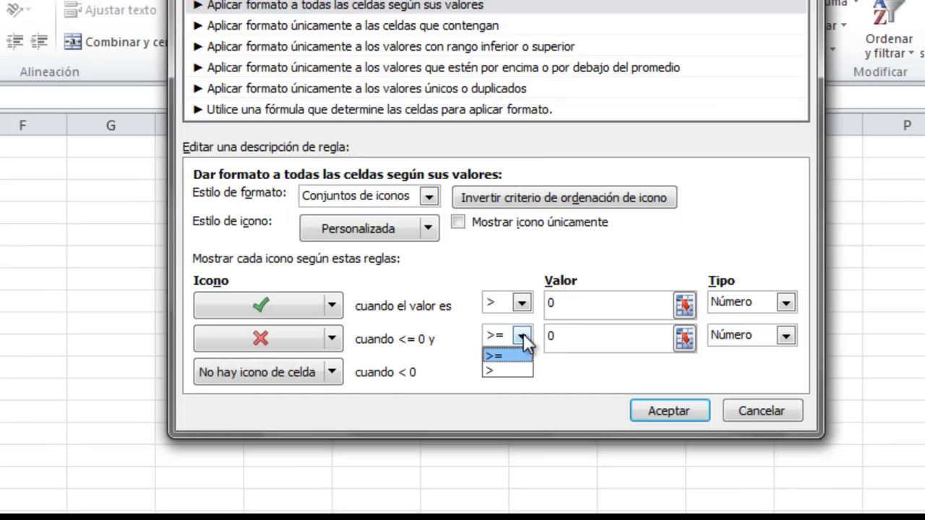
left_click(506, 356)
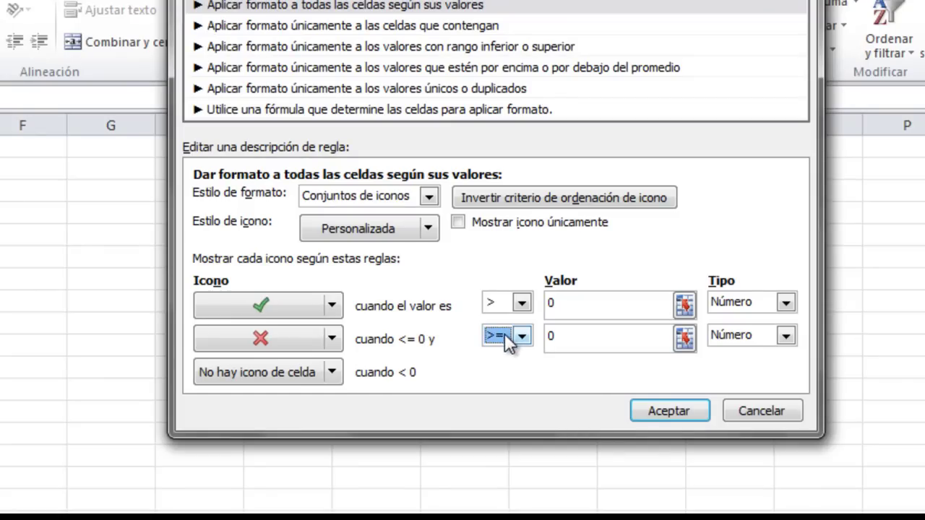
scroll(499, 337, "down", 1)
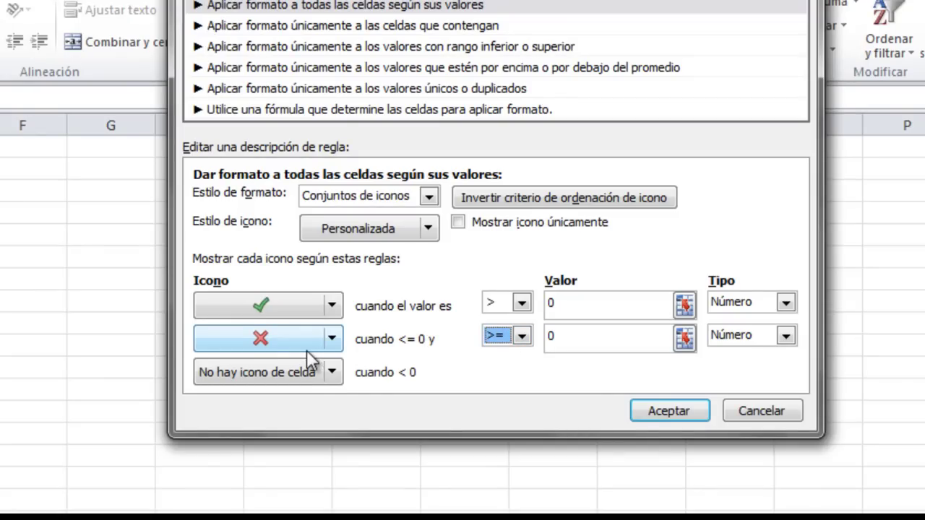
left_click(699, 404)
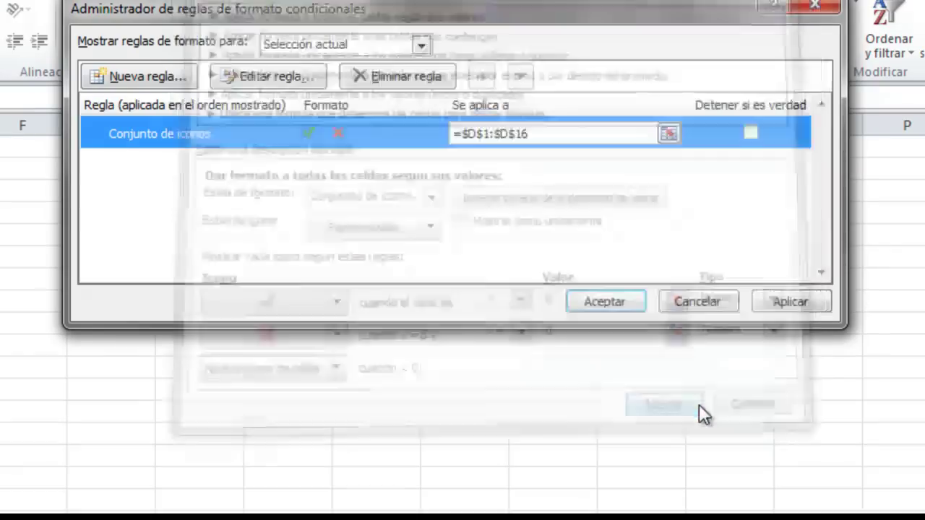
left_click(613, 303)
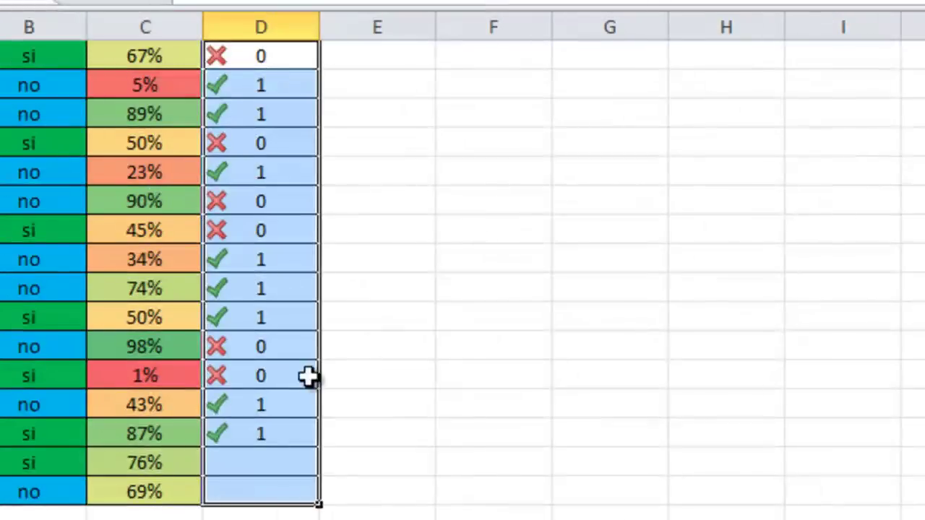
left_click(410, 338)
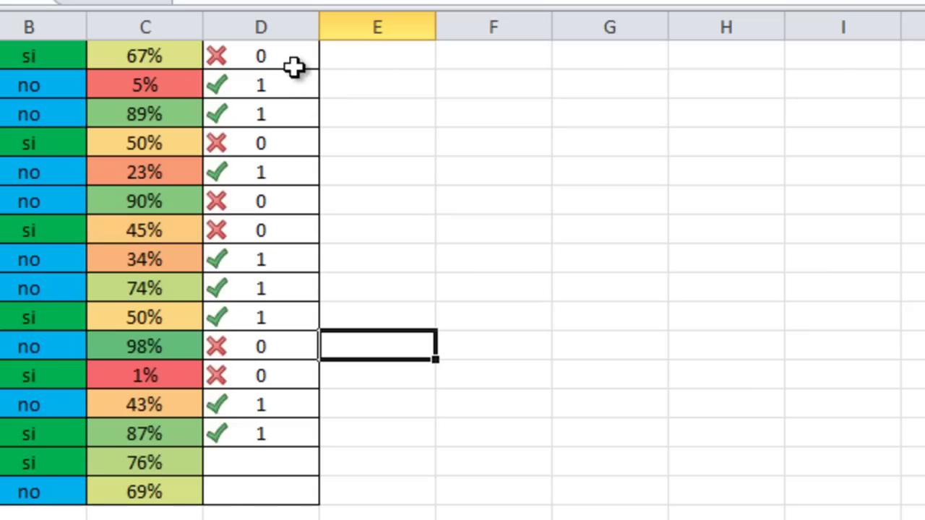
Step: Open the icon set rule of column D for editing from the conditional formatting rules manager
left_click_drag(274, 63, 260, 285)
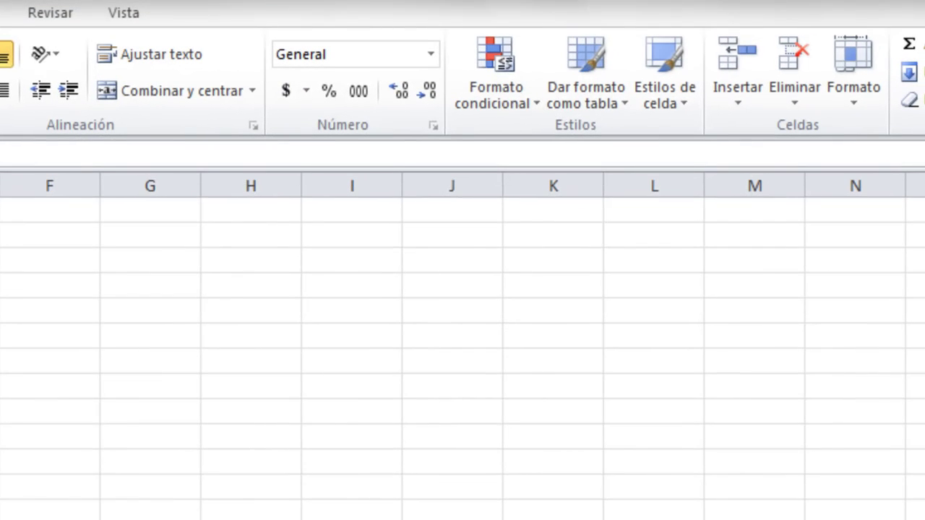
left_click(514, 97)
left_click(562, 470)
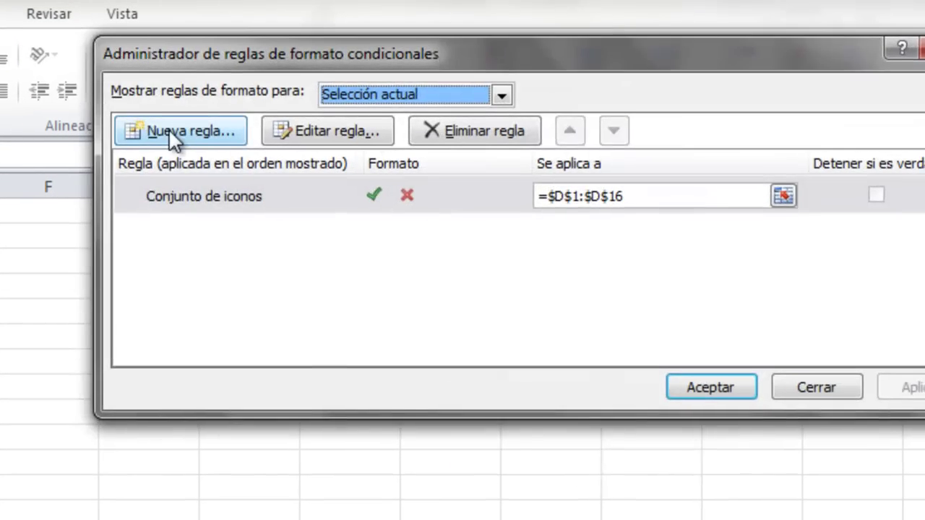
left_click(194, 182)
double_click(153, 213)
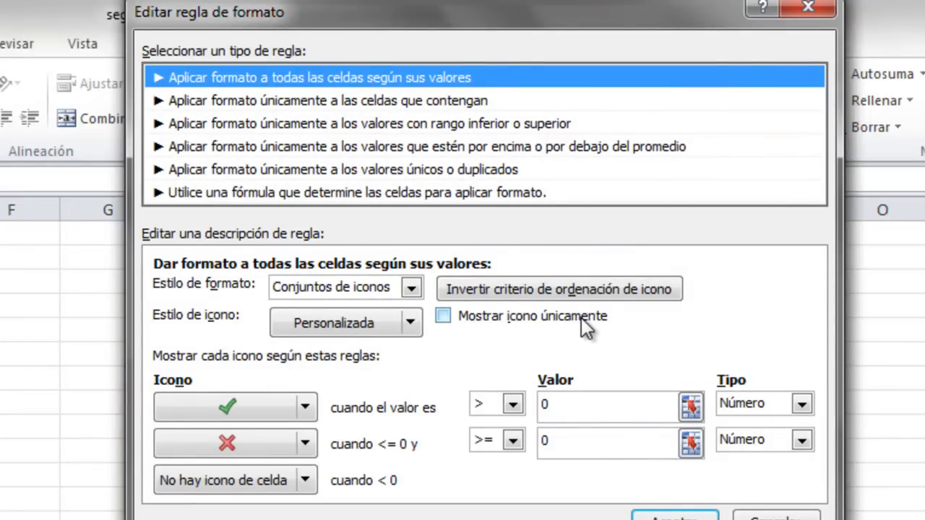
Step: Enable "Mostrar icono únicamente" in column D's icon set rule and apply it to the sheet
left_click(443, 321)
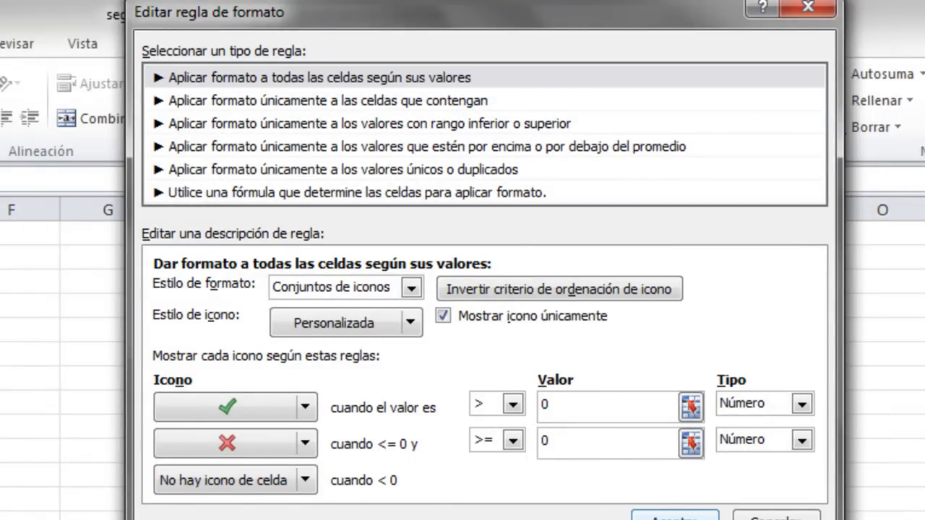
left_click(674, 517)
left_click(532, 342)
left_click(642, 216)
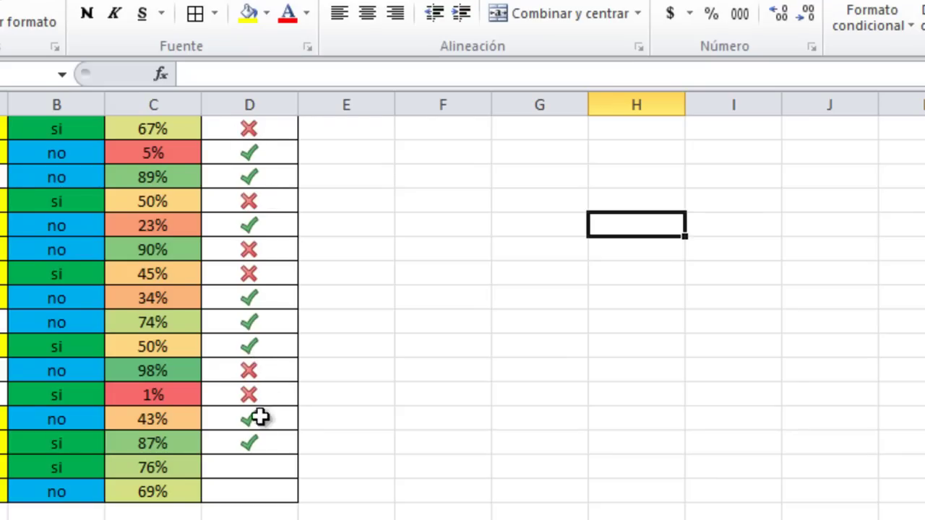
left_click(266, 466)
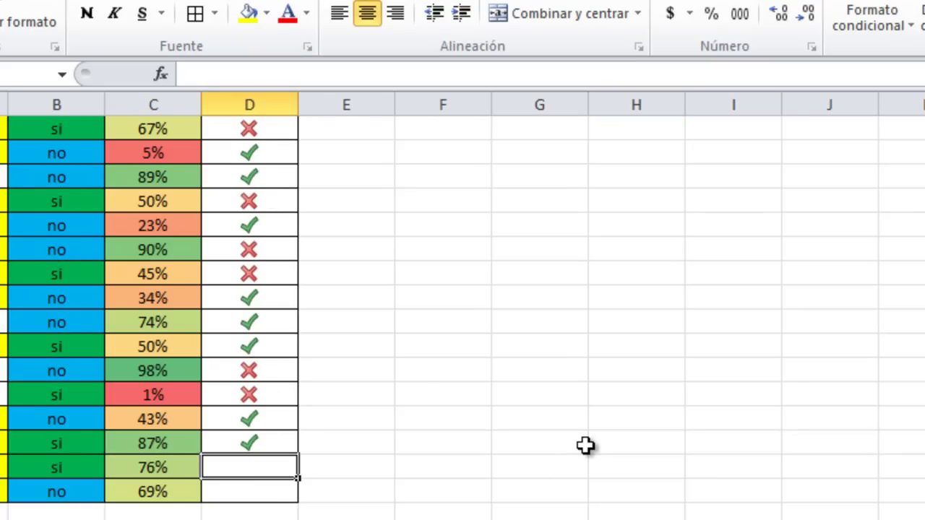
type("is")
key("BackSpace")
key("BackSpace")
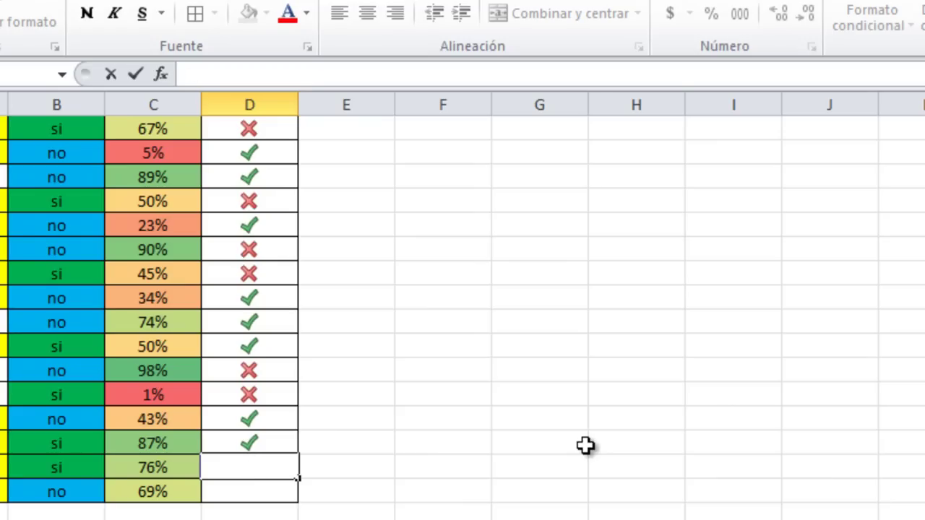
key("Return")
Step: Enter 0 in D15 and 1 in D16, the last two cells of the icon column
key("Up")
key("Down")
key("Up")
type("0")
key("Return")
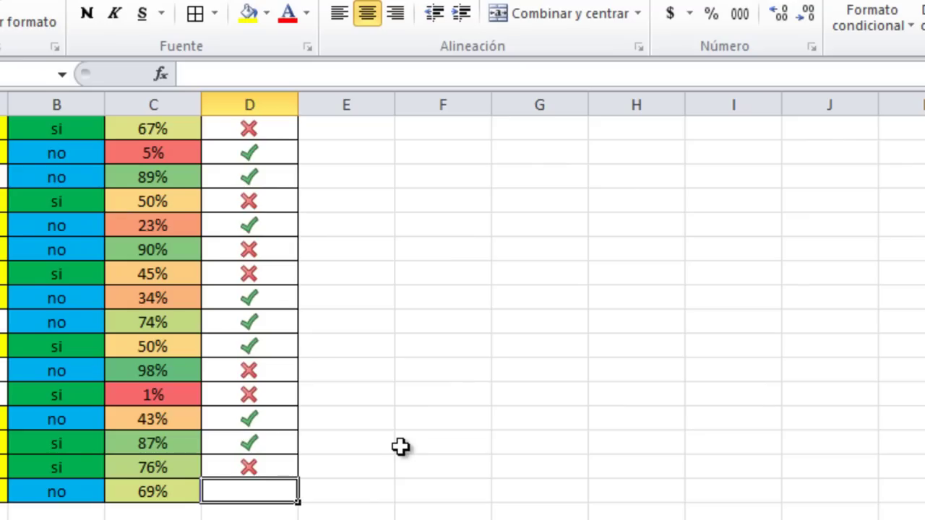
type("1")
key("Return")
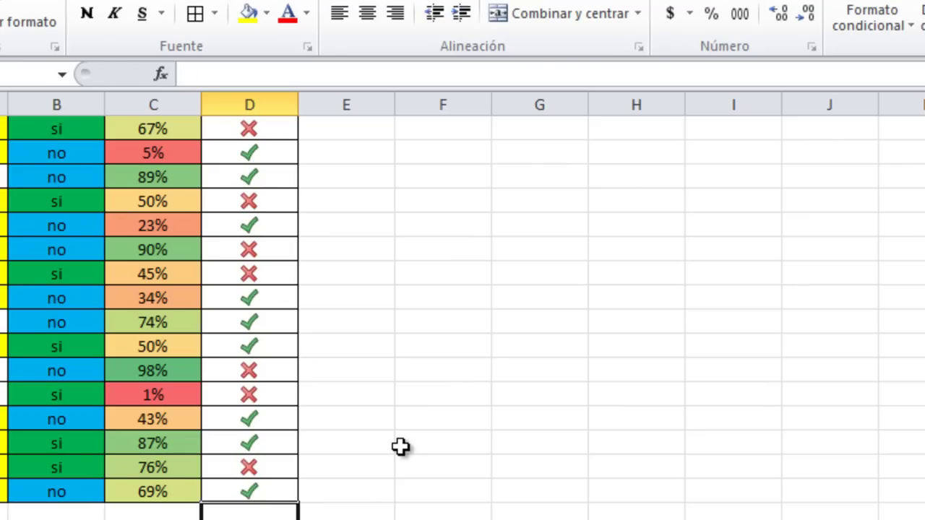
scroll(400, 447, "down", 6)
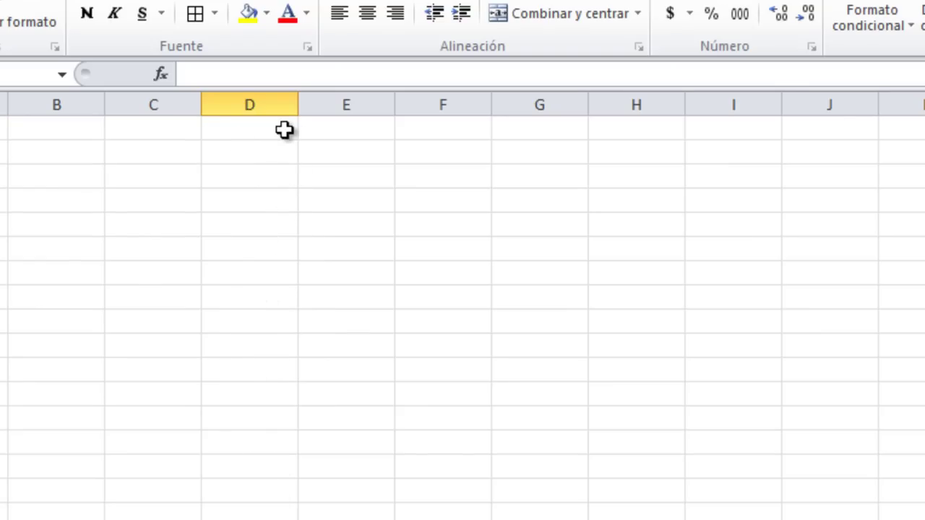
scroll(215, 312, "up", 2)
scroll(216, 312, "up", 2)
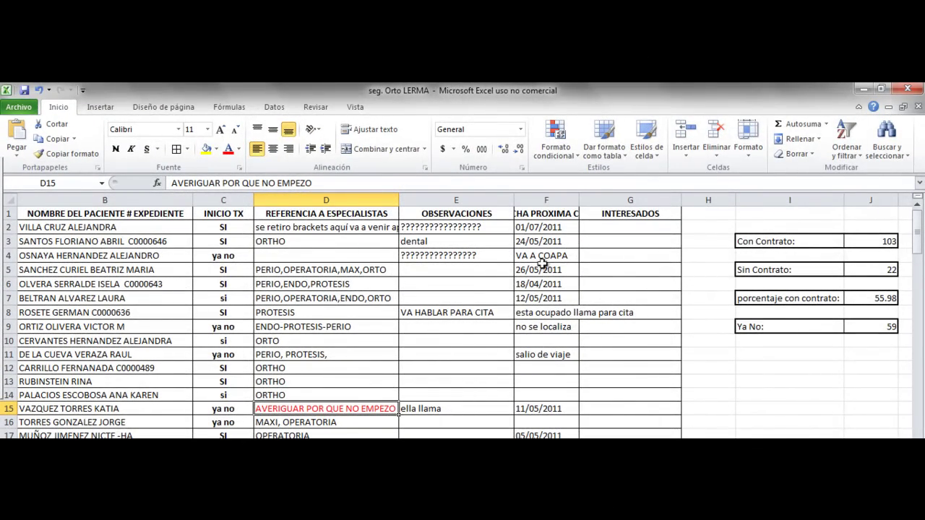
Step: Auto-fit the FECHA PROXIMA CITA column in the patient sheet, try the same on REFERENCIA A ESPECIALISTAS and undo that last change
double_click(580, 199)
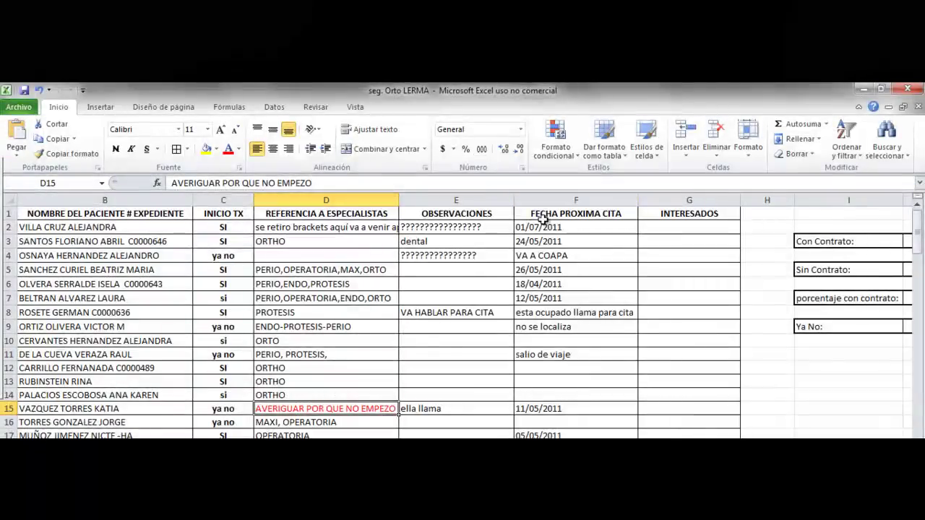
double_click(399, 200)
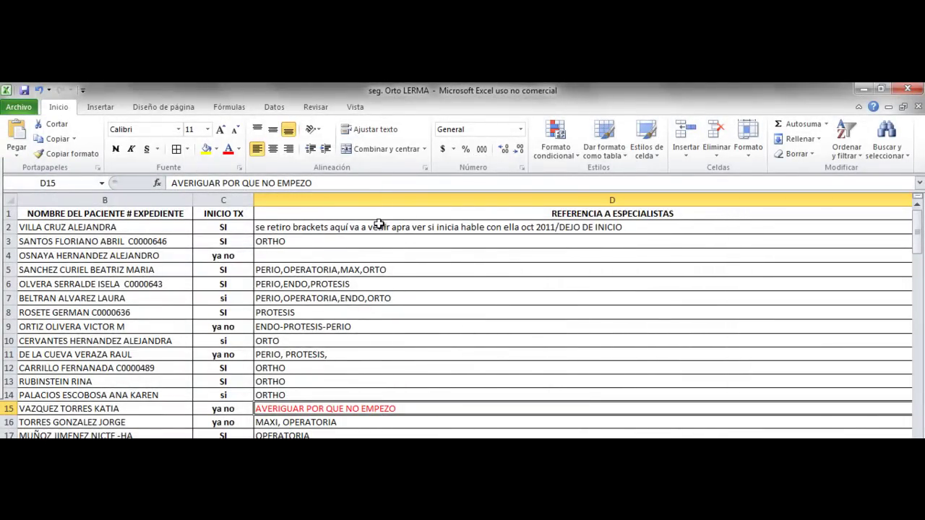
key("ctrl+z")
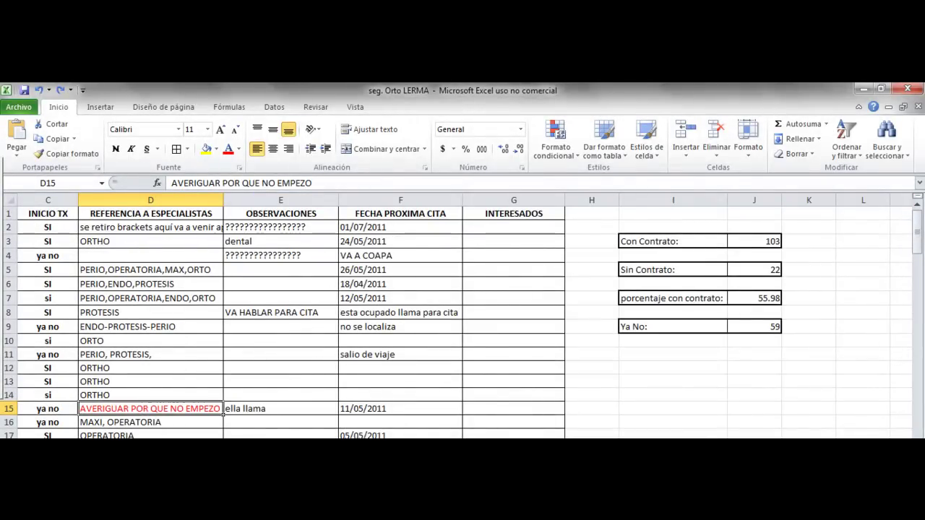
Step: Examine the patient table's columns and the "porcentaje con contrato" and "Ya No" result cells in column J
scroll(463, 318, "left", 2)
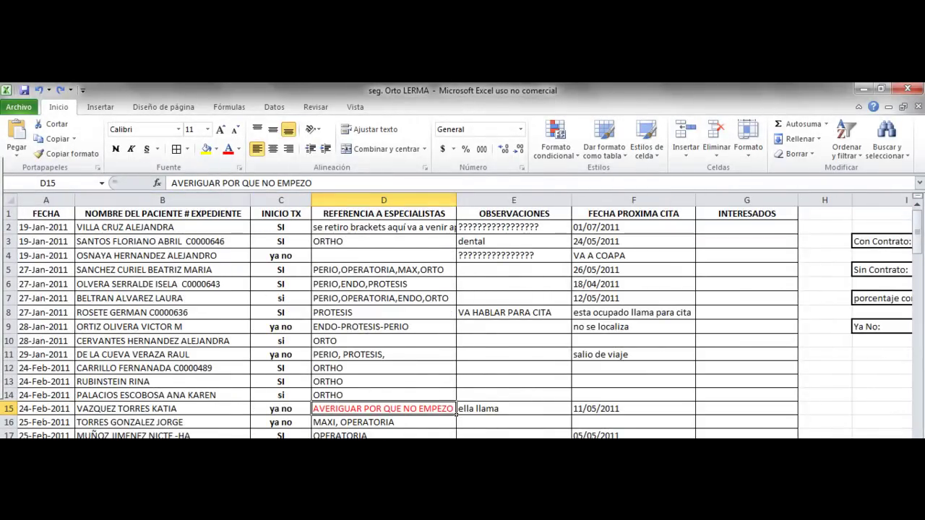
mouse_move(2, 139)
scroll(465, 316, "right", 1)
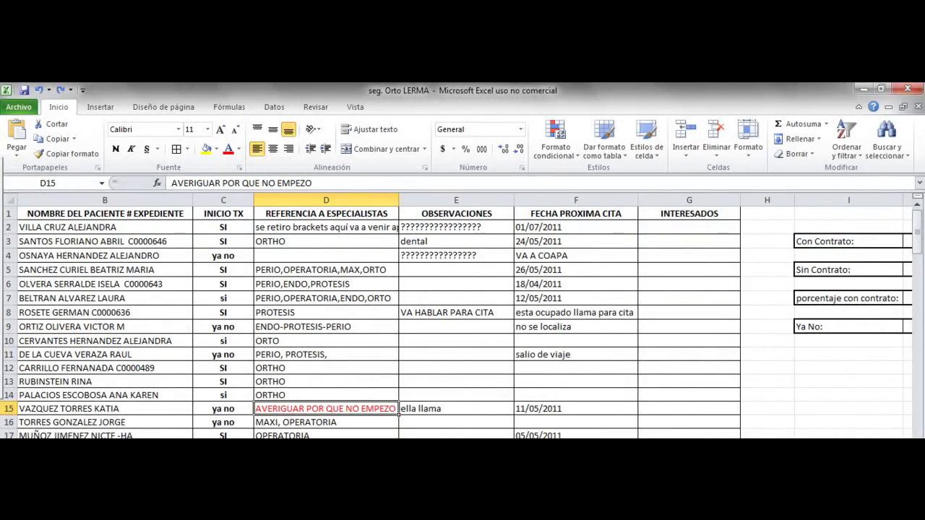
scroll(466, 316, "right", 1)
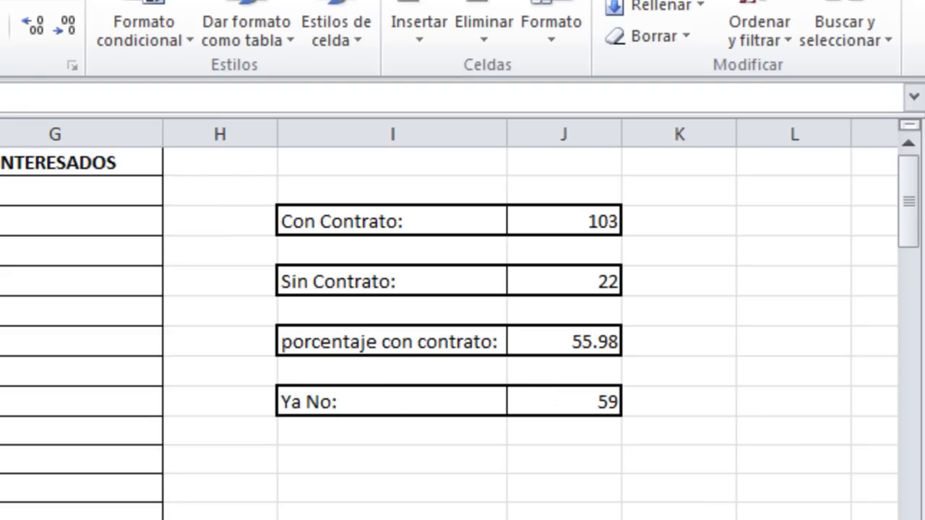
left_click(578, 404)
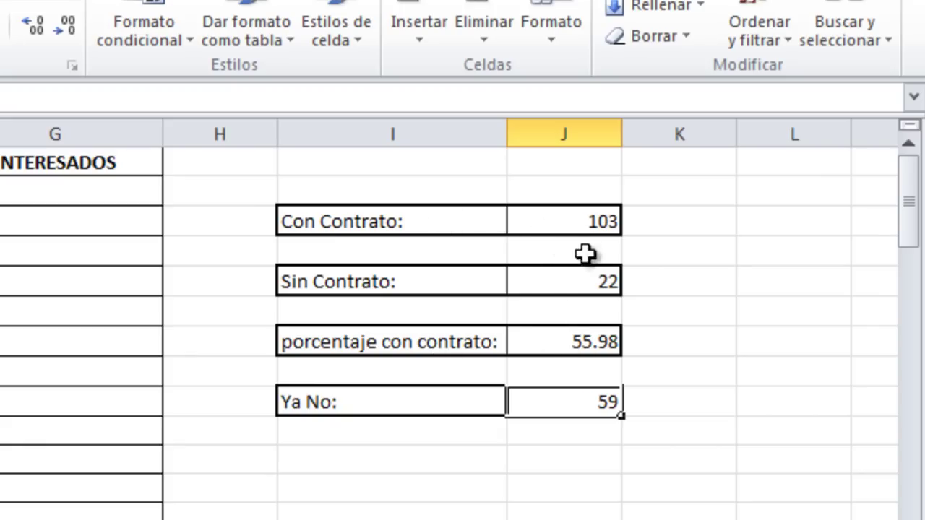
left_click(584, 345)
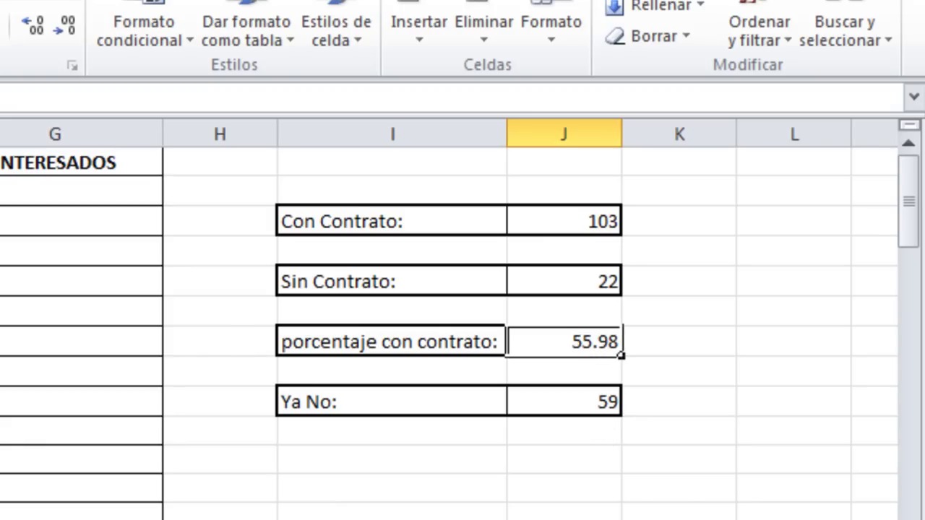
left_click(546, 396)
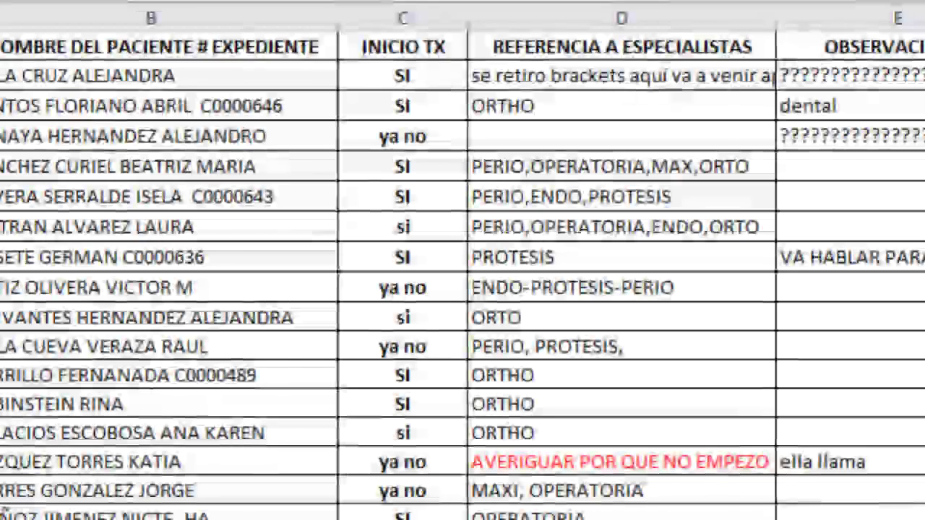
Step: Look through the INICIO TX entries in column C down the patient list and return to its start
scroll(413, 442, "down", 9)
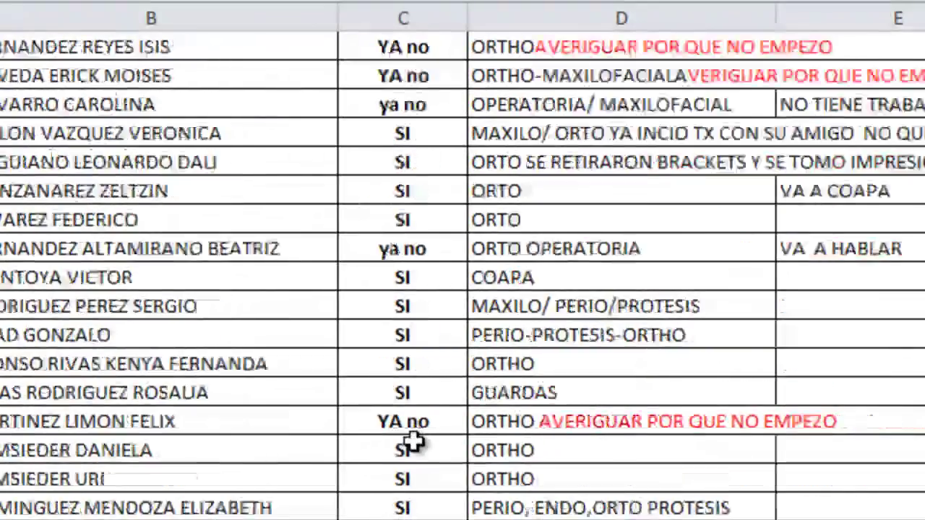
scroll(414, 442, "down", 4)
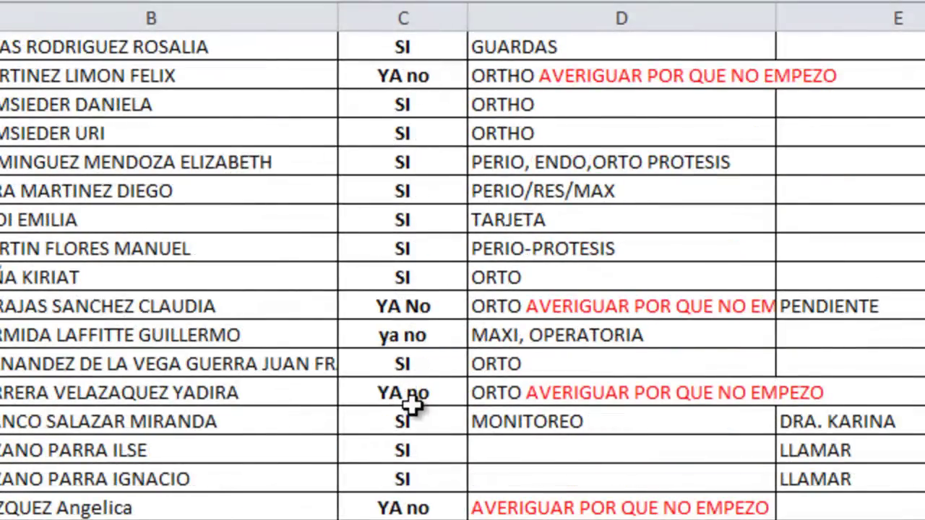
scroll(424, 378, "down", 7)
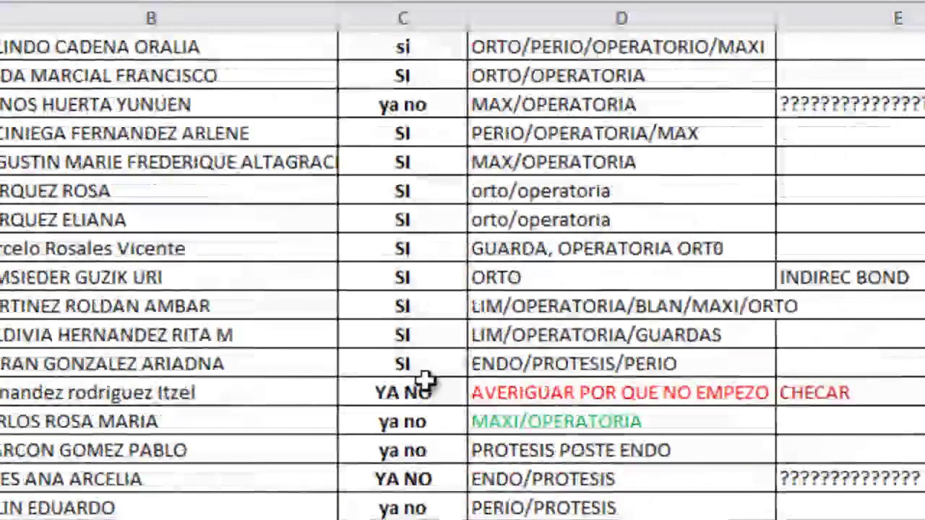
scroll(424, 378, "down", 5)
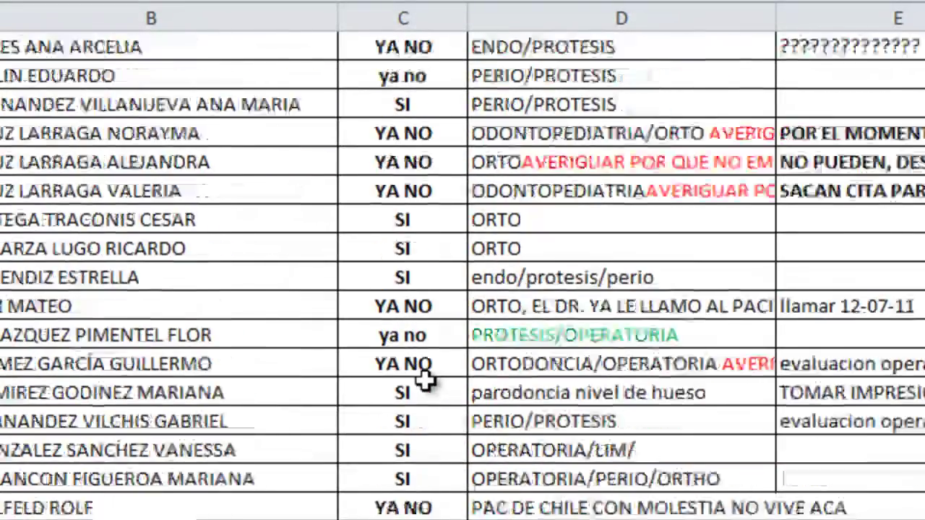
scroll(423, 378, "down", 1)
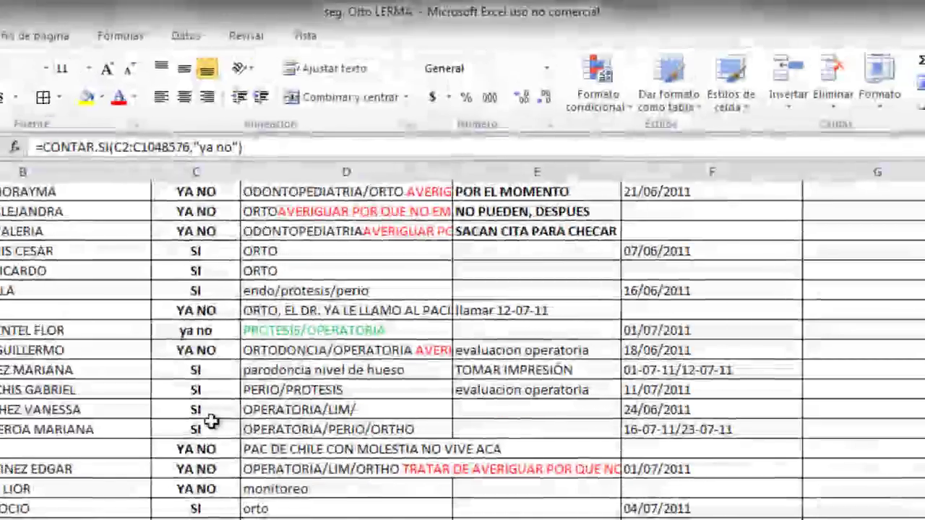
scroll(425, 380, "down", 5)
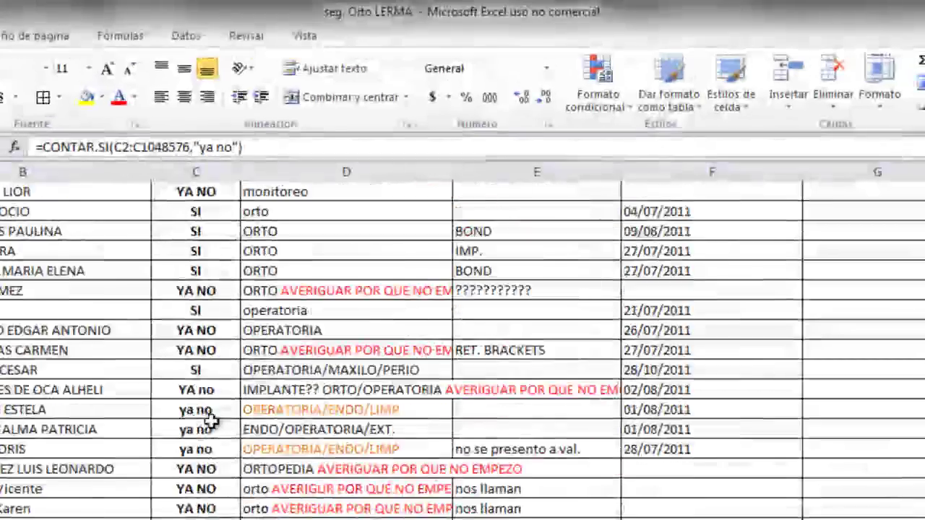
scroll(211, 420, "down", 3)
scroll(211, 422, "down", 2)
scroll(211, 421, "down", 1)
scroll(211, 420, "up", 5)
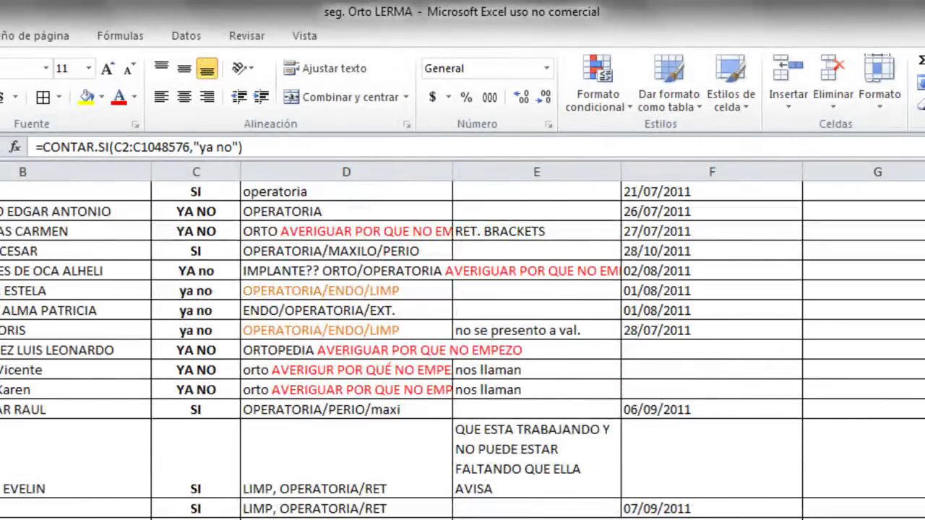
scroll(211, 420, "up", 6)
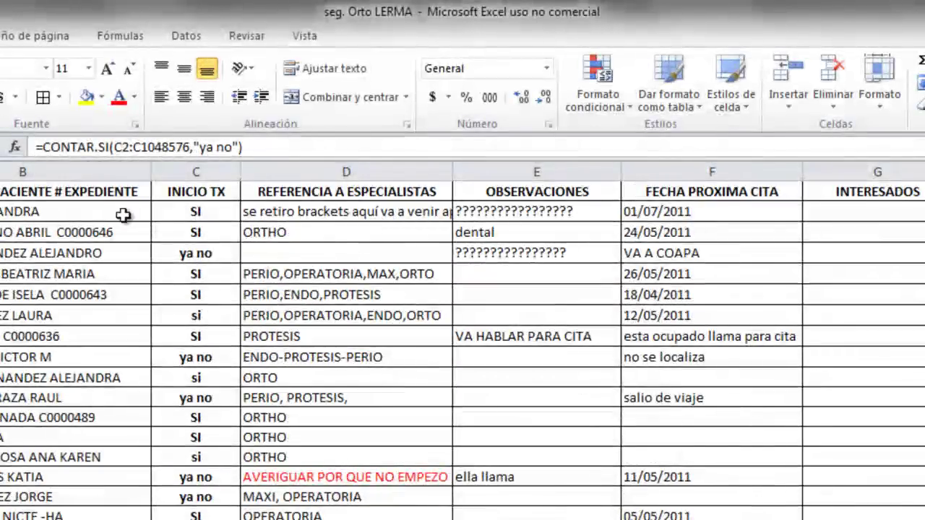
Step: Start a new conditional formatting rule on the INICIO TX entries from C2 down for cells containing specific text ("Texto específico")
left_click(203, 212)
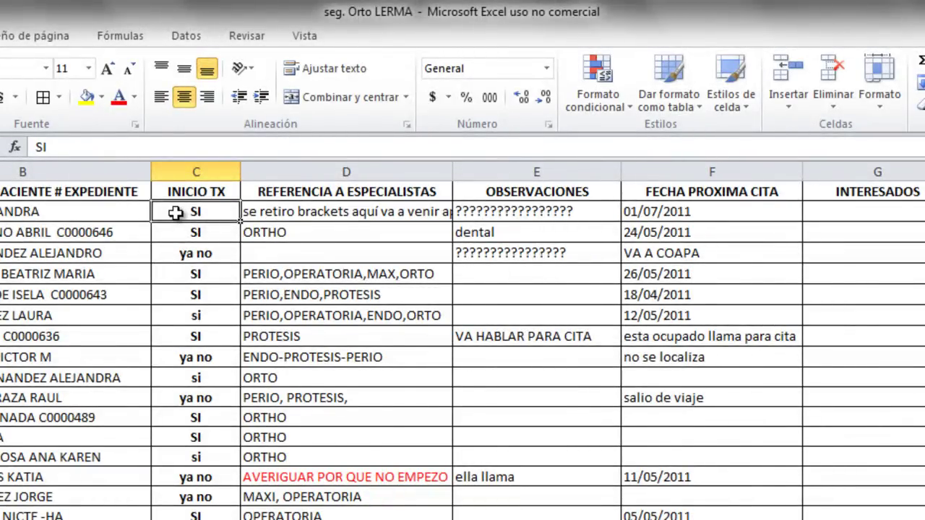
key("ctrl+shift+Down")
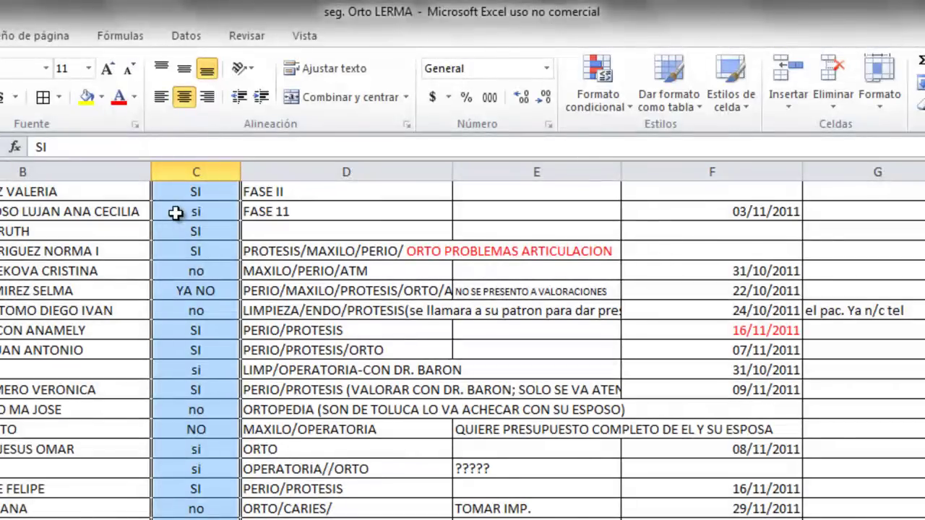
left_click(601, 108)
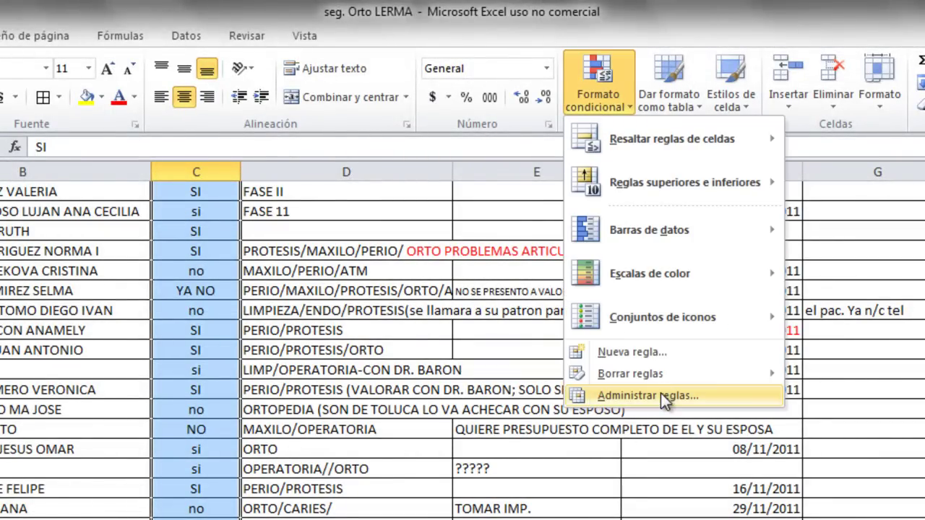
left_click(638, 351)
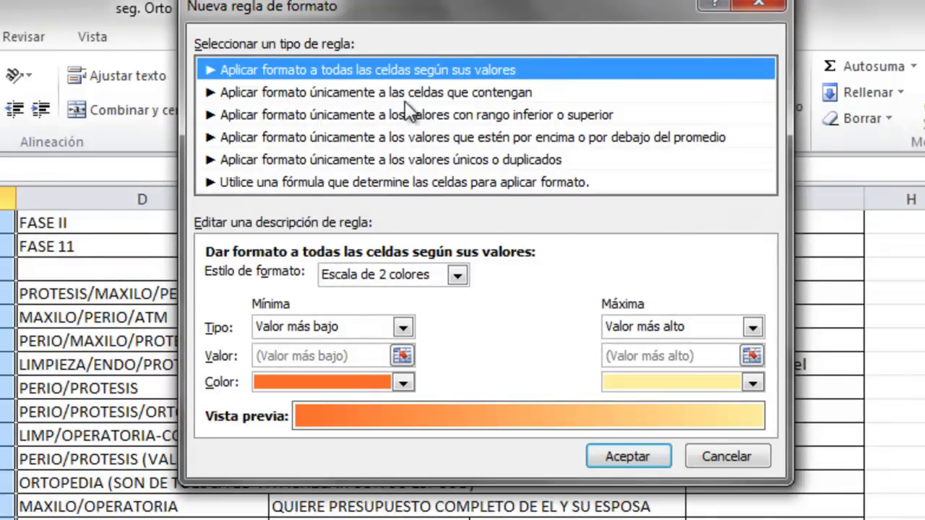
left_click(468, 94)
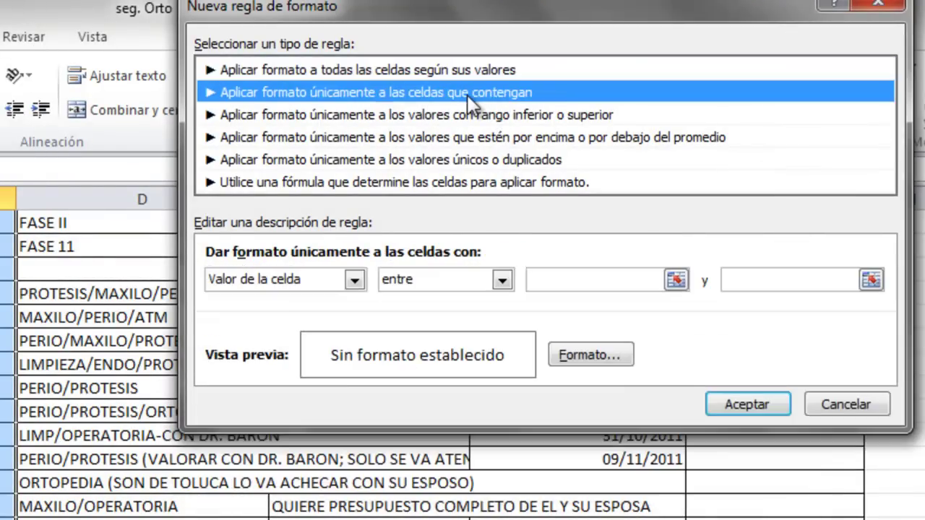
left_click(355, 279)
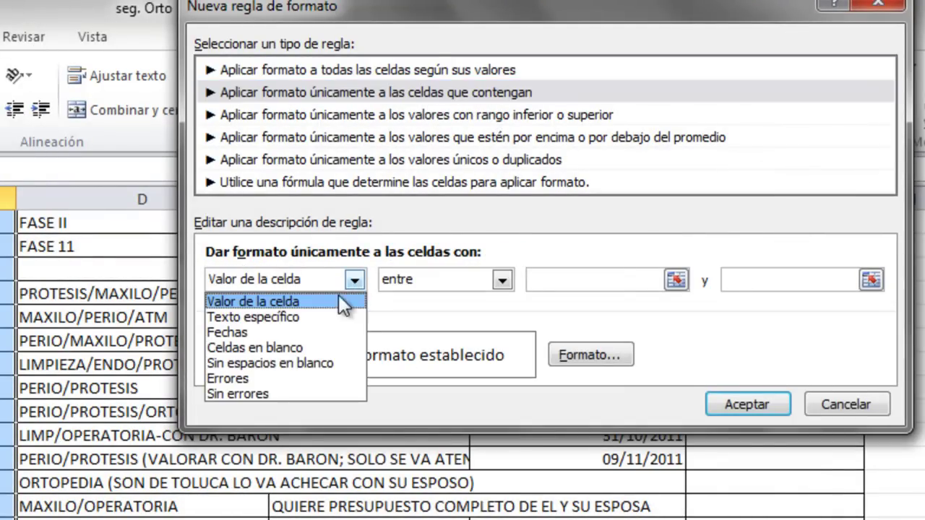
left_click(305, 315)
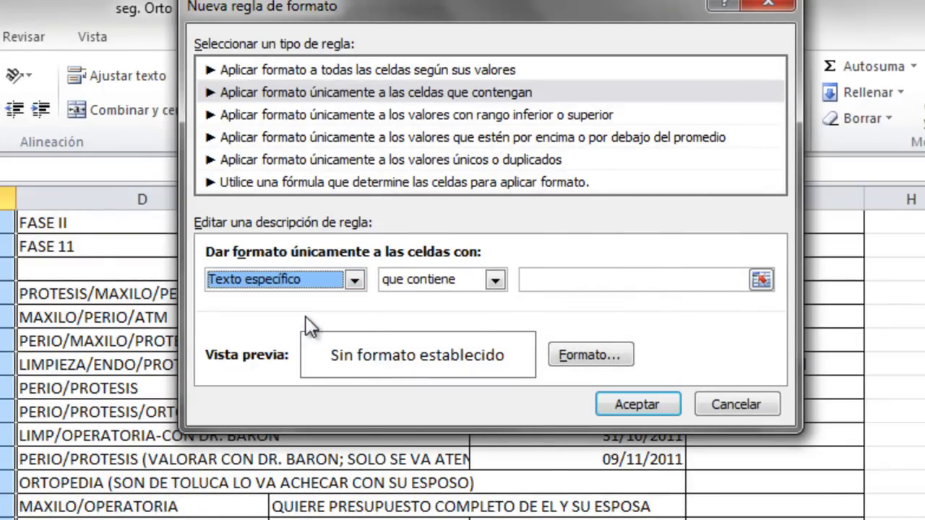
Step: Complete the rule so that INICIO TX cells containing "si" get a green fill, and apply it
left_click(549, 273)
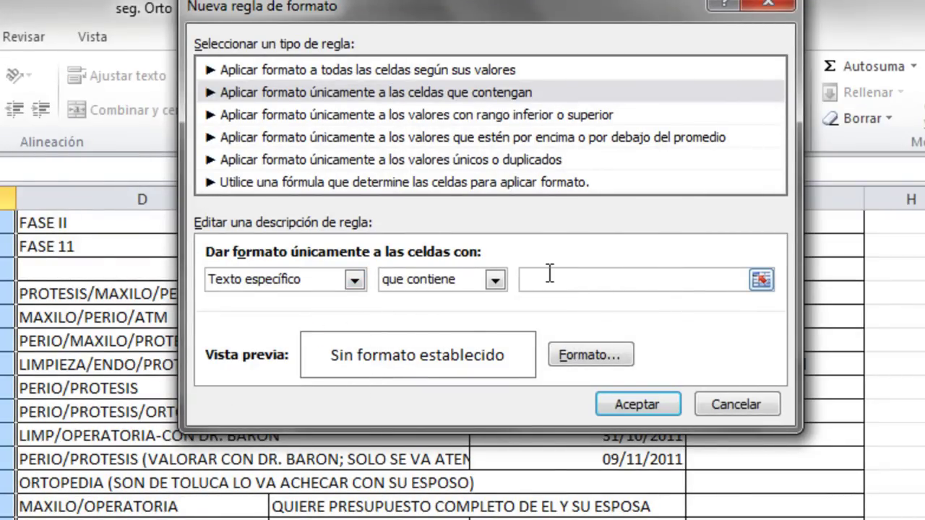
left_click(563, 360)
left_click(315, 279)
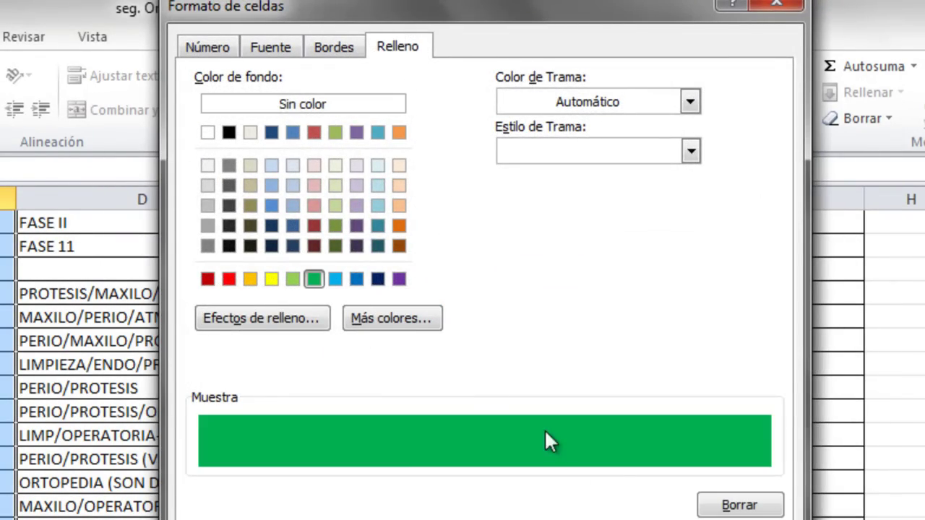
key("Return")
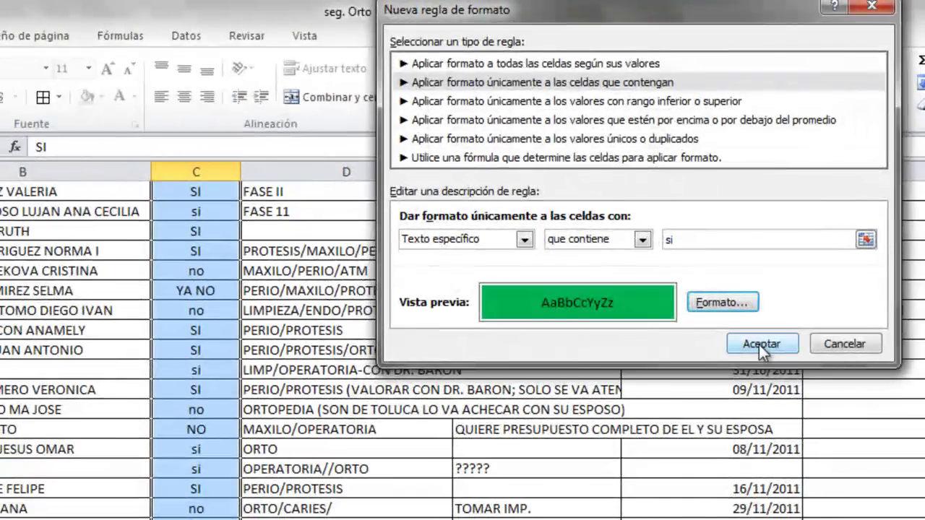
left_click(701, 345)
scroll(379, 351, "up", 15)
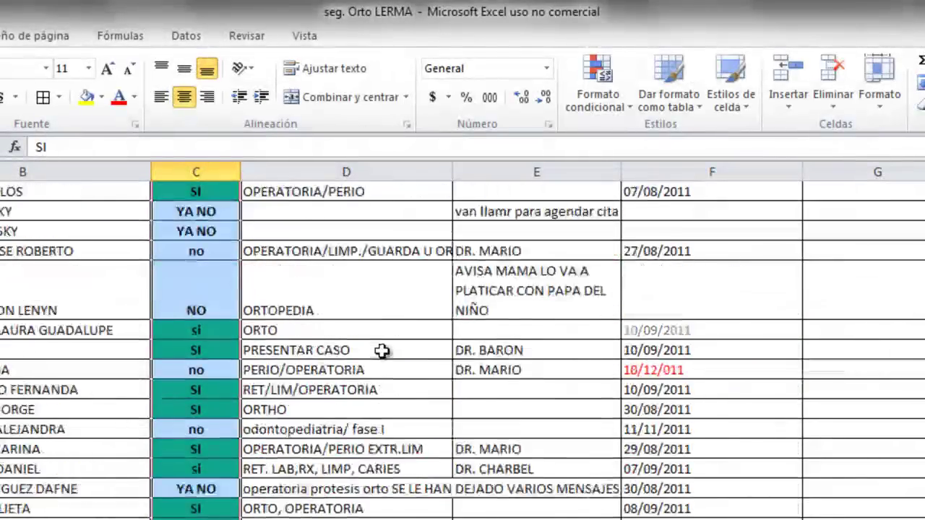
left_click(382, 351)
Step: Open the conditional formatting rules manager for the INICIO TX entries from C2 down
scroll(382, 352, "up", 15)
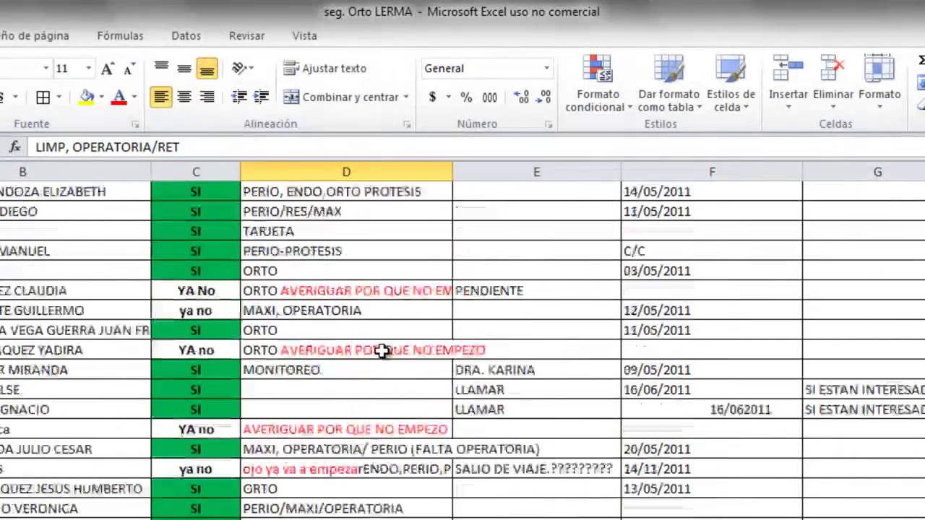
scroll(381, 351, "up", 10)
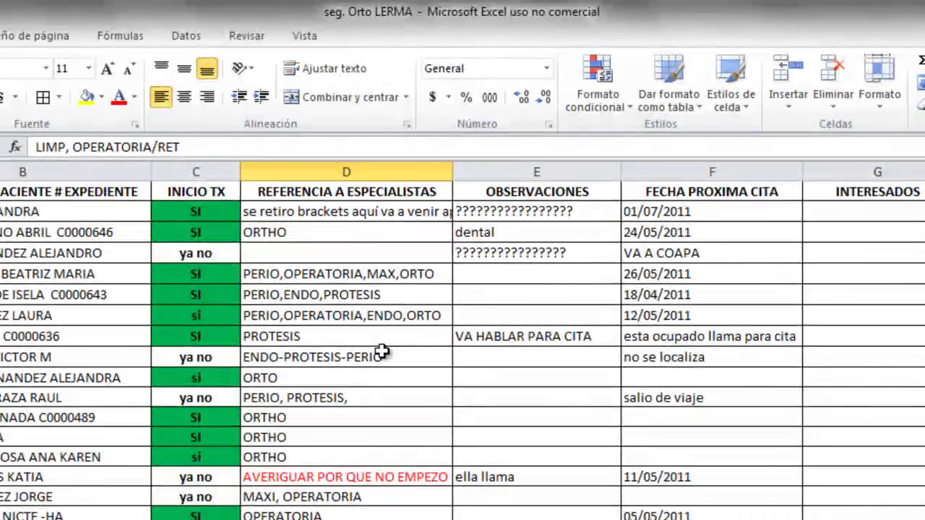
left_click(606, 97)
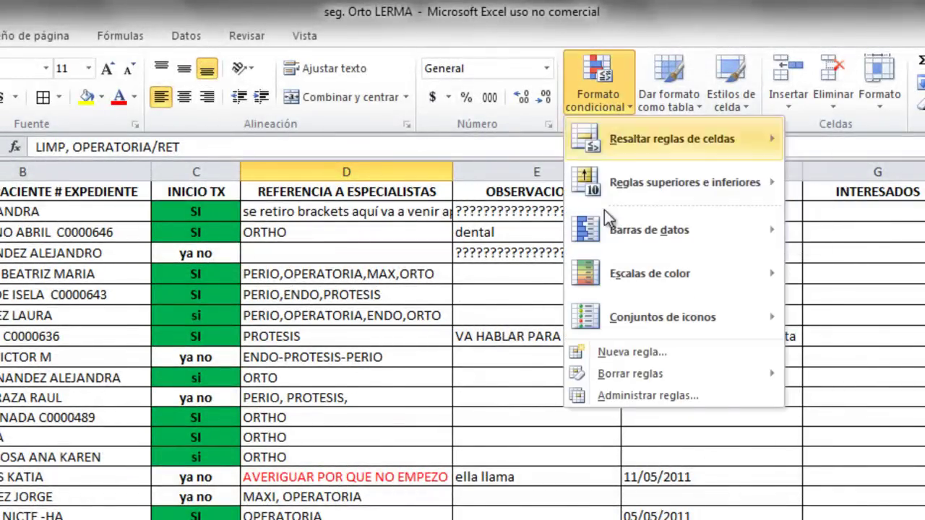
left_click(302, 320)
left_click(211, 211)
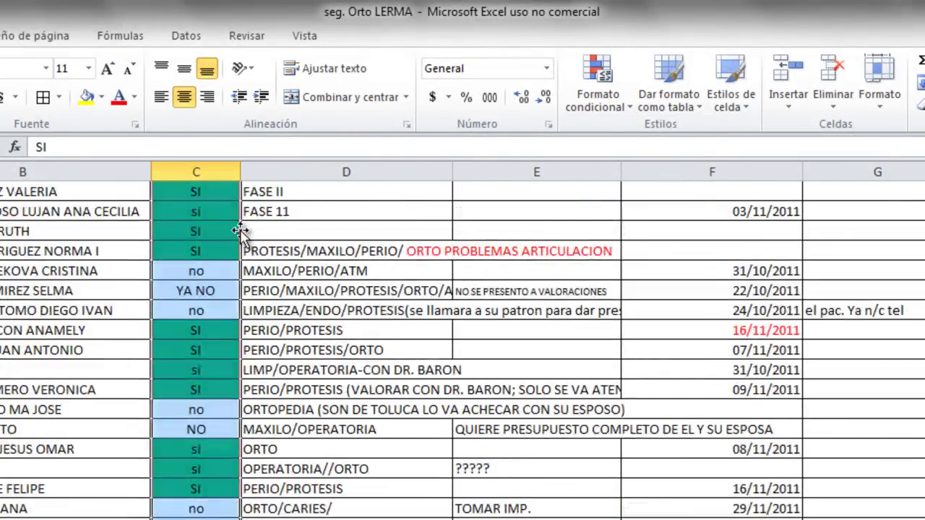
left_click(603, 108)
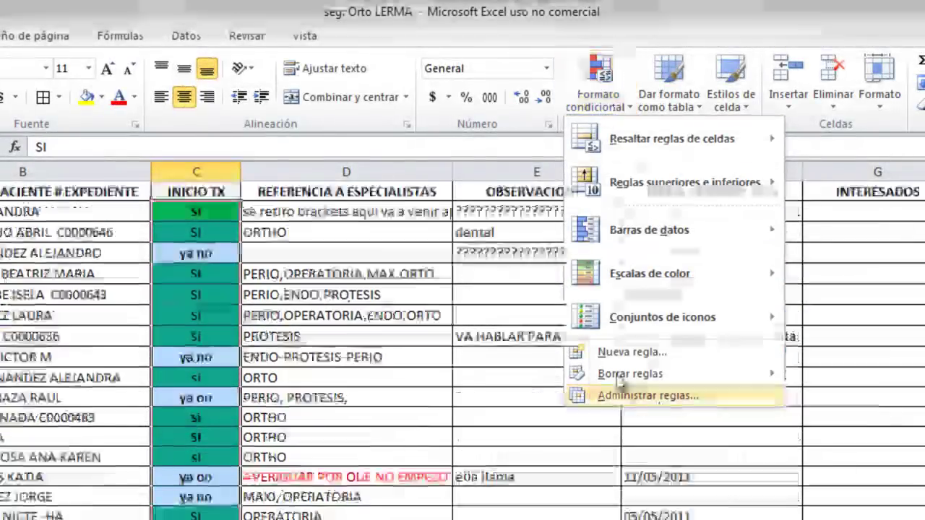
left_click(621, 395)
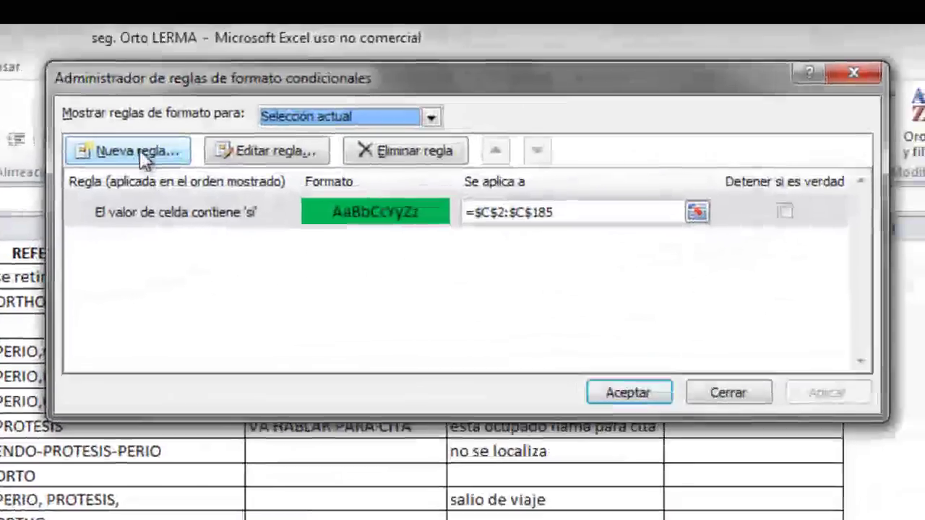
Step: Add a specific-text rule that fills INICIO TX cells containing "ya no" with yellow
left_click(309, 115)
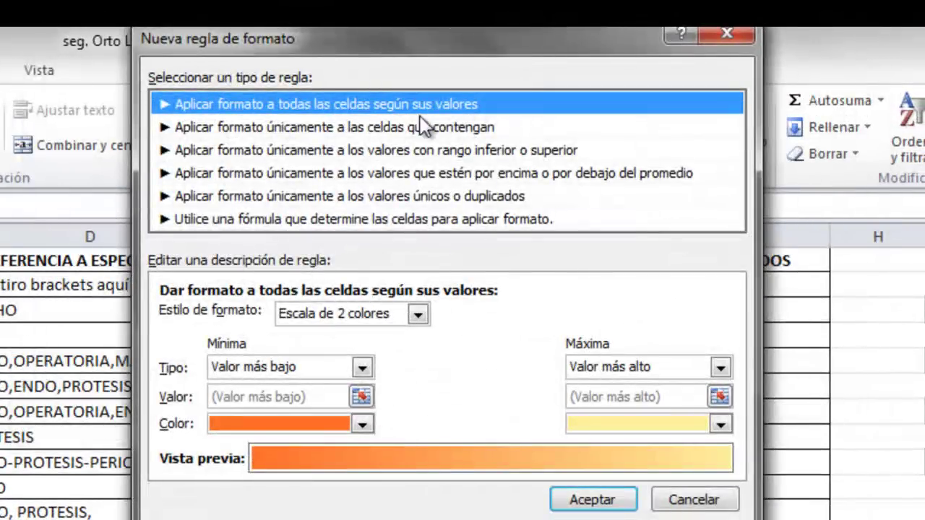
left_click(383, 128)
left_click(433, 323)
left_click(429, 319)
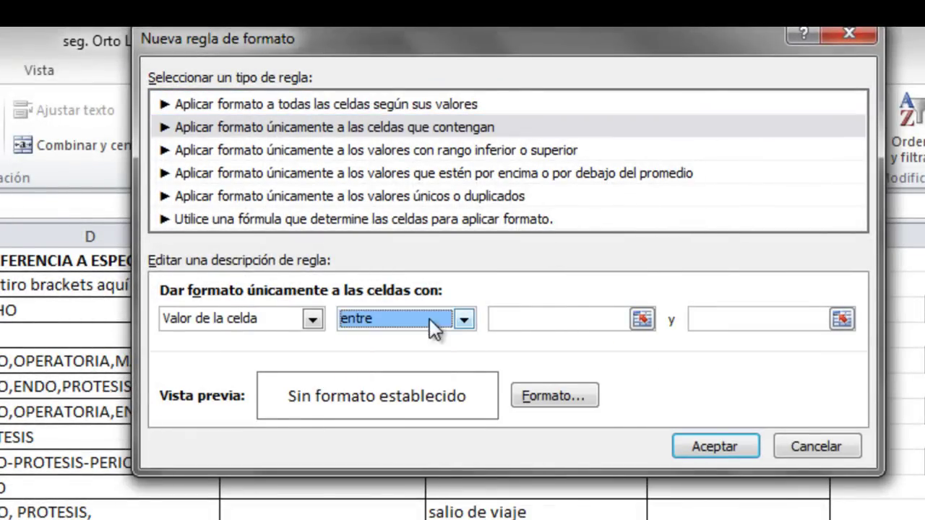
left_click(249, 325)
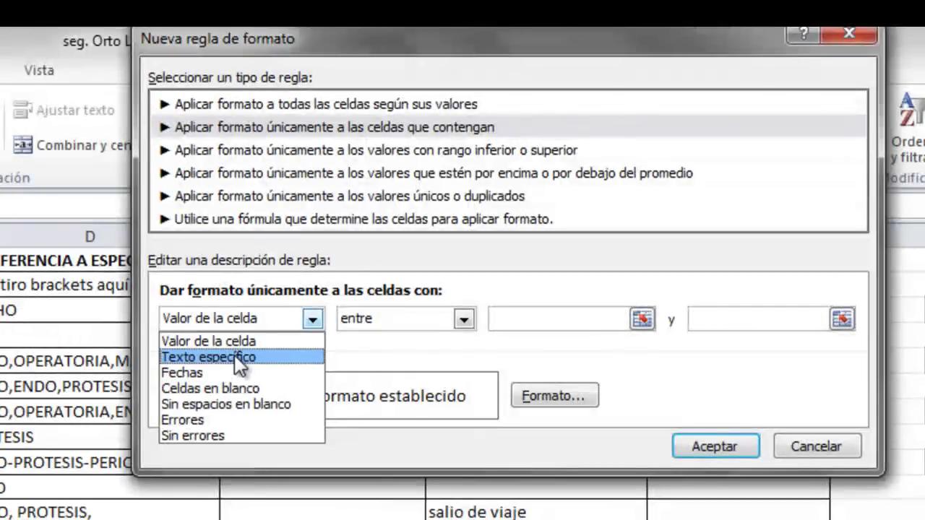
left_click(245, 357)
left_click(589, 323)
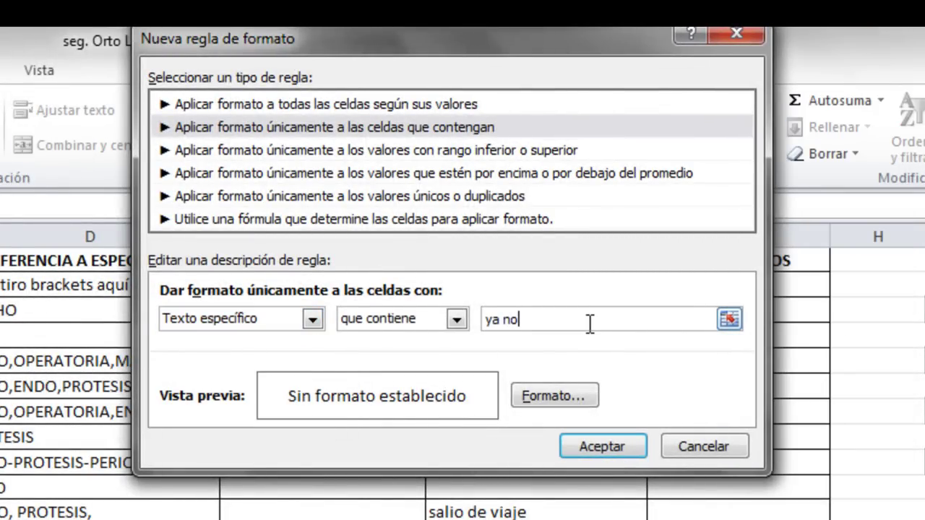
left_click(554, 396)
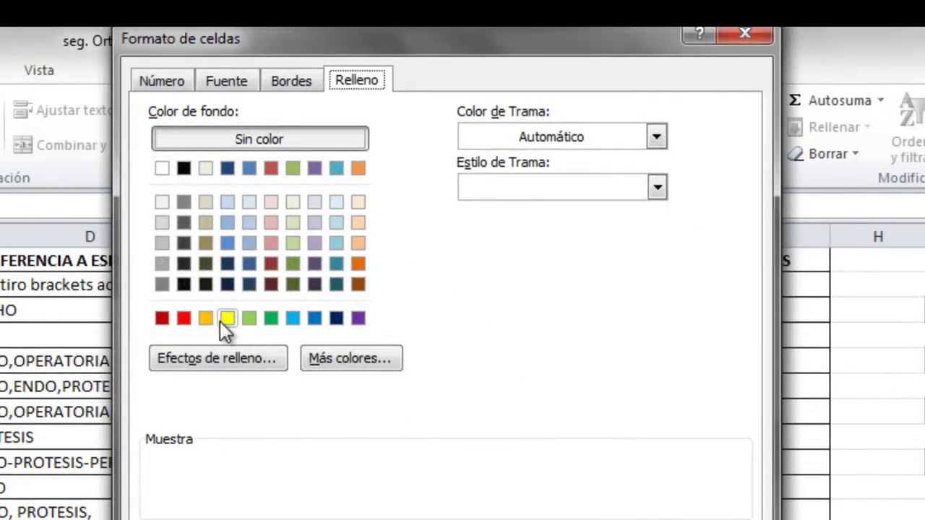
left_click(227, 318)
key("Return")
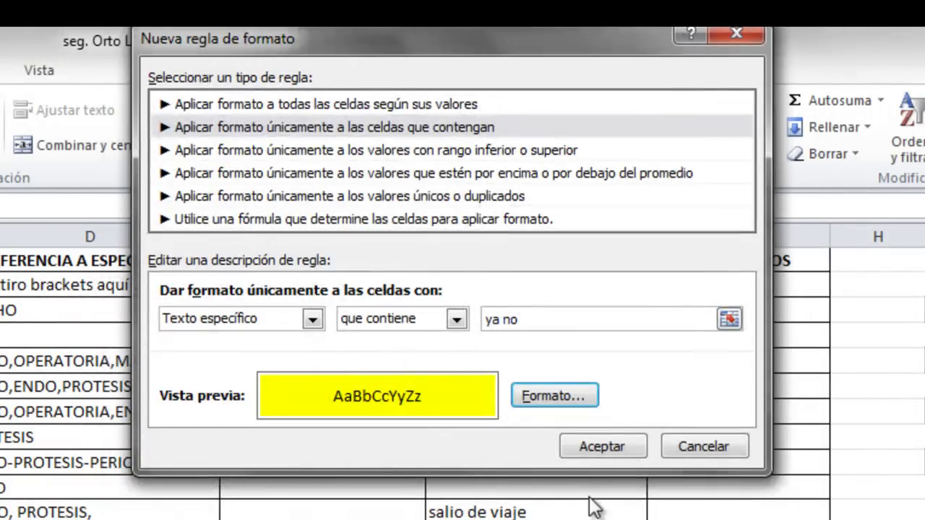
left_click(601, 447)
Step: Add a specific-text rule that fills cells containing "no" with red, and apply the rules to the column
left_click(142, 153)
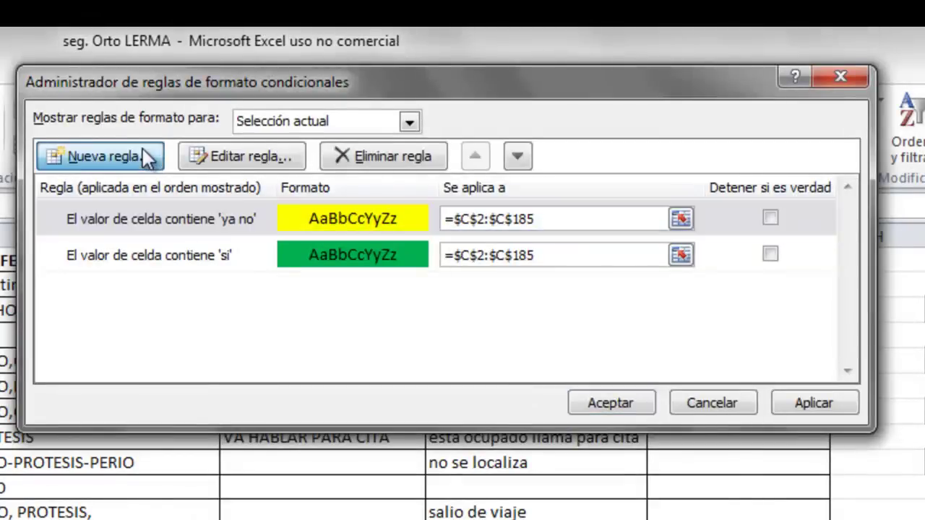
left_click(375, 127)
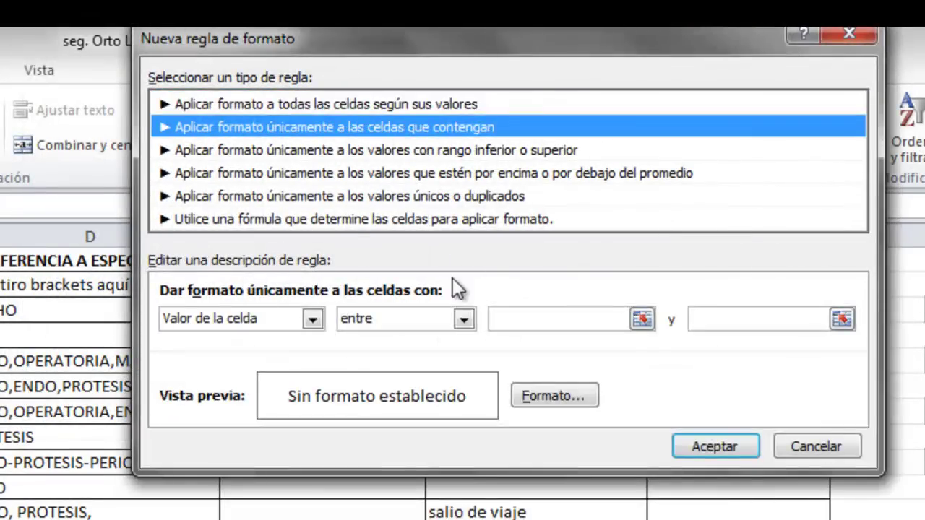
left_click(310, 321)
left_click(286, 355)
left_click(519, 325)
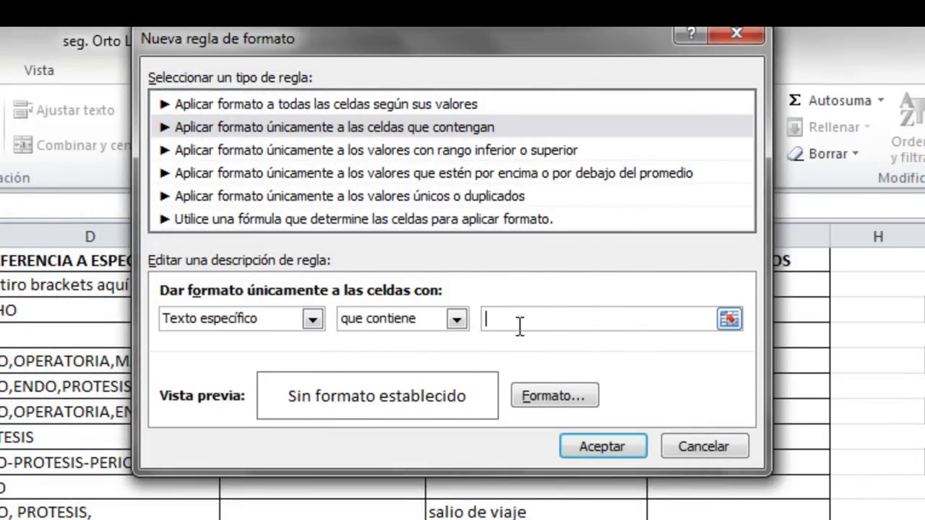
left_click(542, 396)
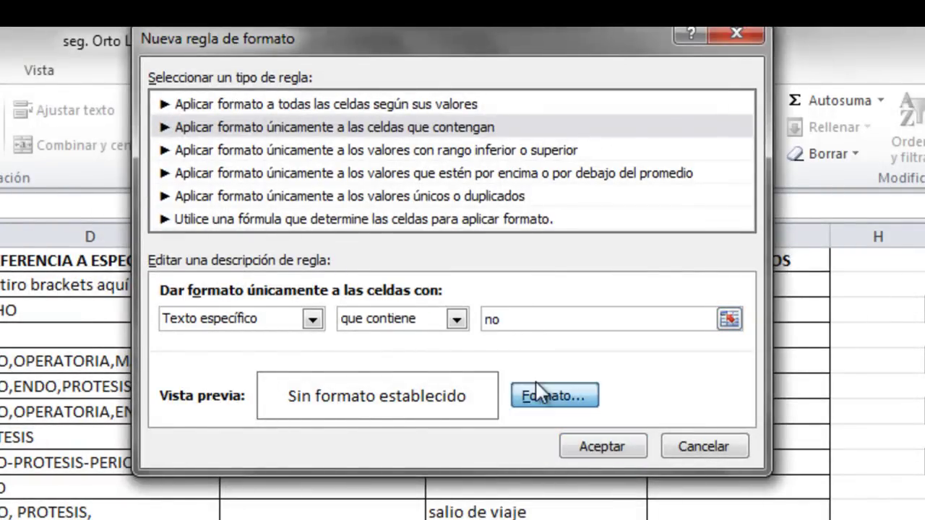
left_click(185, 319)
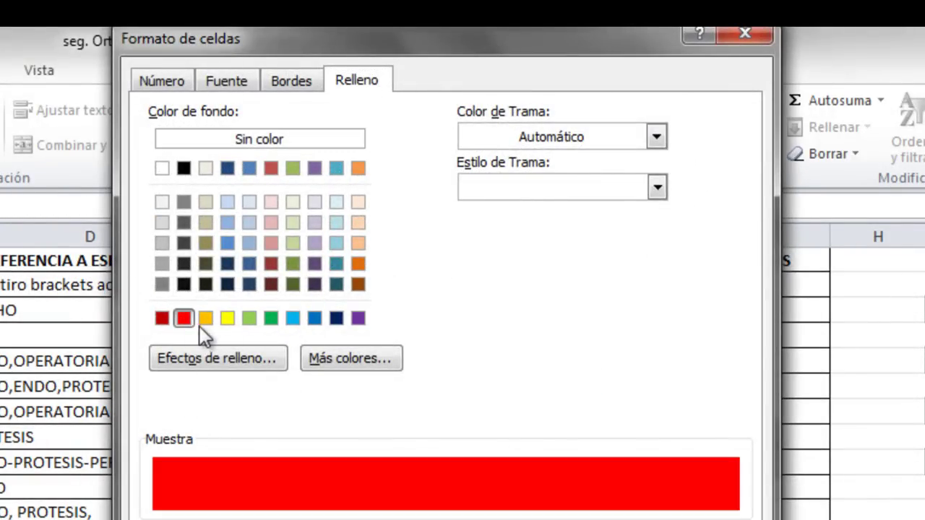
key("Return")
left_click(603, 451)
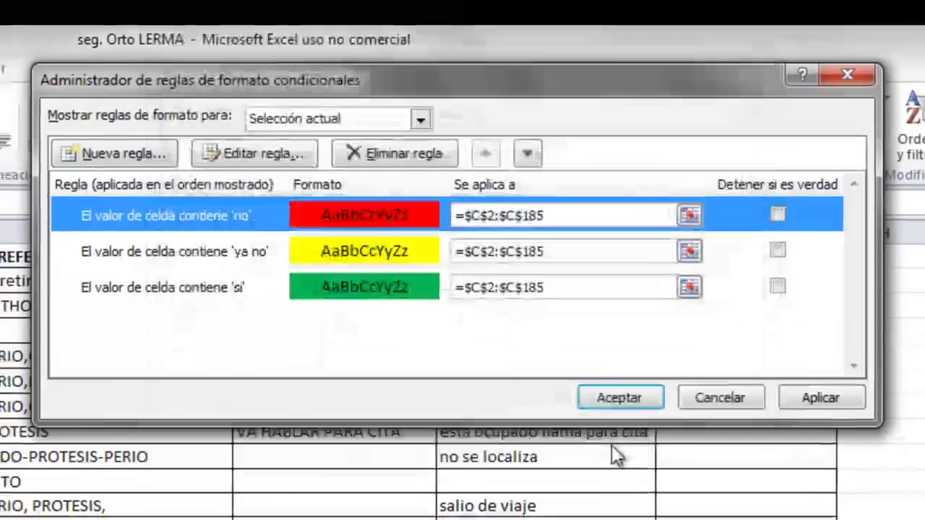
left_click(749, 329)
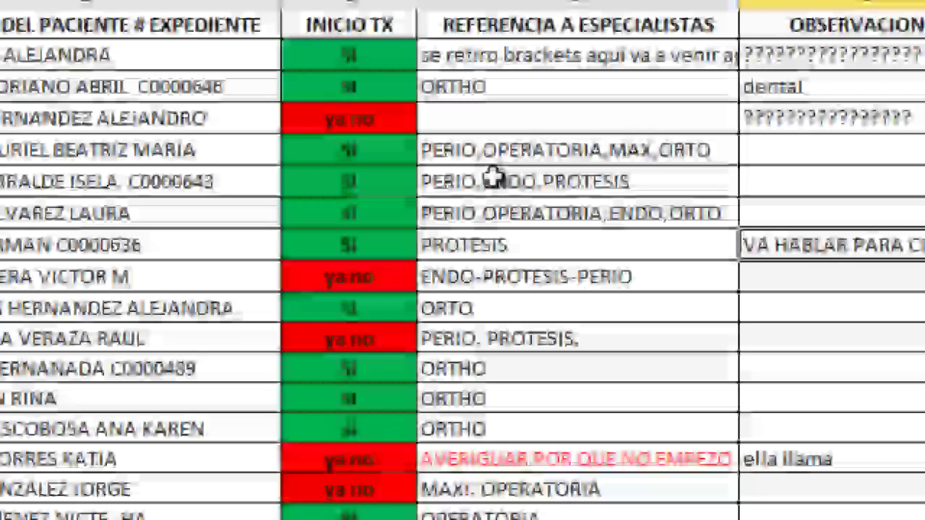
Step: Examine the fill colors of the "SI", "YA NO" and "NO" entries down the INICIO TX column and return to its start
scroll(491, 177, "up", 6)
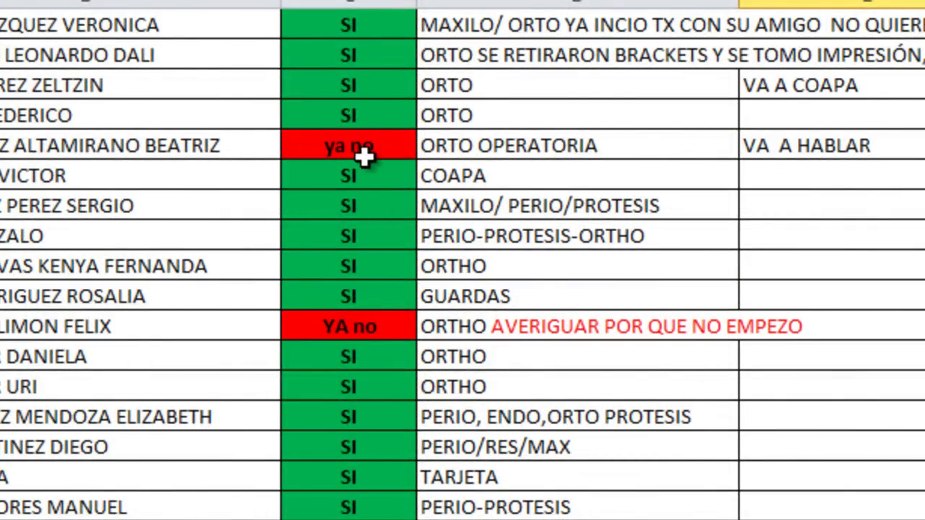
scroll(354, 172, "down", 3)
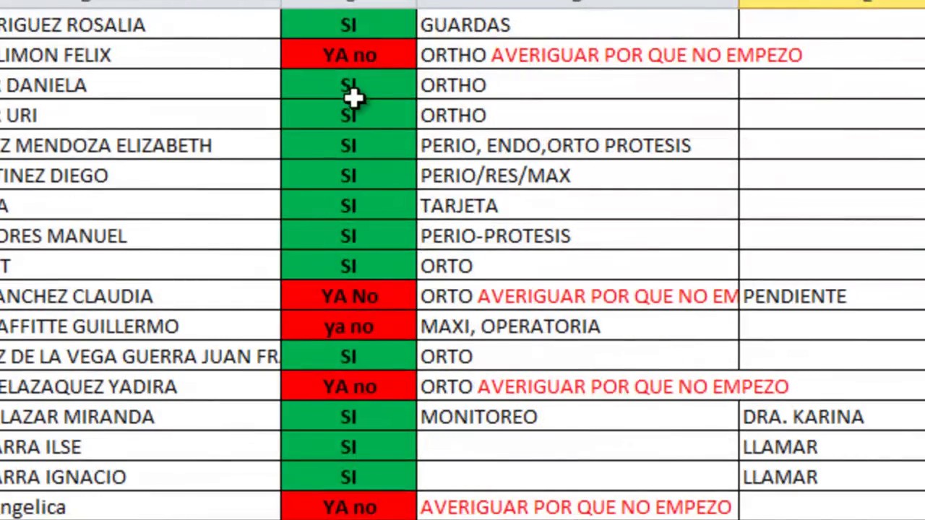
scroll(462, 166, "down", 1)
scroll(484, 195, "down", 15)
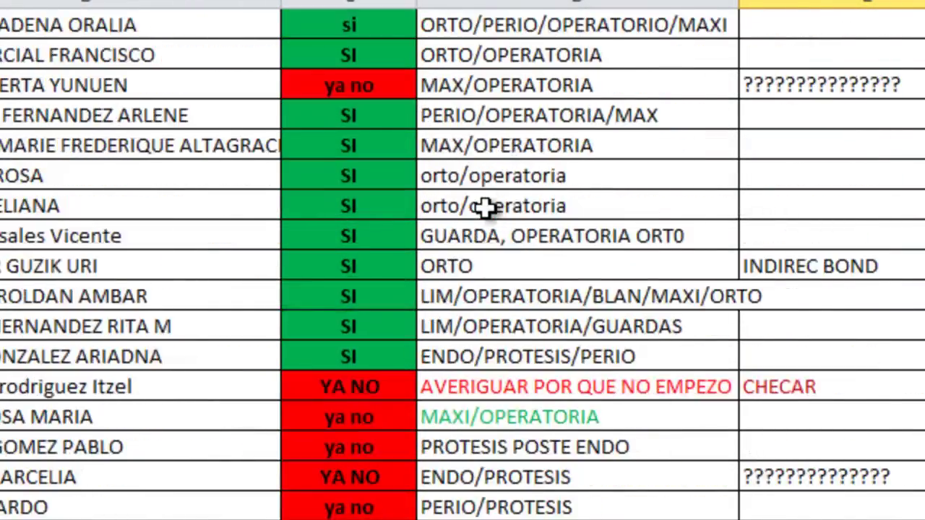
scroll(365, 238, "down", 15)
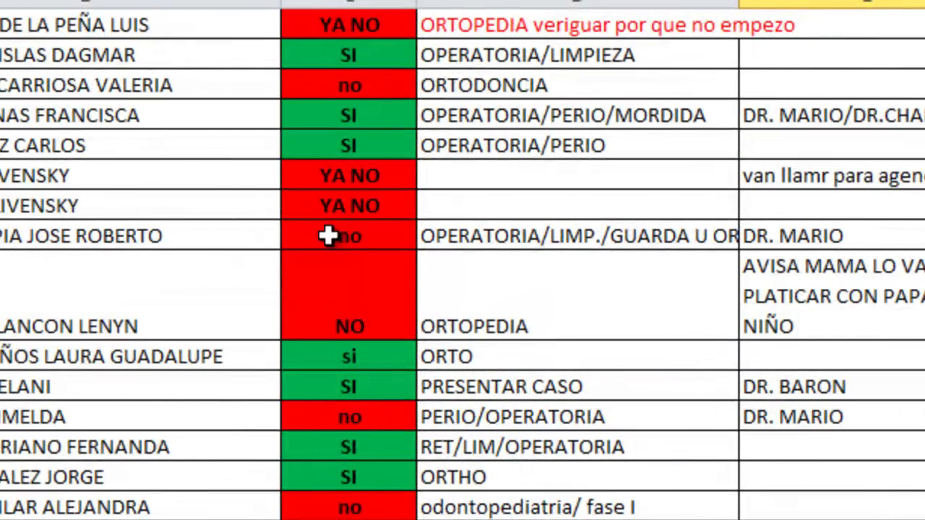
scroll(413, 296, "up", 10)
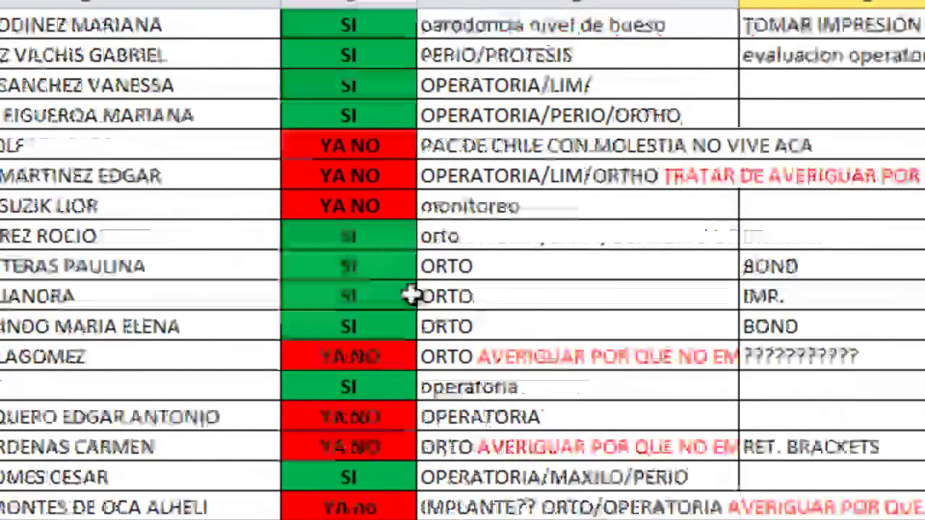
scroll(413, 296, "up", 10)
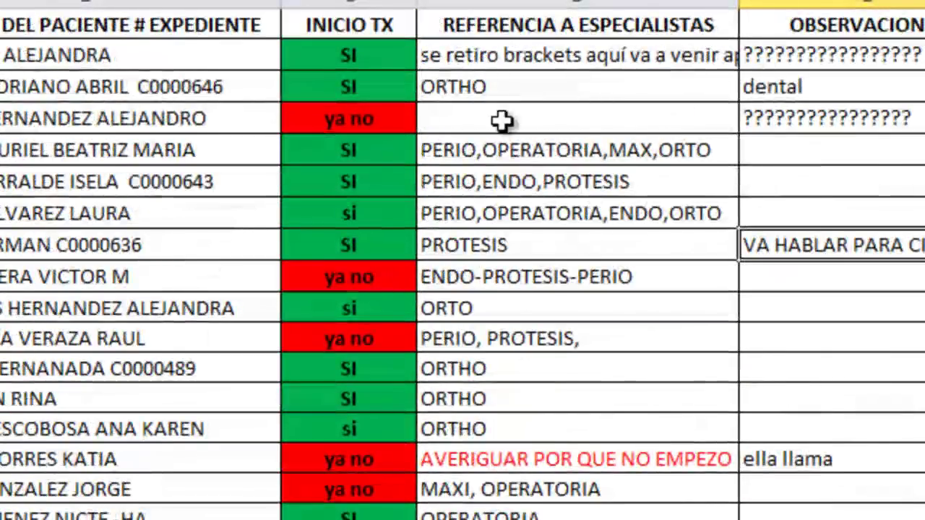
Step: Select the INICIO TX entries from C2 down again and reopen their conditional formatting rules for management
left_click(380, 50)
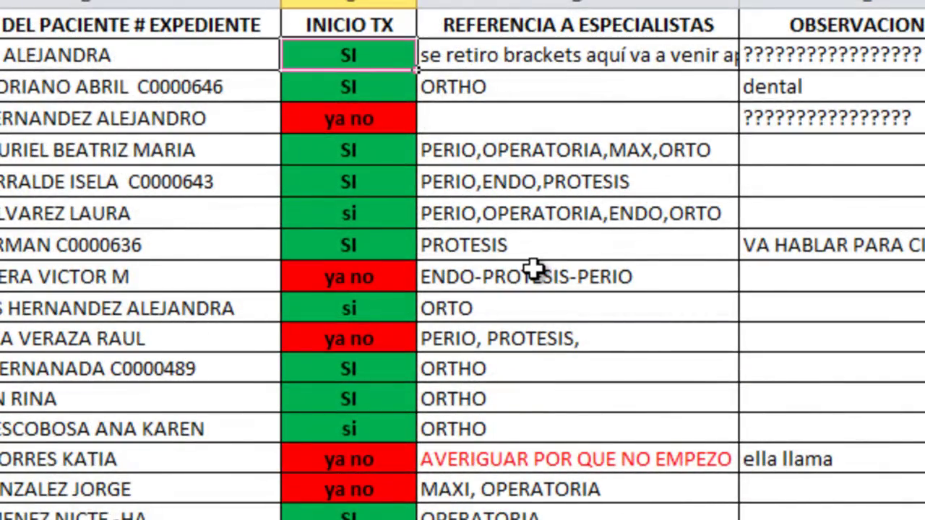
key("ctrl+shift+Down")
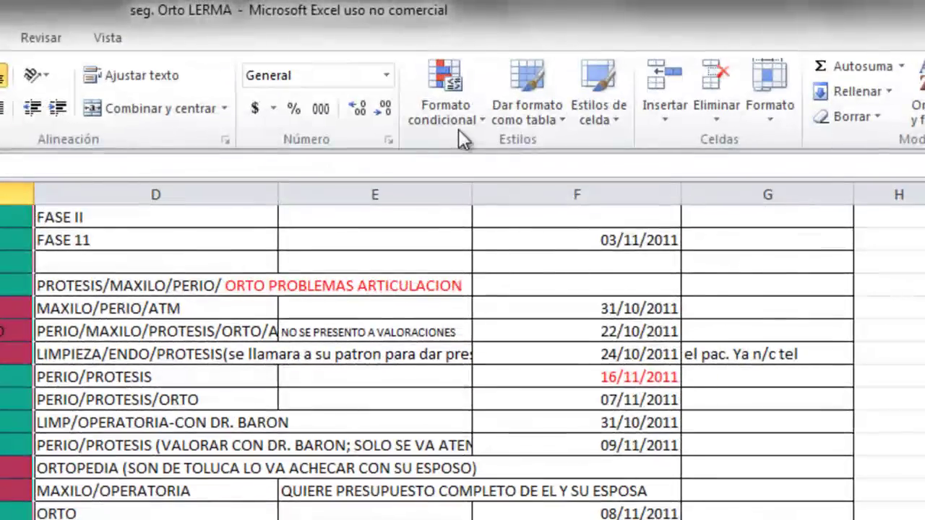
left_click(475, 97)
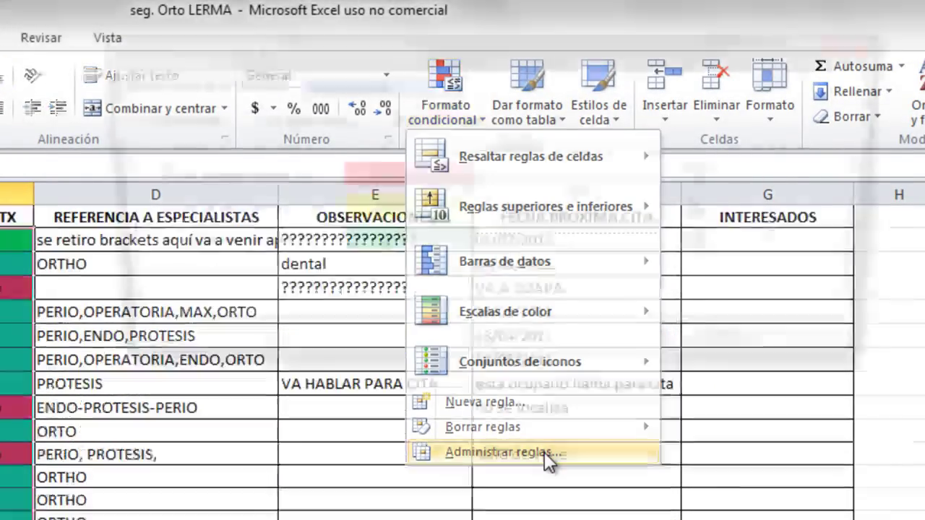
left_click(544, 452)
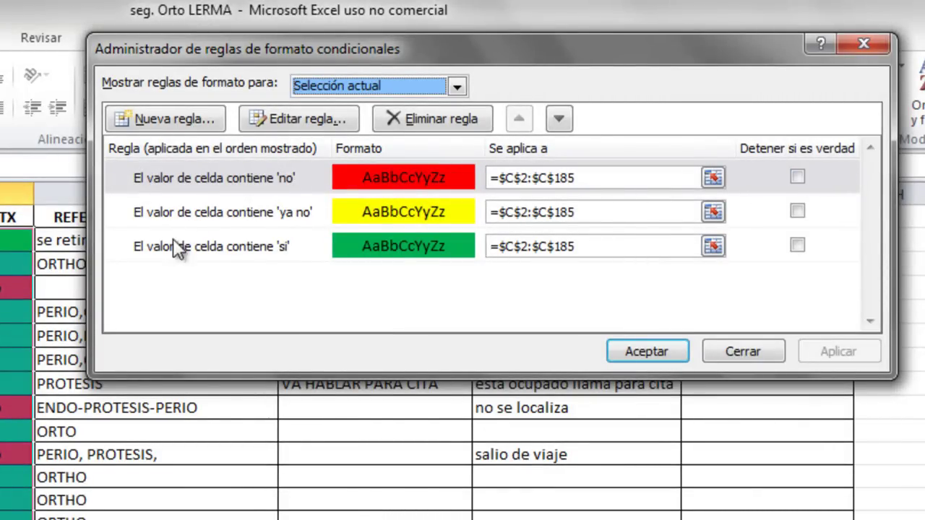
Step: Move the "ya no" rule above the "no" rule, make it stop if true, and apply the reordered rules to the column
left_click(797, 177)
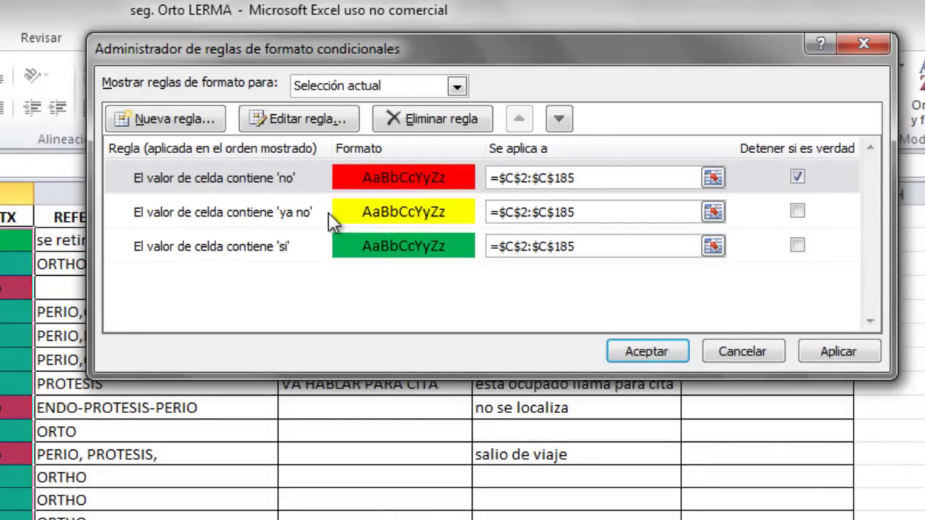
left_click(799, 176)
left_click(271, 247)
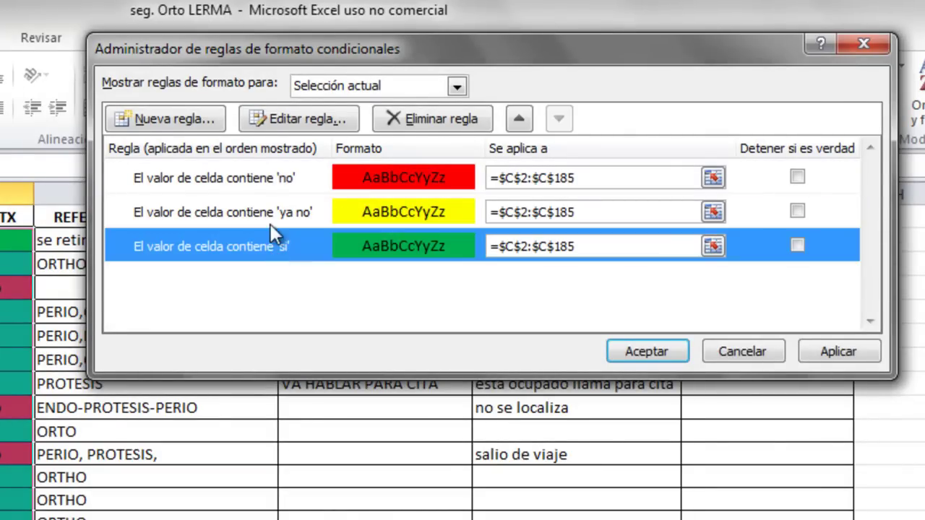
left_click(304, 179)
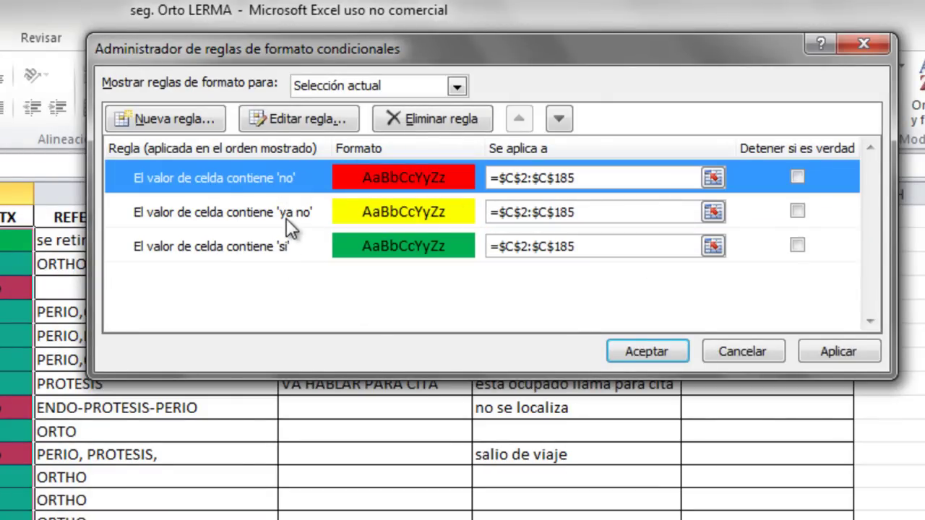
left_click(325, 214)
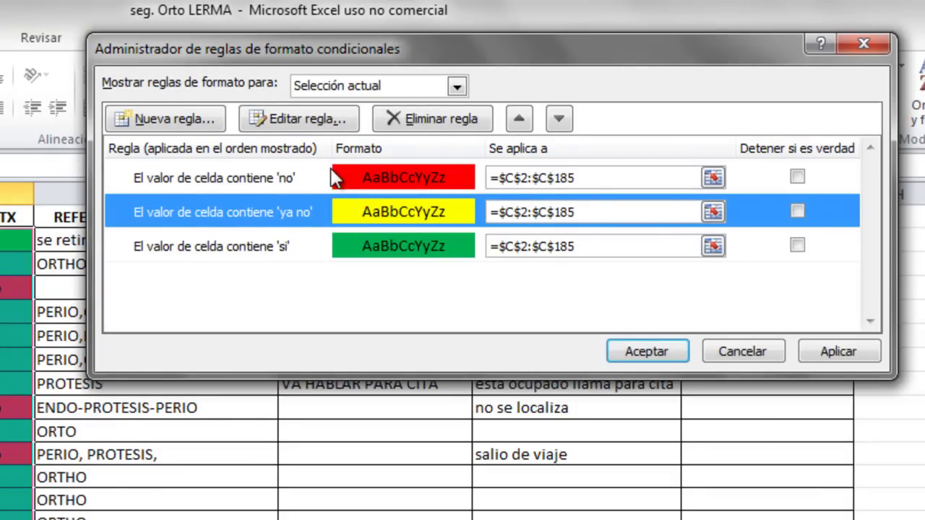
left_click(528, 121)
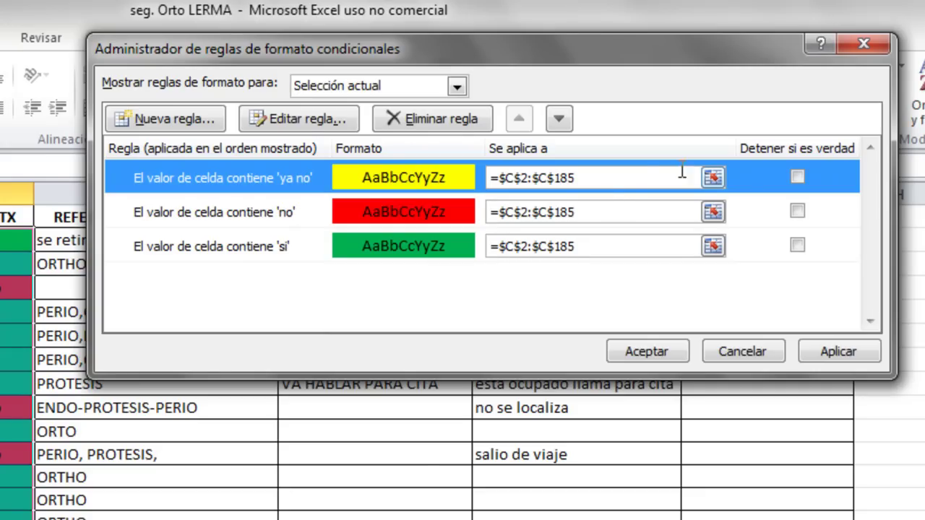
left_click(797, 177)
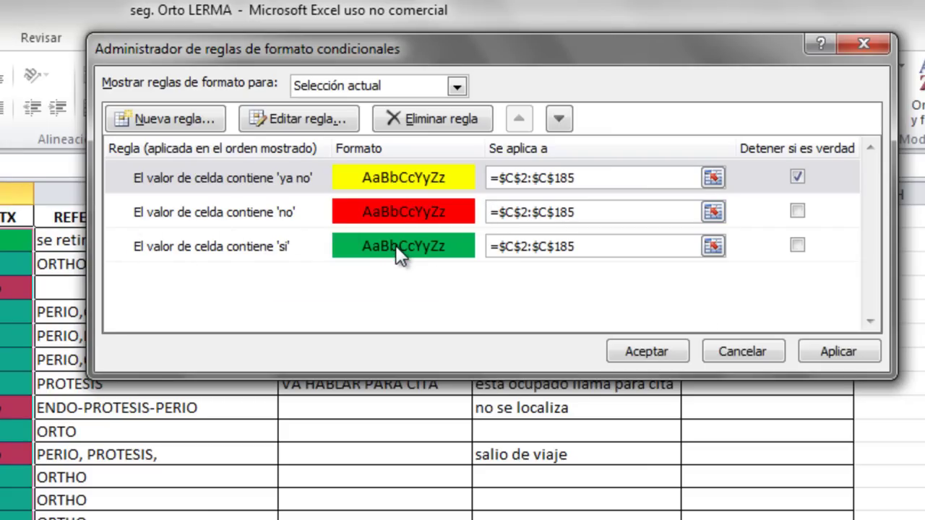
left_click(648, 350)
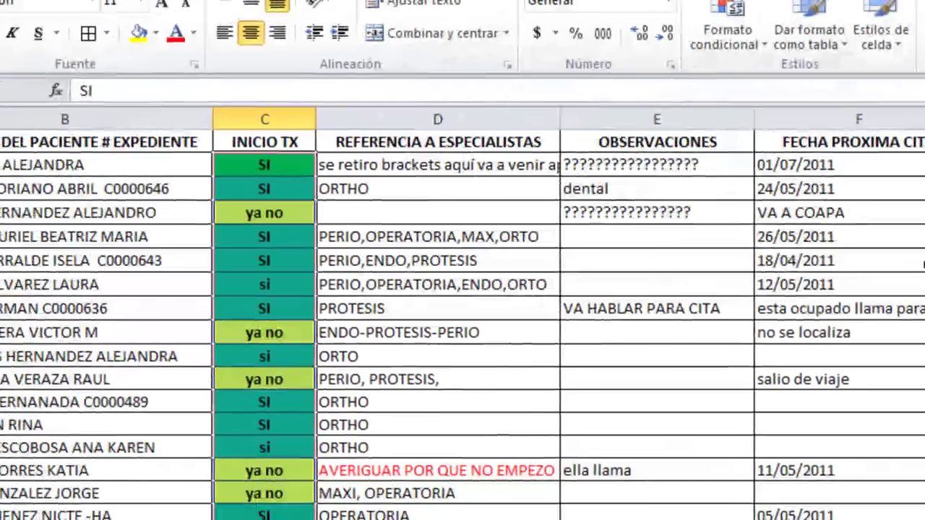
left_click(542, 347)
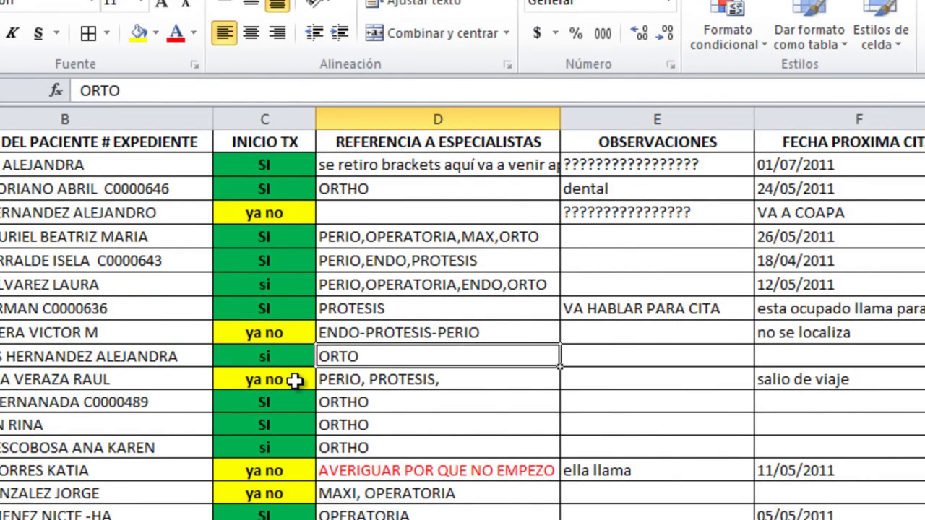
Step: Examine the fill colors of the "SI", "YA NO" and "no" entries down the INICIO TX column
scroll(295, 381, "down", 15)
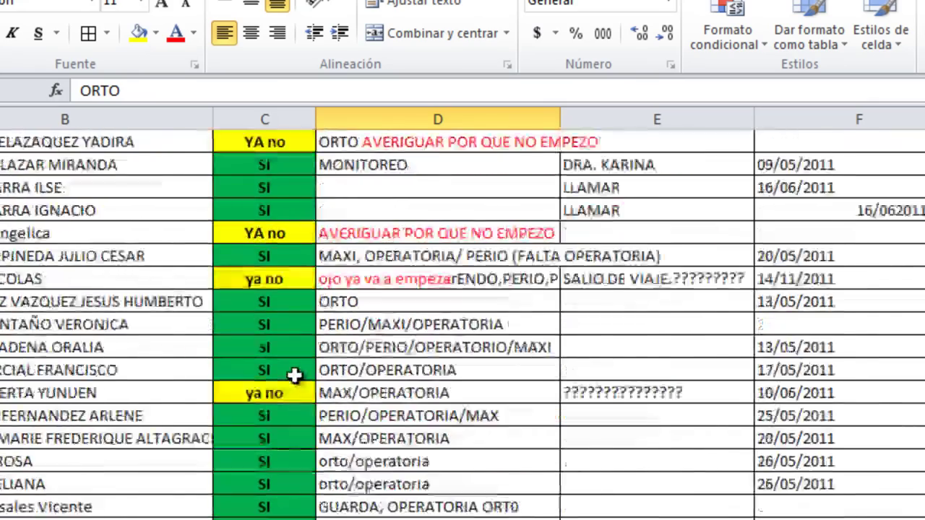
scroll(295, 375, "down", 20)
scroll(298, 356, "up", 2)
left_click(285, 516)
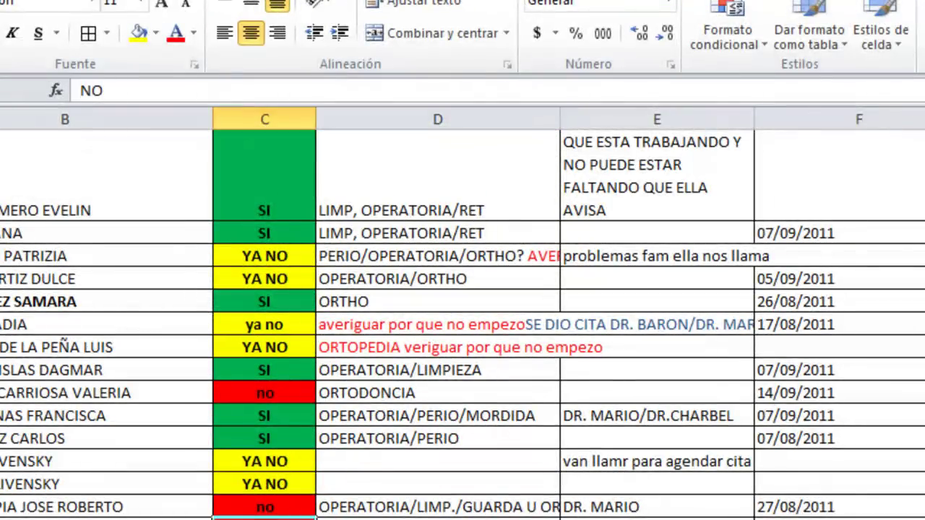
left_click(295, 393)
left_click(294, 370)
left_click(292, 190)
left_click(295, 230)
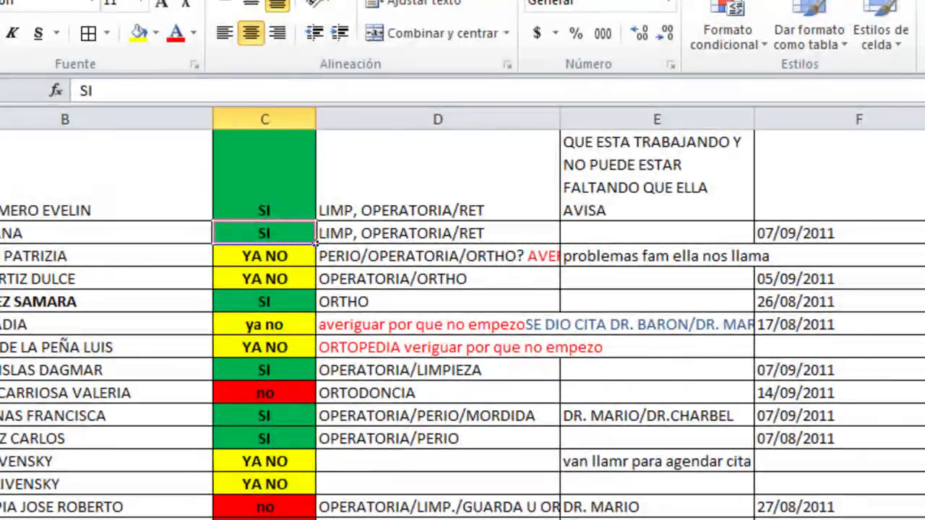
Step: Inspect the blank INICIO TX cells below the last patient entry and return to the start of the list
scroll(877, 345, "down", 15)
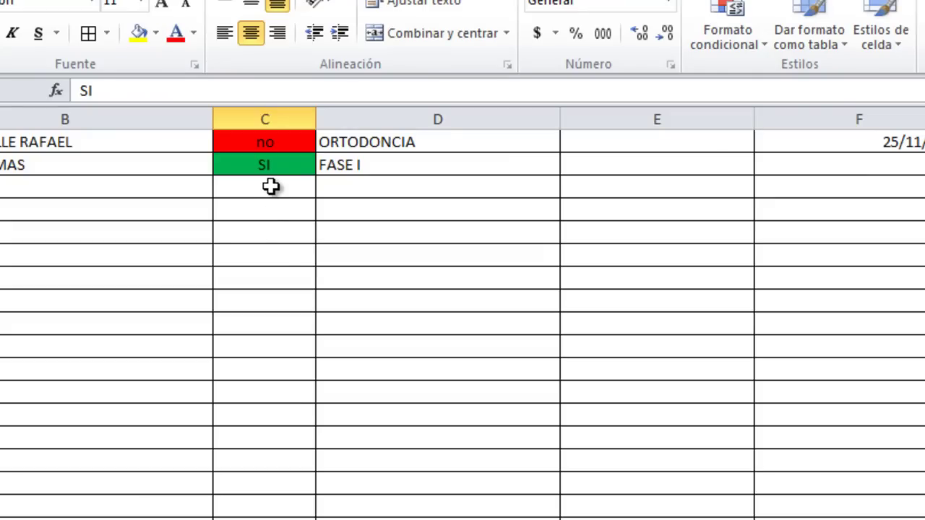
left_click_drag(265, 189, 289, 518)
scroll(285, 513, "down", 5)
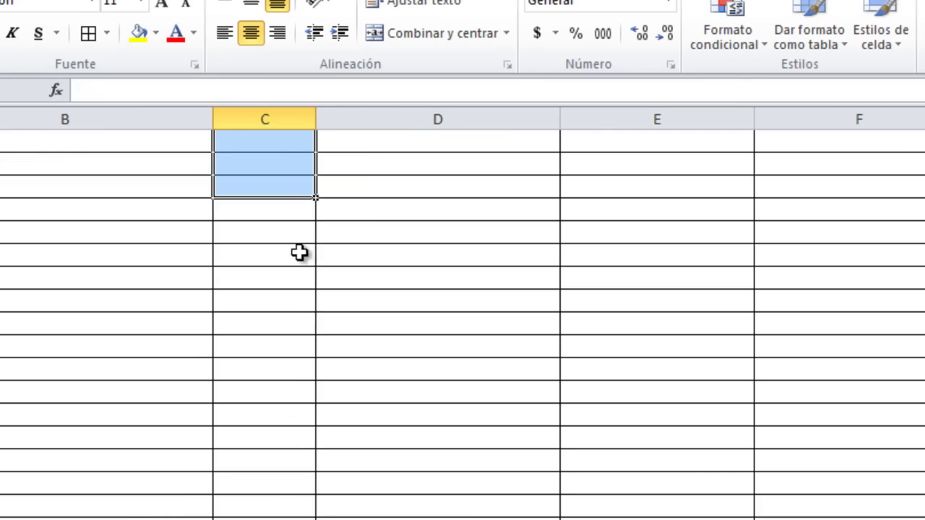
scroll(294, 320, "up", 7)
scroll(293, 315, "up", 20)
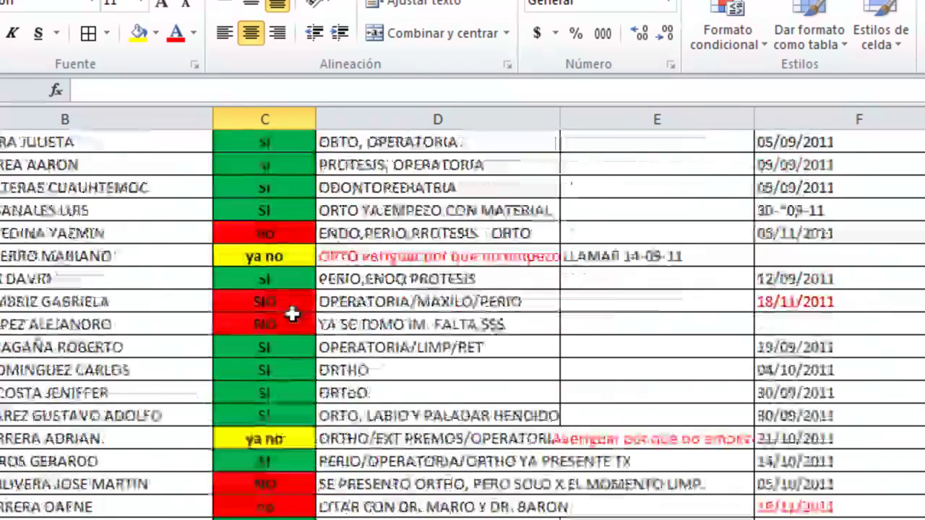
scroll(298, 302, "up", 1)
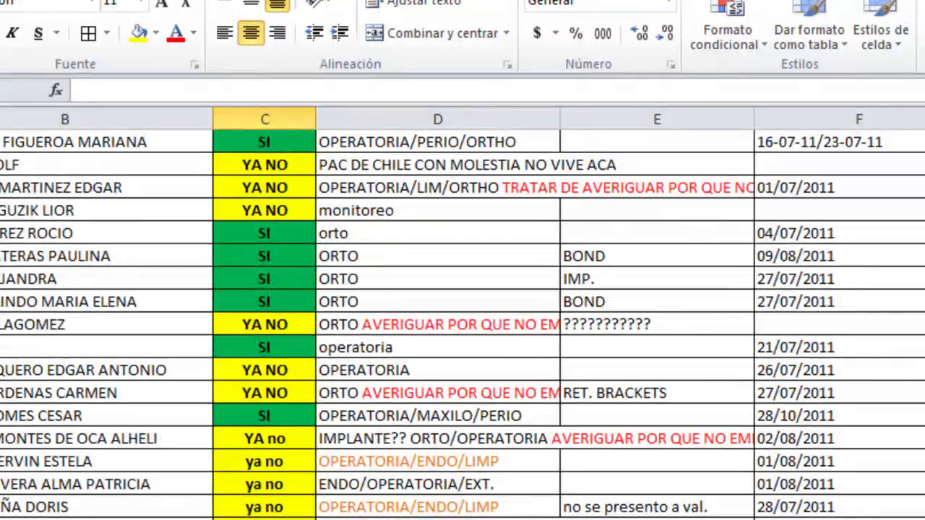
scroll(297, 302, "up", 10)
scroll(506, 239, "up", 3)
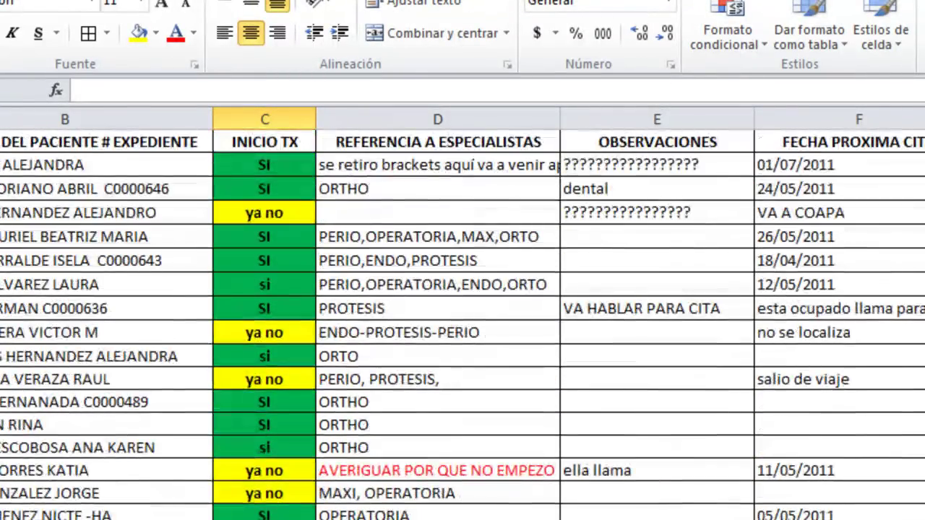
left_click(341, 257)
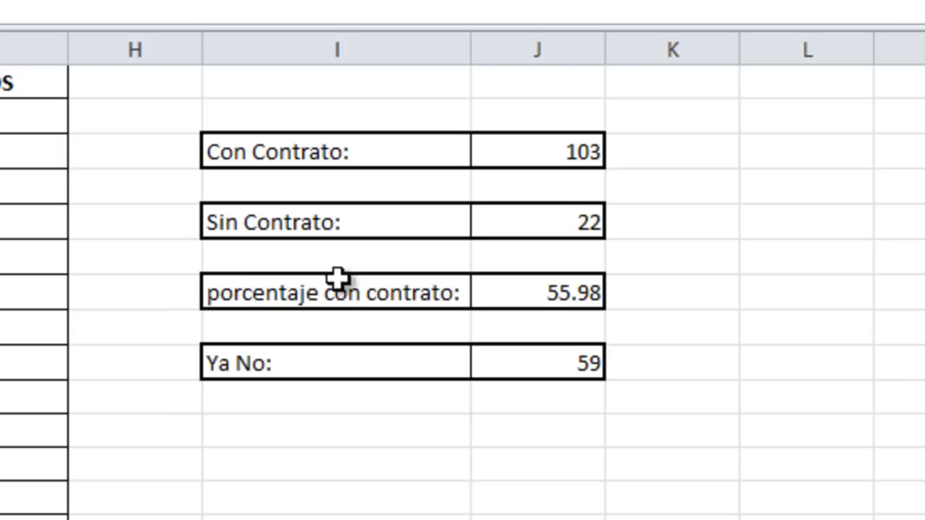
left_click(580, 293)
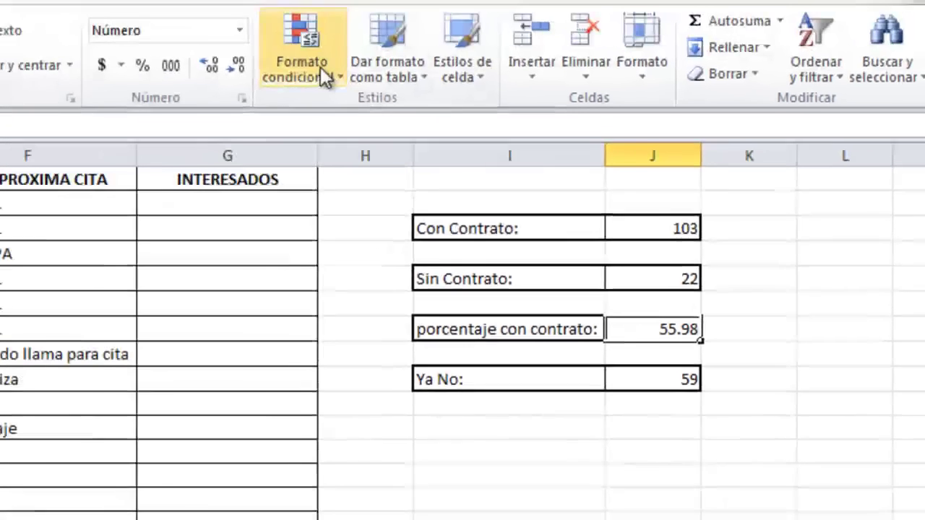
left_click(325, 76)
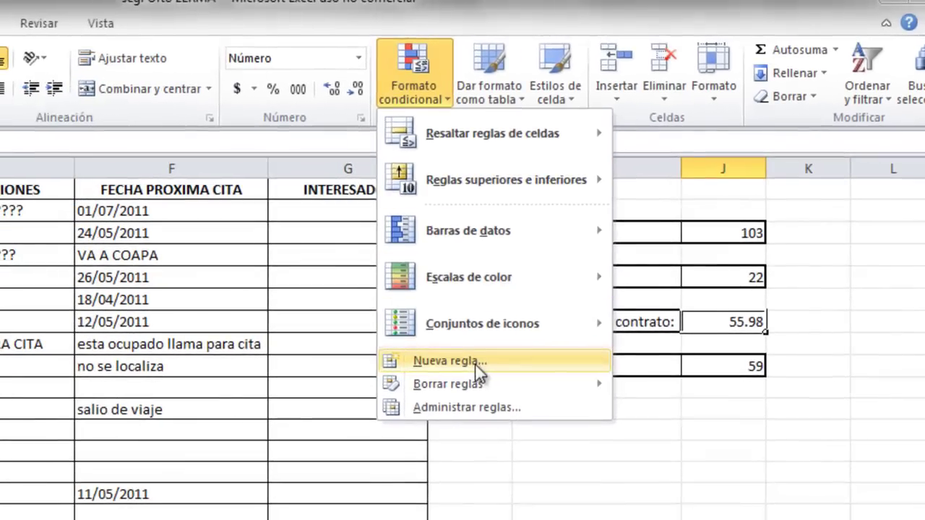
left_click(448, 360)
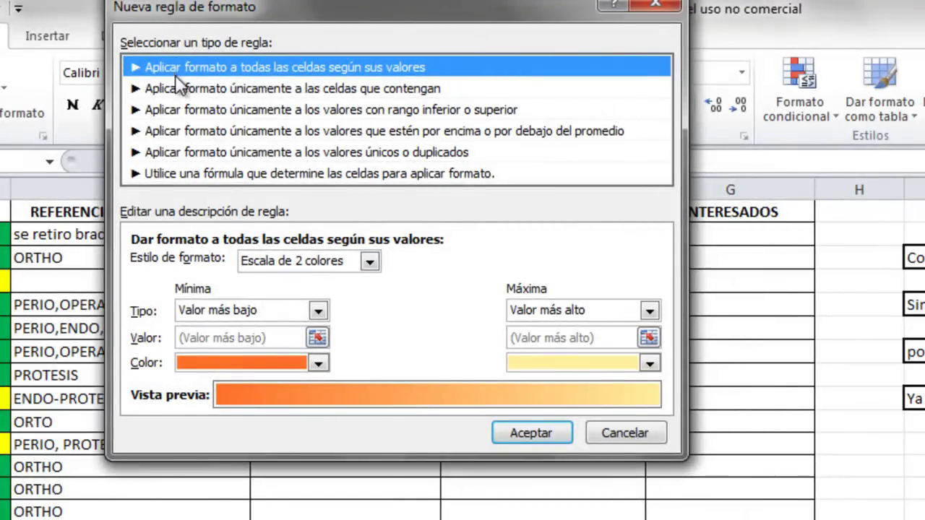
left_click(369, 261)
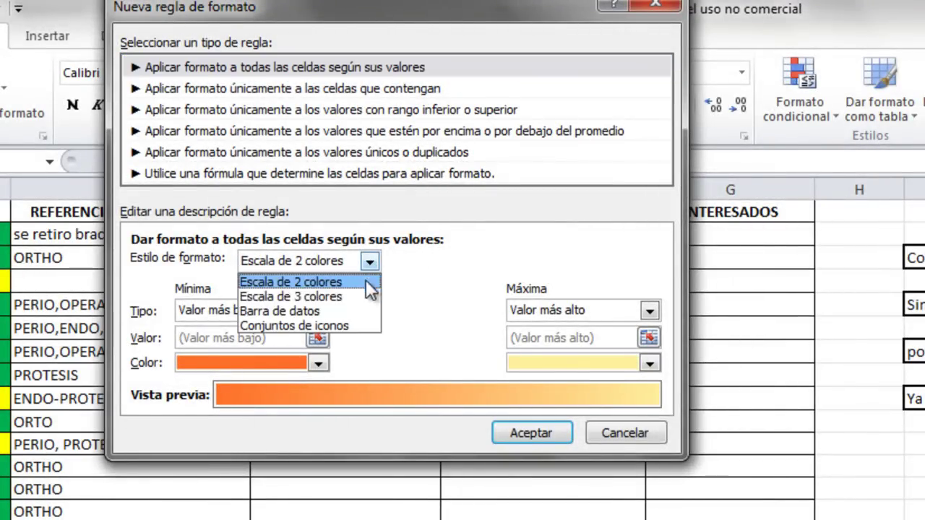
left_click(342, 325)
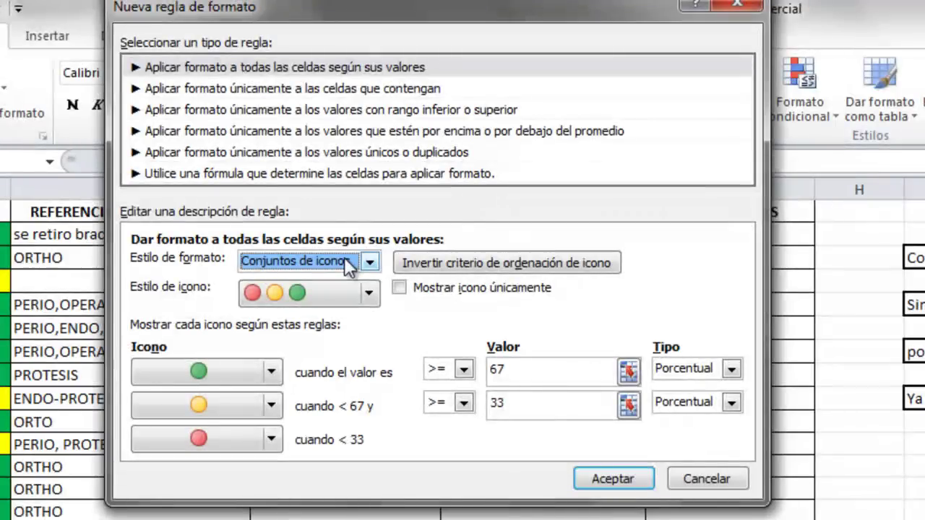
left_click(369, 292)
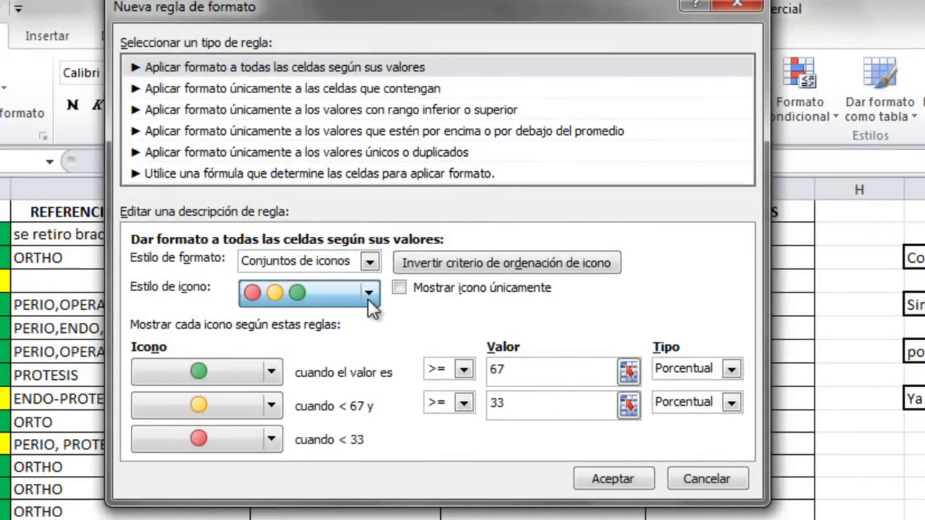
scroll(373, 361, "up", 1)
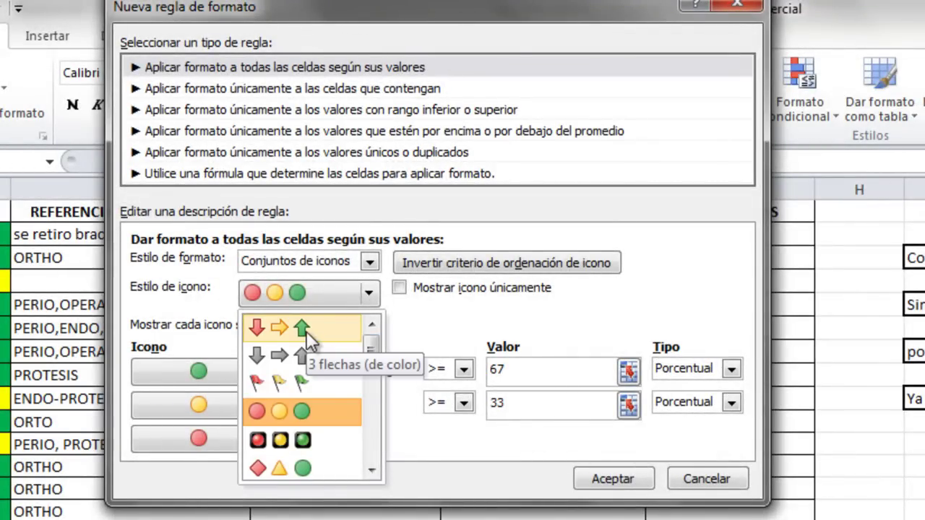
left_click(307, 443)
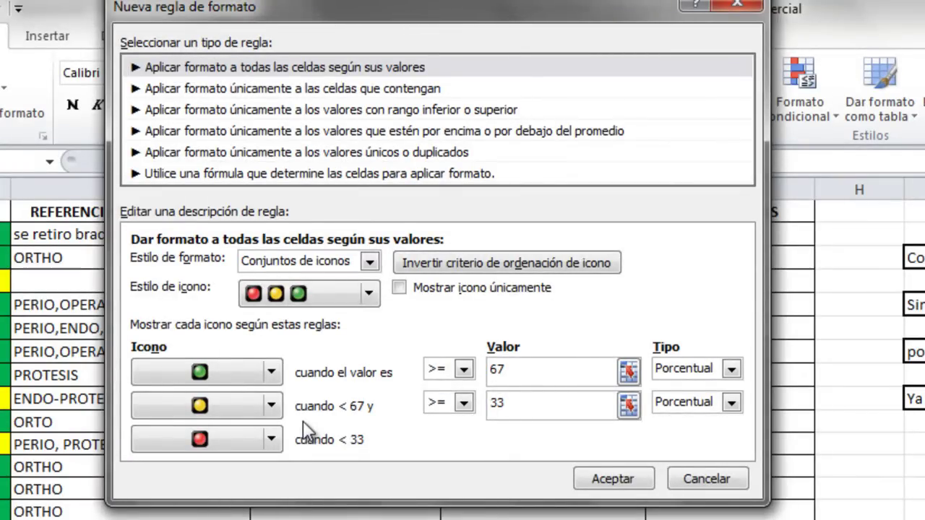
left_click(732, 368)
left_click(672, 389)
left_click(732, 402)
left_click(715, 422)
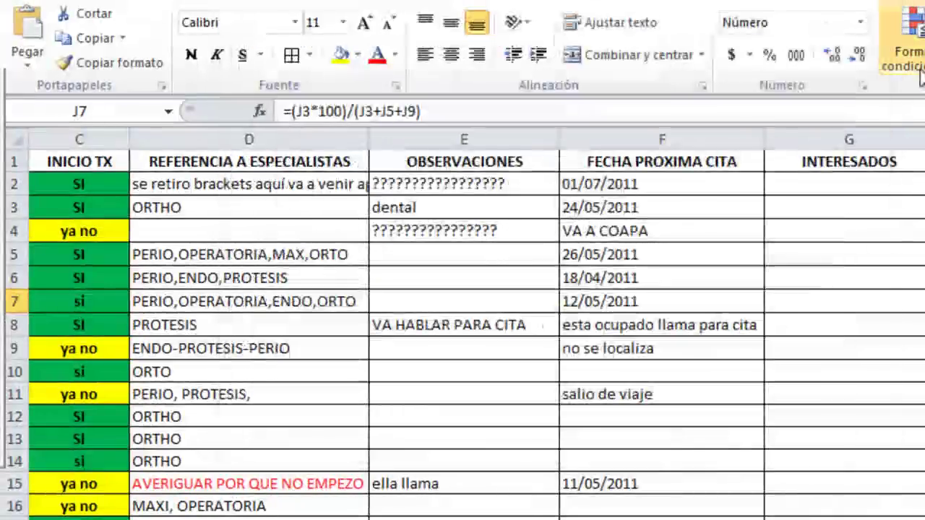
Step: Change the INICIO TX entry in C5 to "no"
left_click(114, 185)
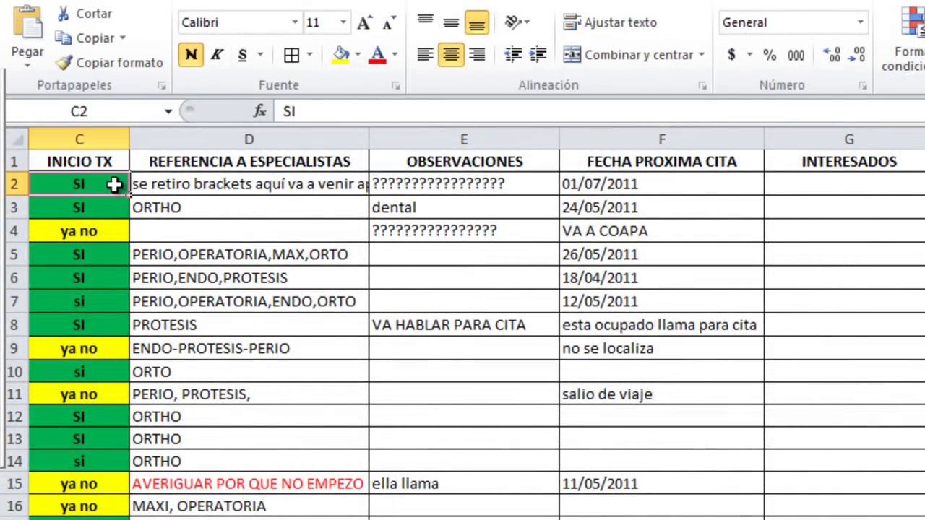
left_click(120, 257)
type("n")
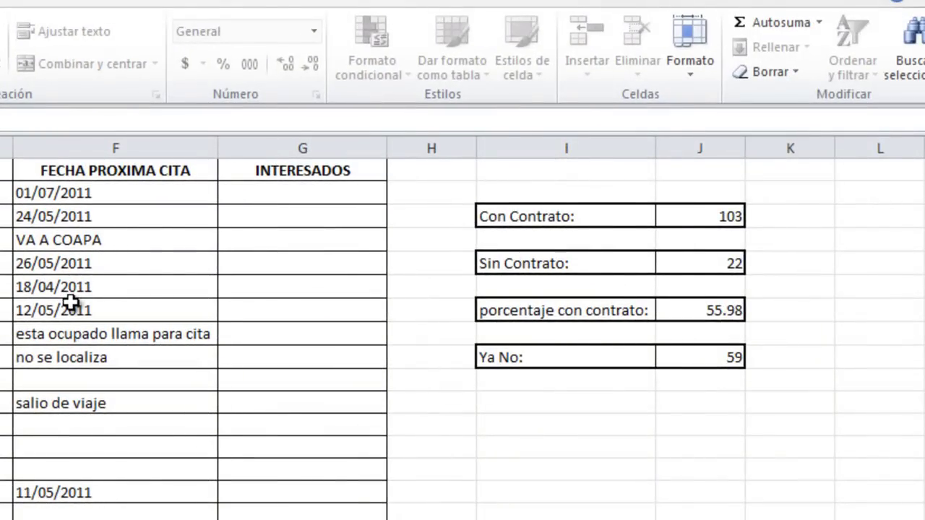
left_click(70, 303)
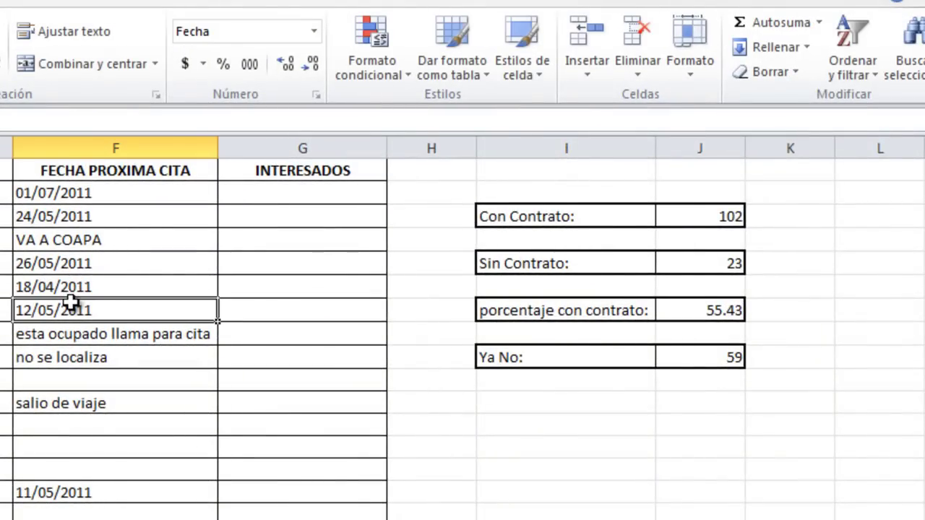
Step: Start a new conditional formatting rule for the "porcentaje con contrato" value in J7, using the icon sets format style
left_click(715, 321)
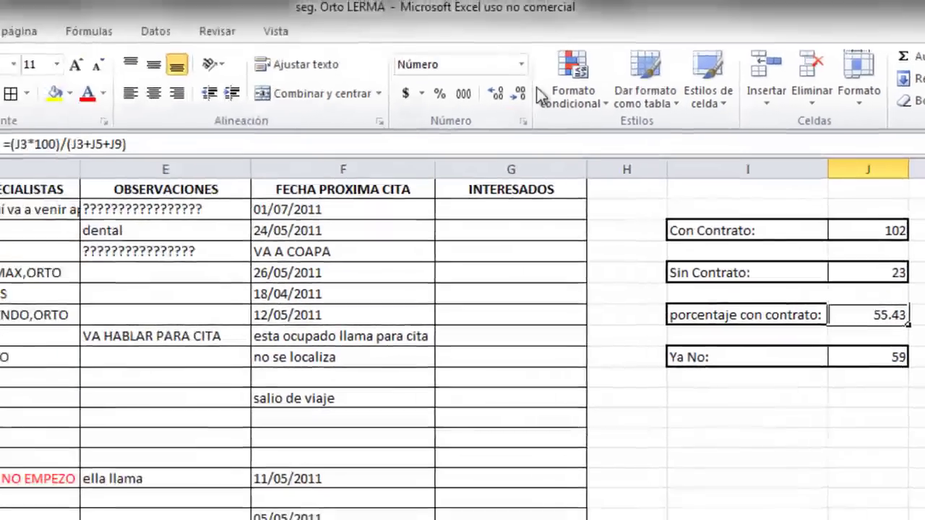
left_click(372, 69)
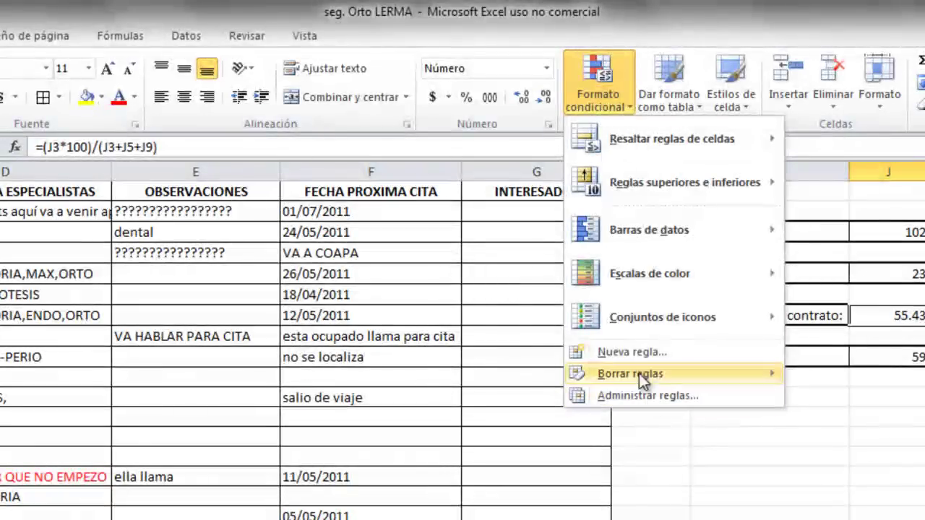
left_click(637, 352)
left_click(253, 255)
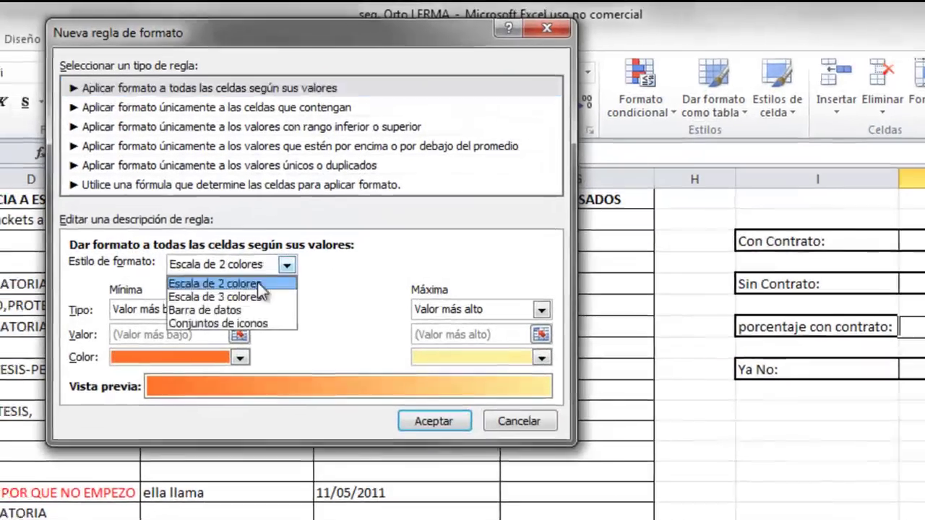
left_click(181, 306)
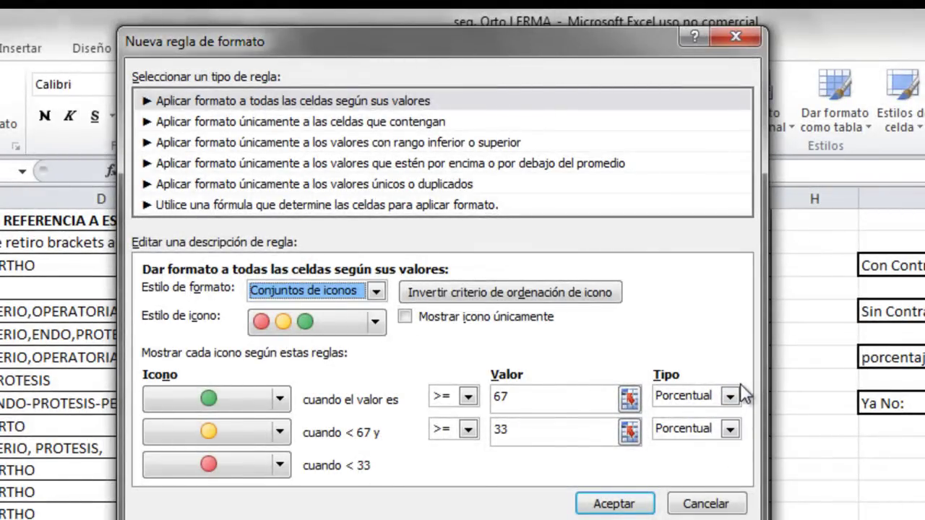
Step: Set both icon thresholds to the Número type and choose the three black-framed traffic lights as the icon style
left_click(730, 396)
left_click(679, 414)
left_click(730, 430)
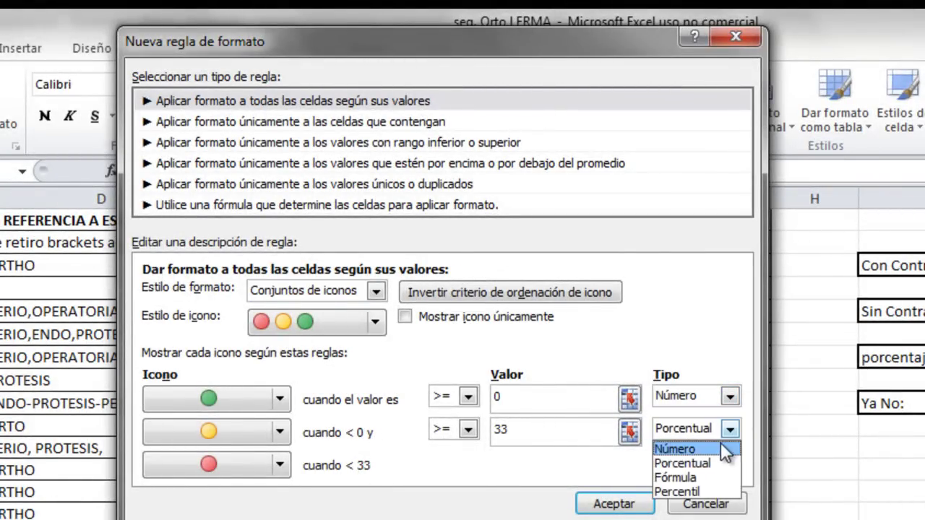
left_click(724, 449)
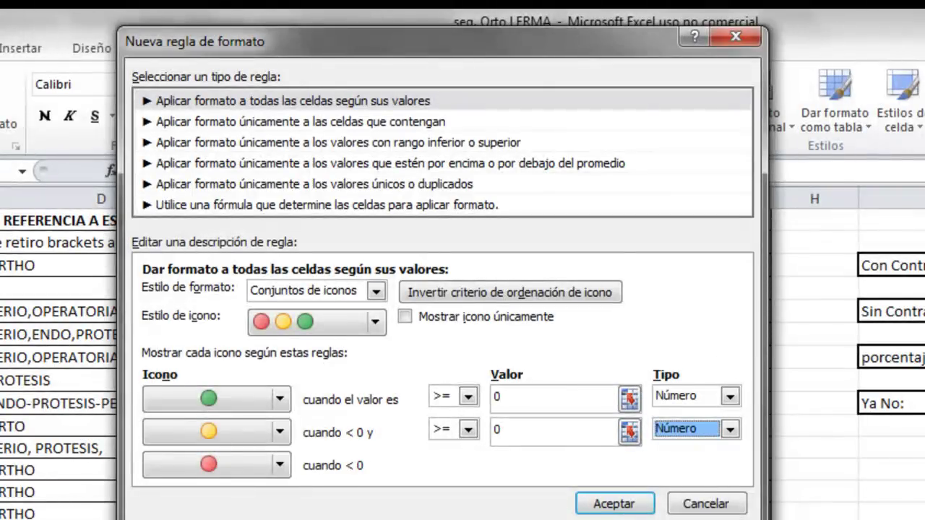
left_click(348, 331)
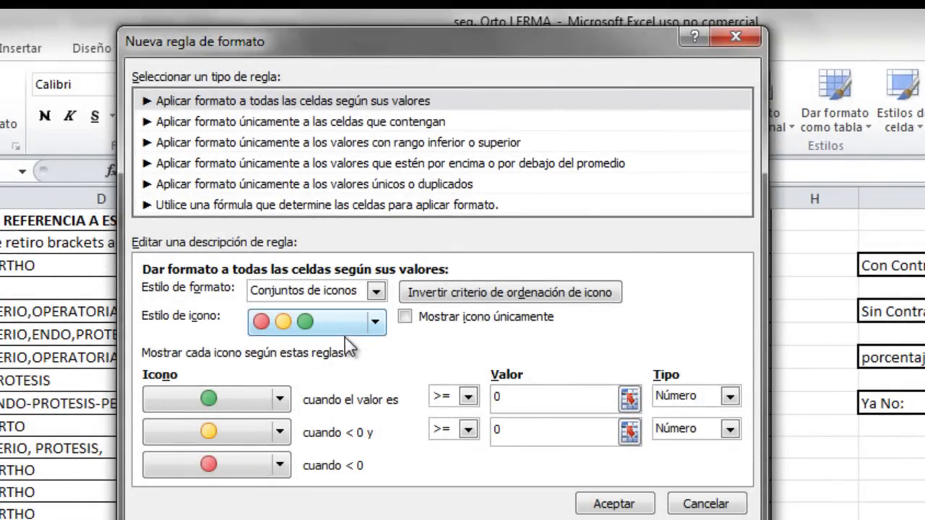
left_click(384, 326)
left_click(343, 376)
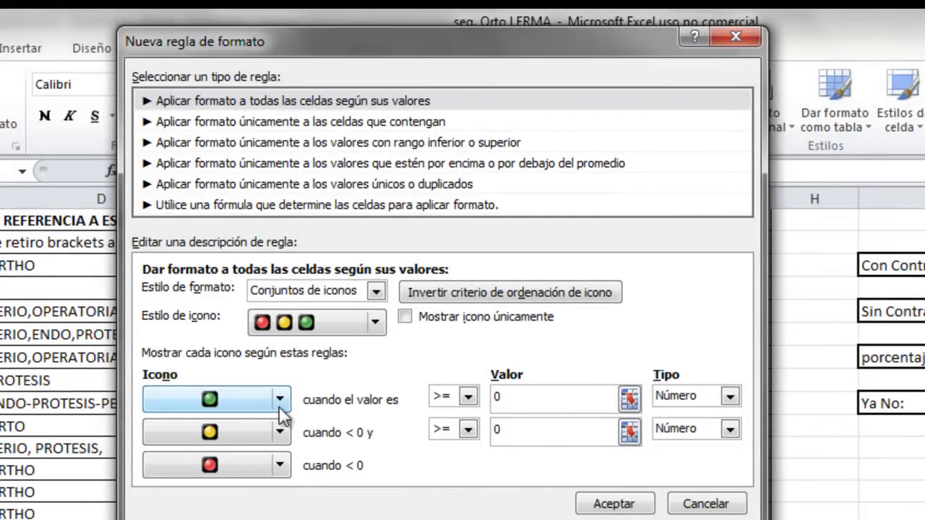
Step: Set the green icon to values >= 80 and the yellow icon to values >= 50, and apply the rule to J7
left_click(500, 397)
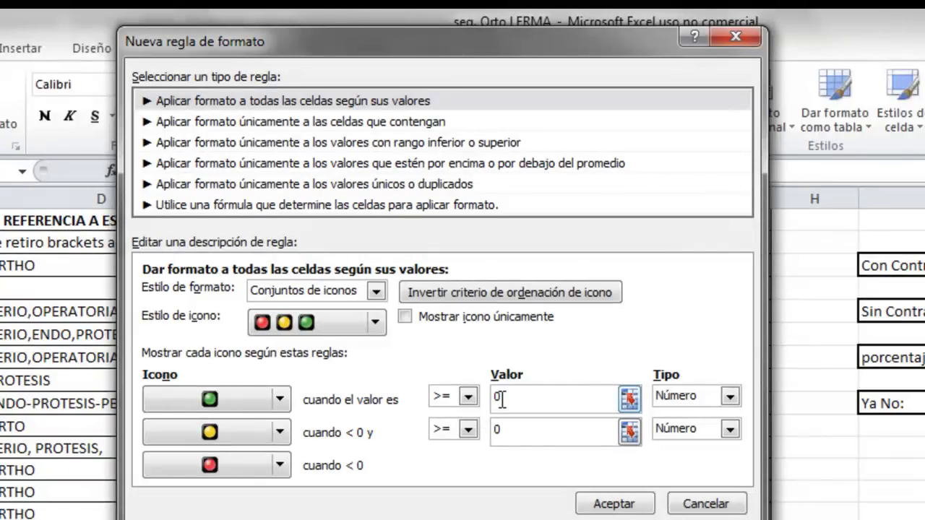
key("BackSpace")
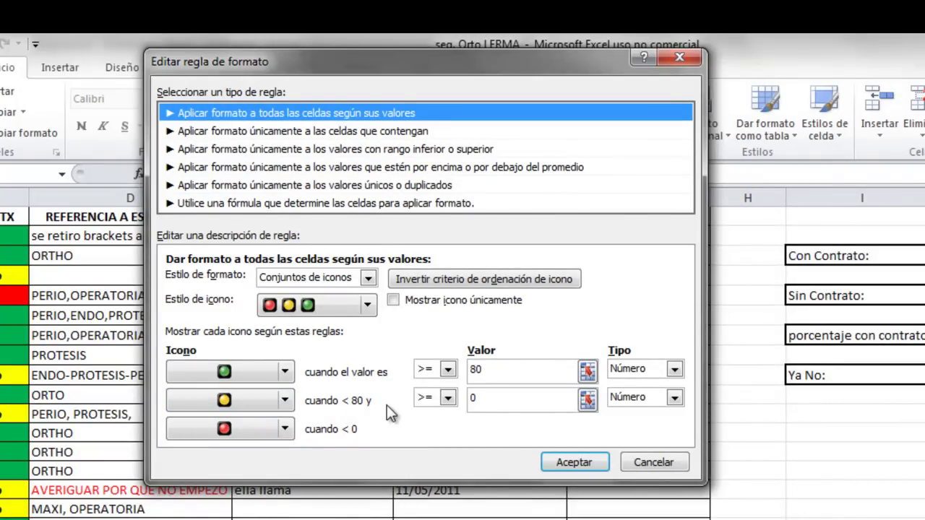
left_click(498, 396)
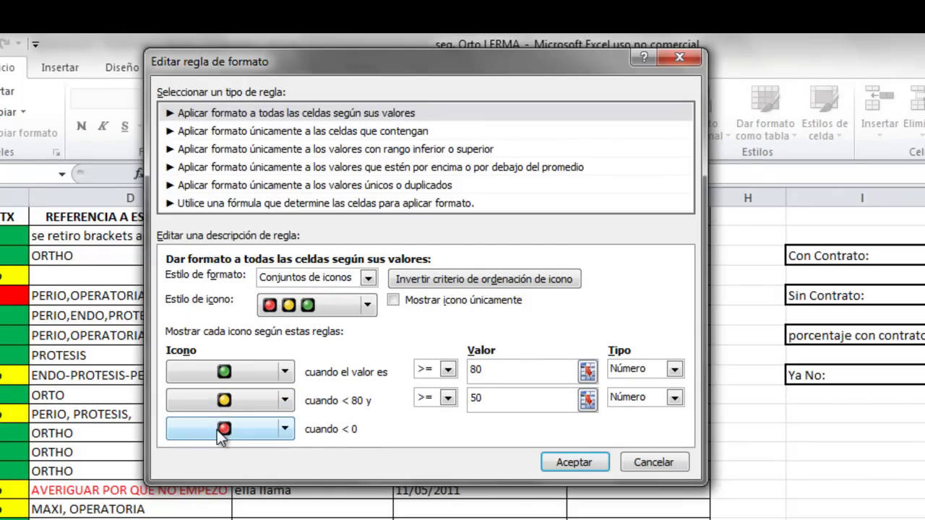
left_click(574, 463)
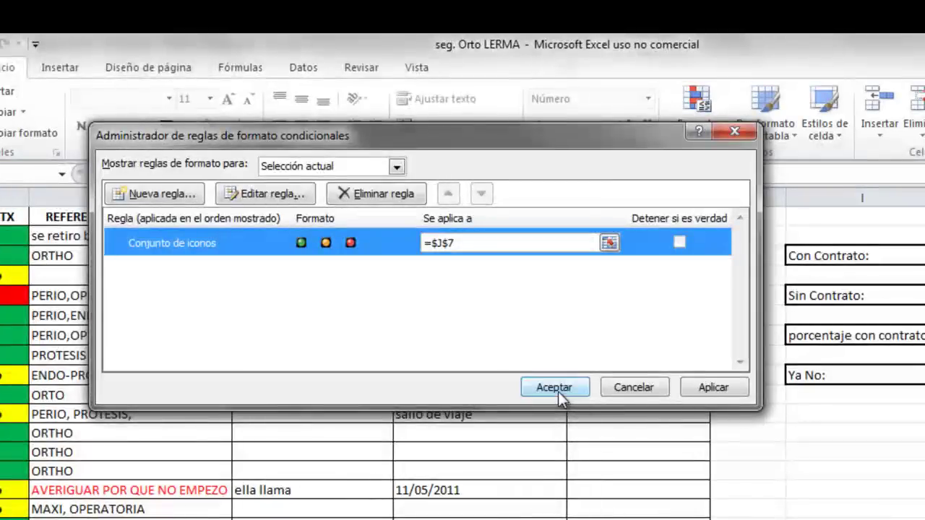
left_click(560, 392)
left_click(610, 485)
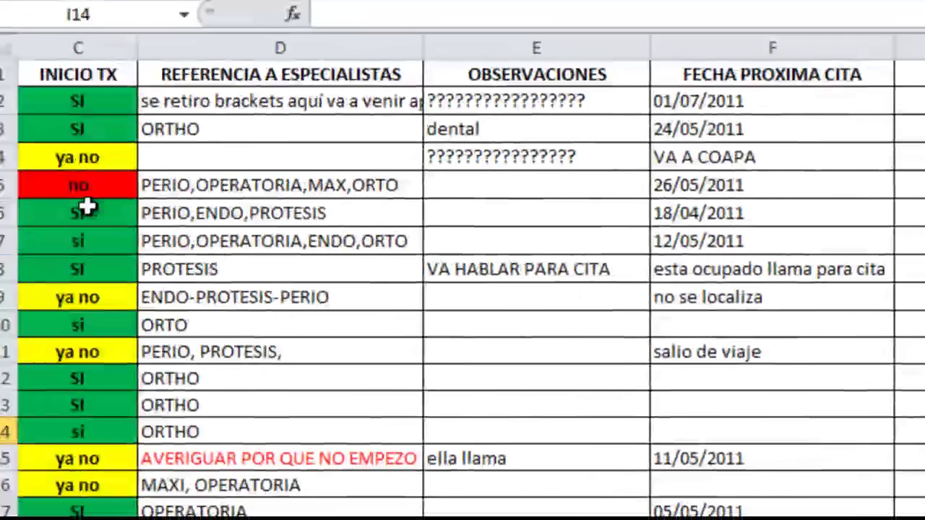
Step: Change the INICIO TX entries in C6 to C8, C10 and C12 to C16 to "no"
left_click(86, 208)
type("no")
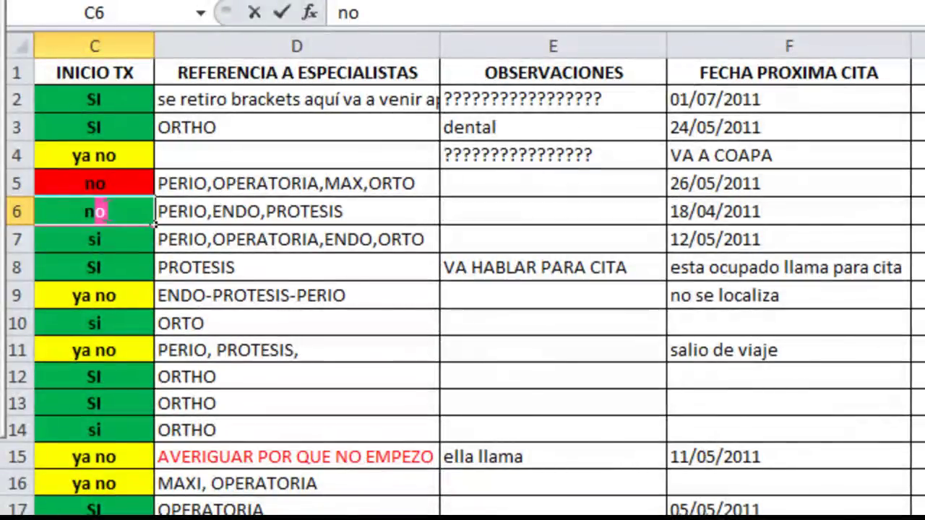
key("Return")
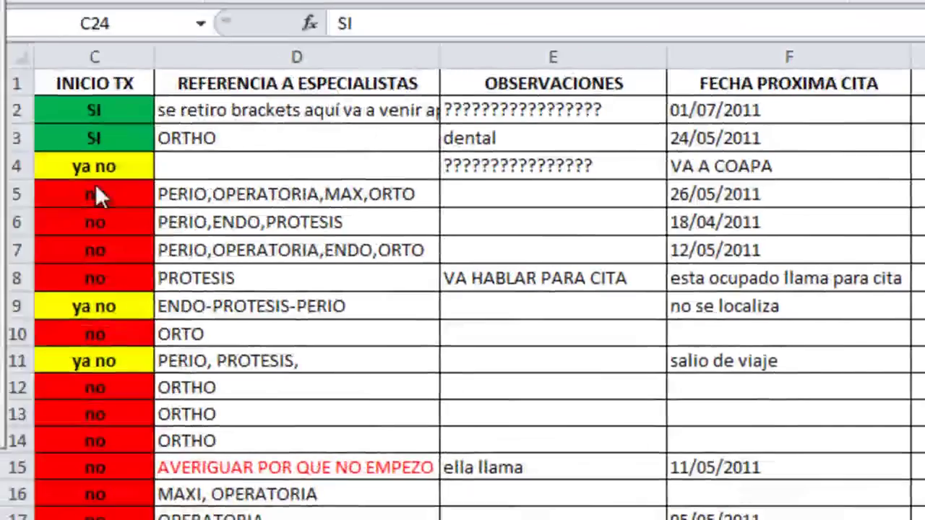
Step: Change the "ya no" entry in C4 and one more "SI" entry in the INICIO TX column to "no"
left_click(96, 197)
type("SI")
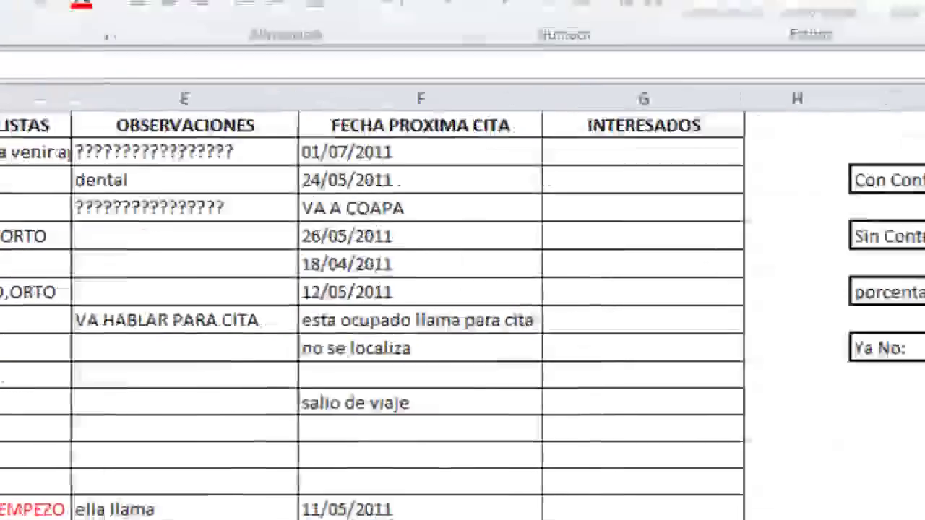
key("Return")
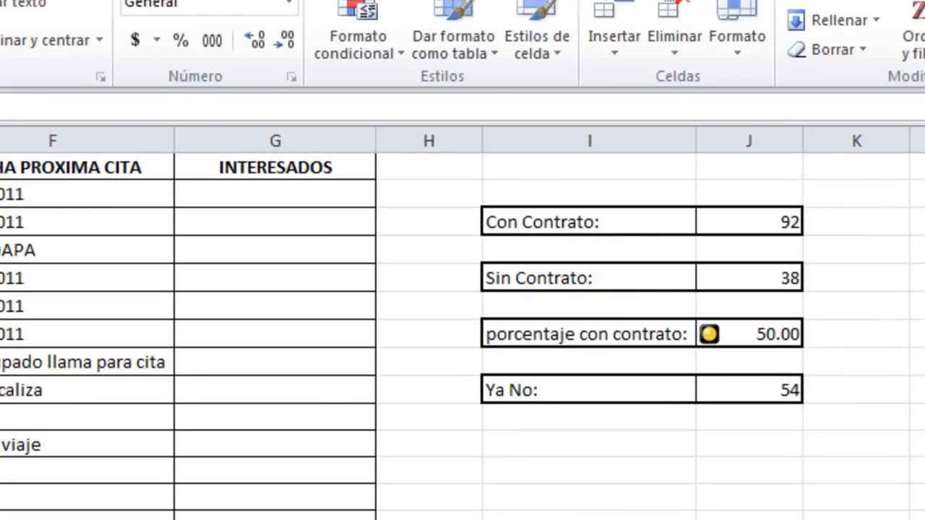
type("SI")
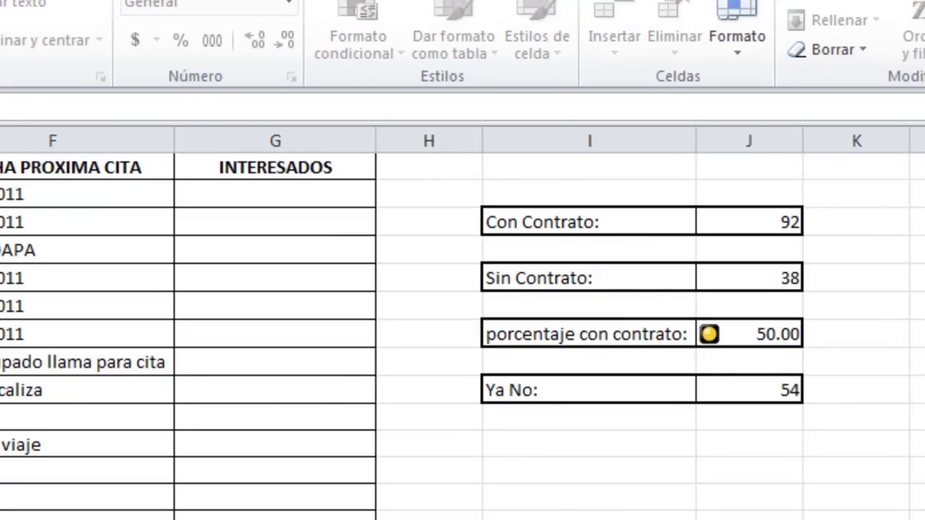
key("Return")
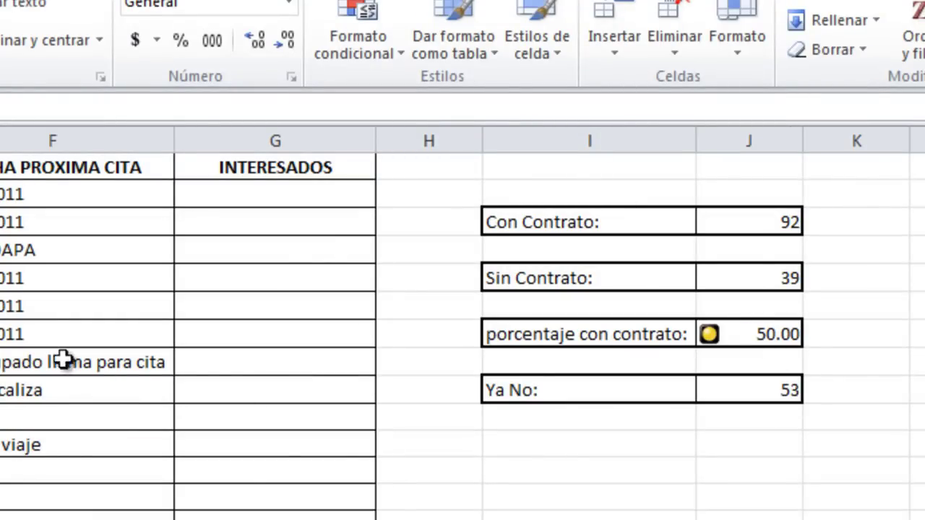
type("S")
key("Return")
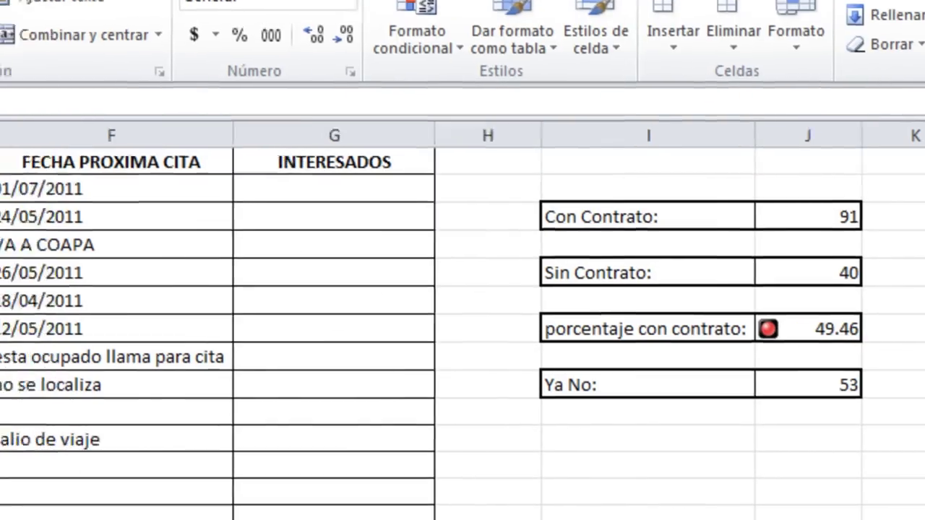
Step: Try to replace the INICIO TX entries in the range from C4 downward with "si"
left_click_drag(12, 194, 108, 519)
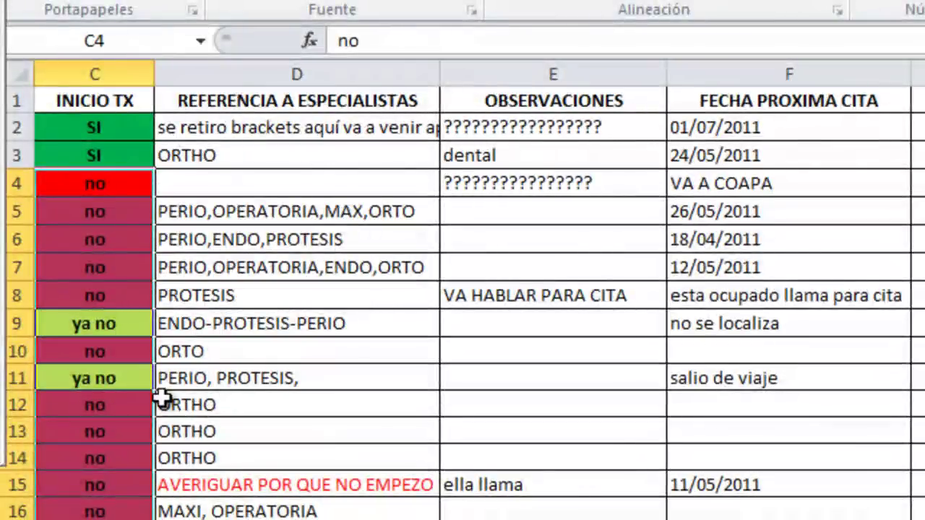
double_click(357, 45)
type("si")
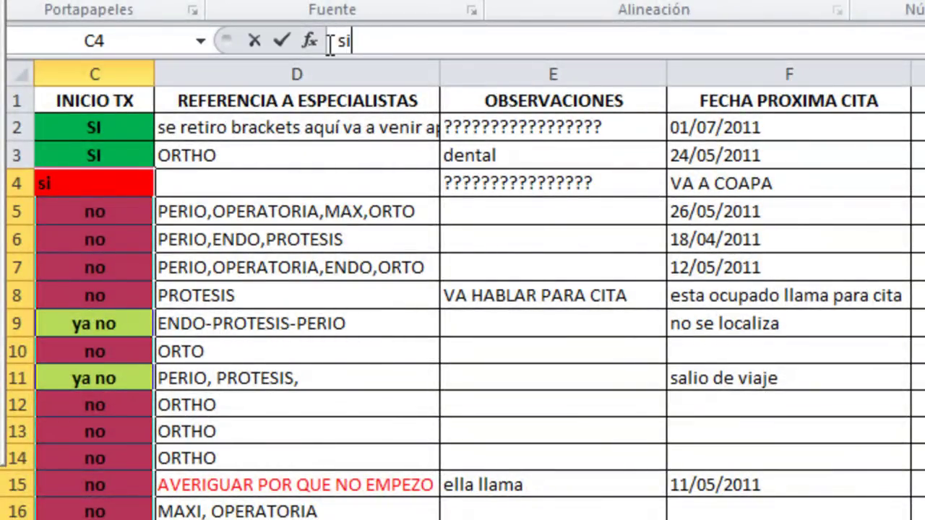
key("Return")
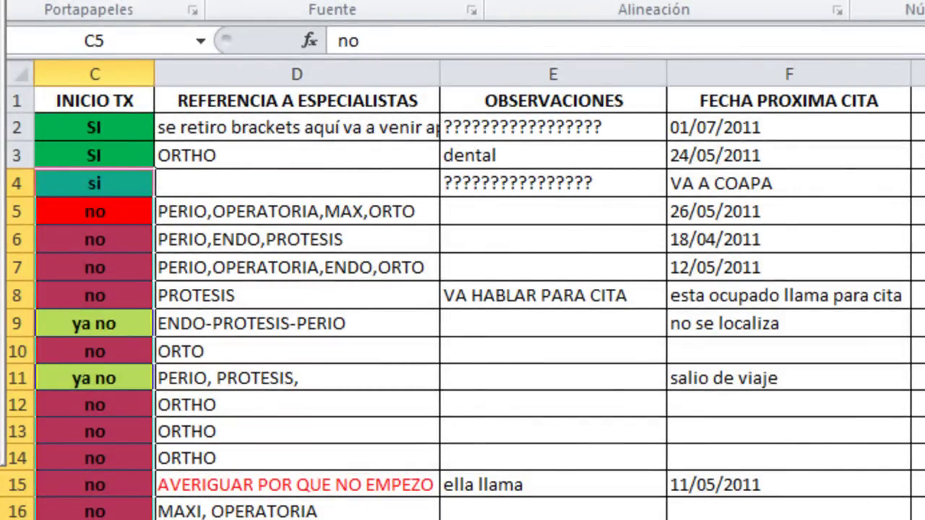
Step: Restore "no" in C4 and make the INICIO TX entries below it "no" as well, including C9 and C11
key("ctrl+z")
key("ctrl+z")
key("ctrl+z")
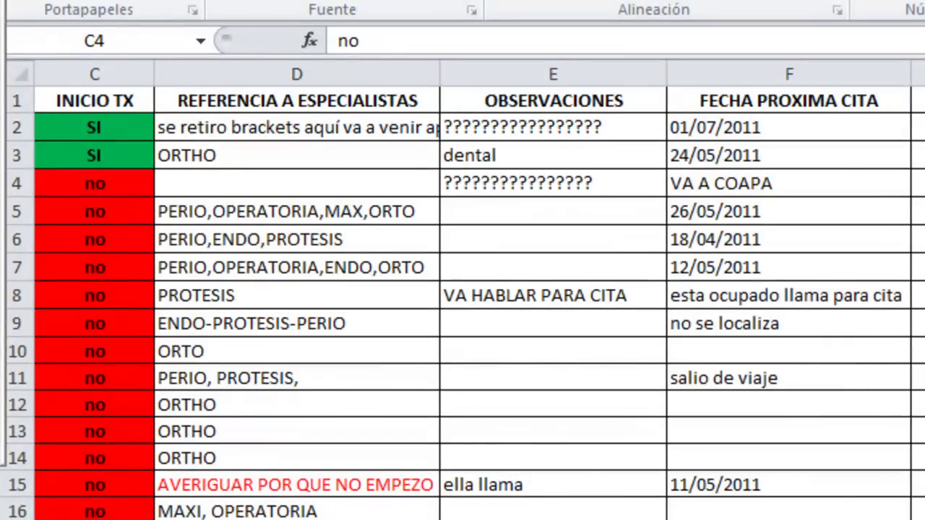
Step: Check the INICIO TX entries down to row 91 and change the entry in C4 to "SI"
scroll(462, 289, "down", 20)
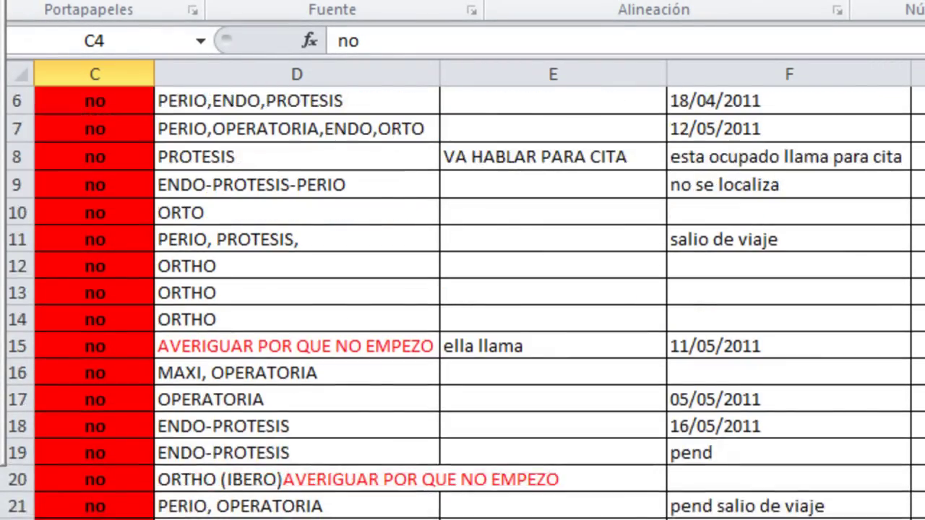
scroll(463, 289, "down", 5)
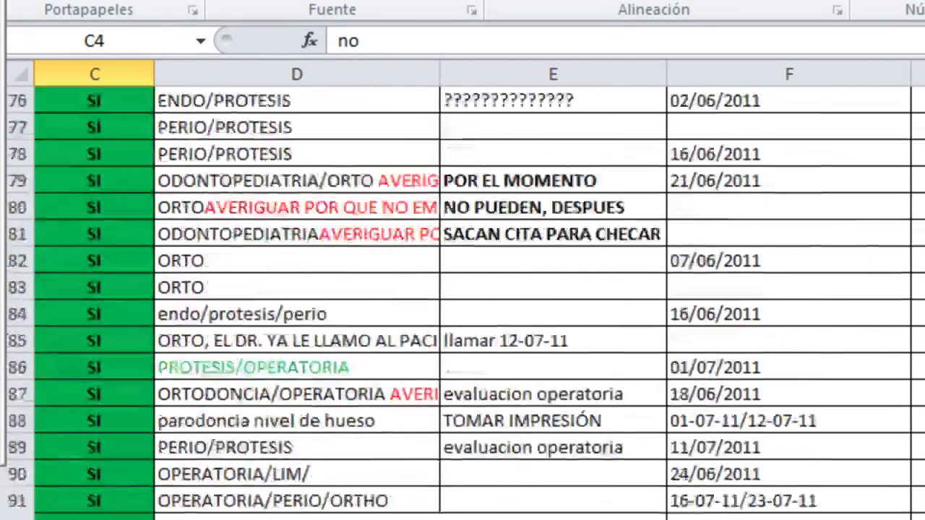
scroll(462, 289, "up", 20)
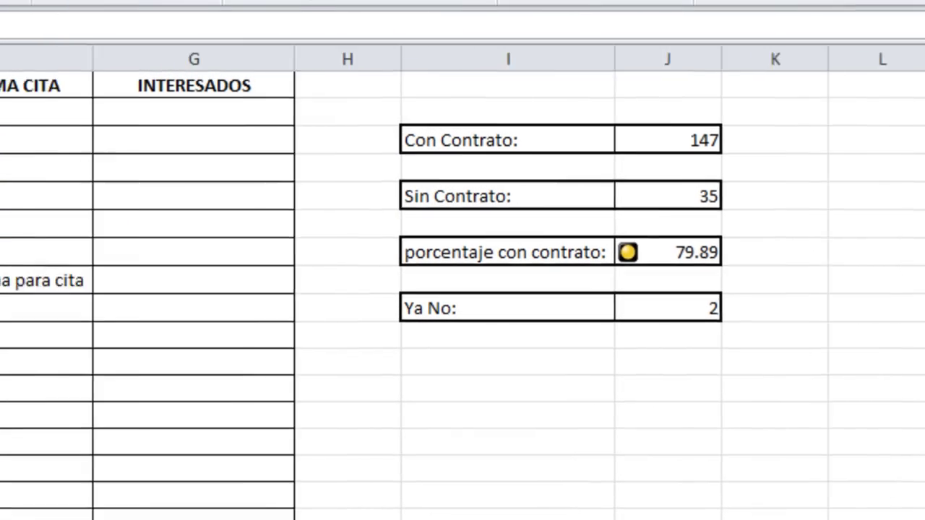
type("s")
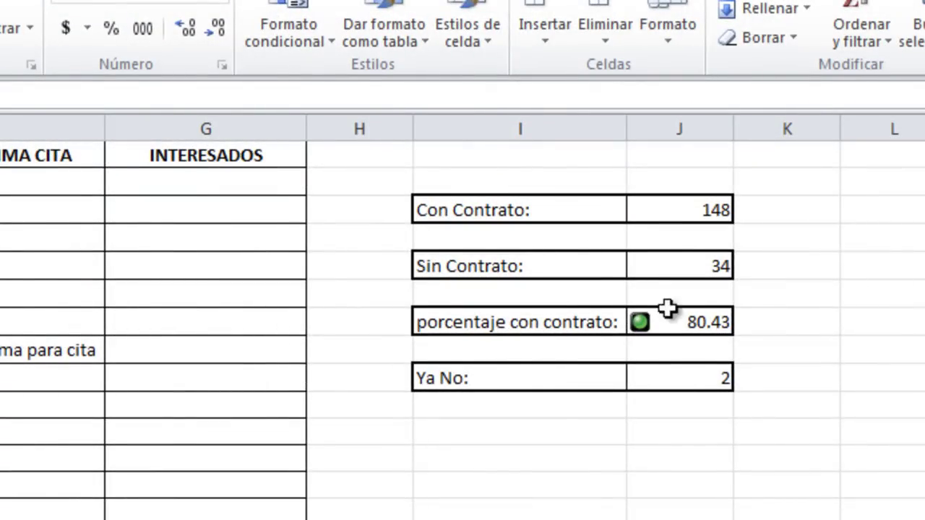
Step: Examine the formula, cell-content and above-or-below-average rule types for a new conditional formatting rule on J7, and close without creating one
left_click(716, 318)
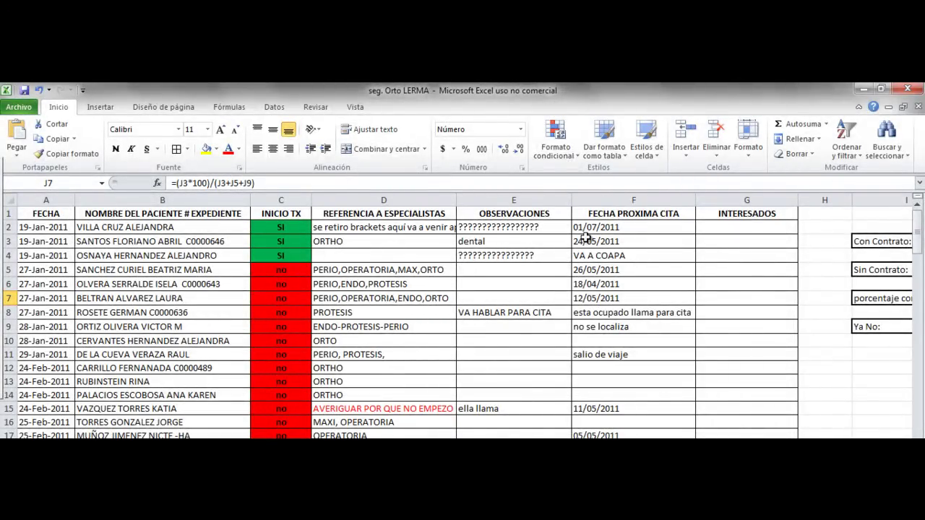
left_click(567, 152)
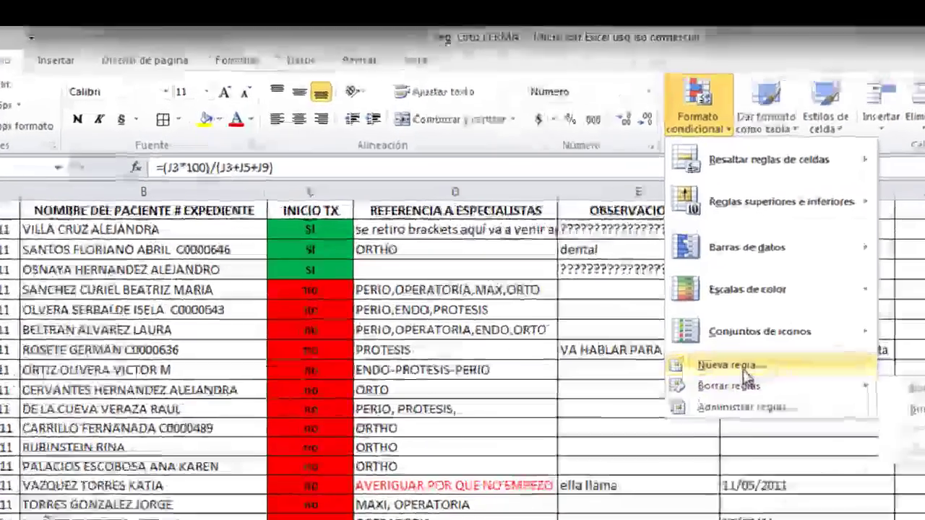
left_click(596, 384)
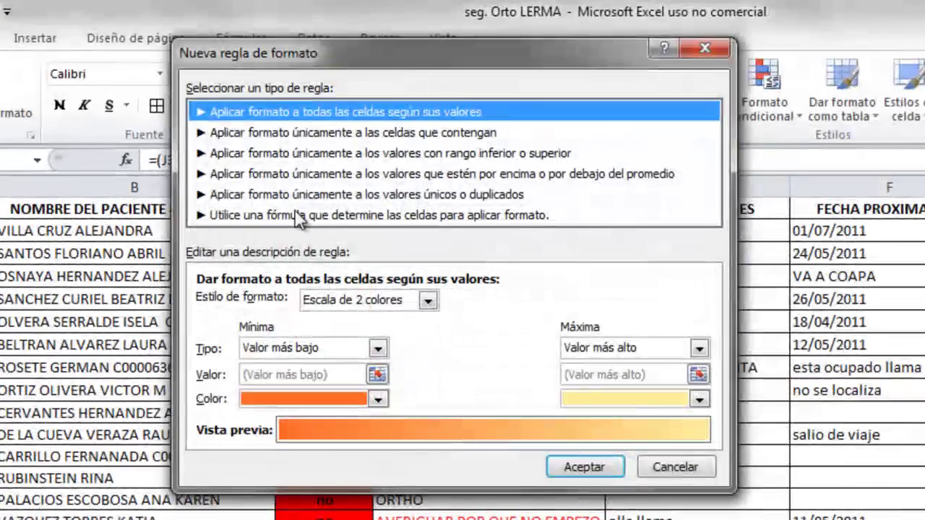
left_click(300, 215)
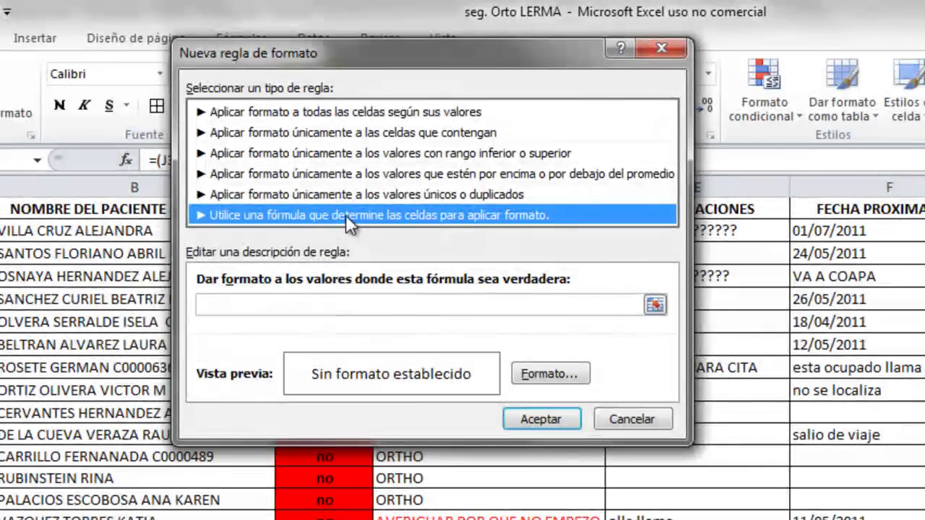
left_click(386, 132)
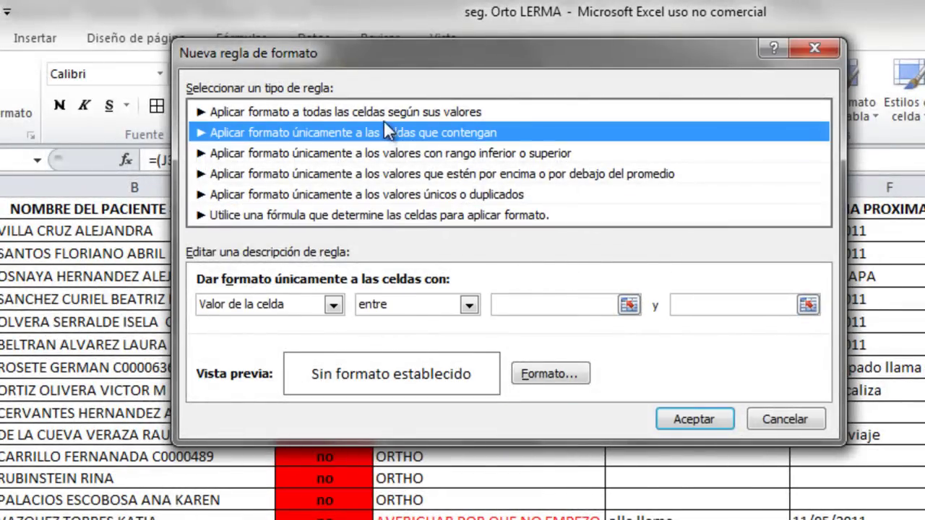
left_click(411, 173)
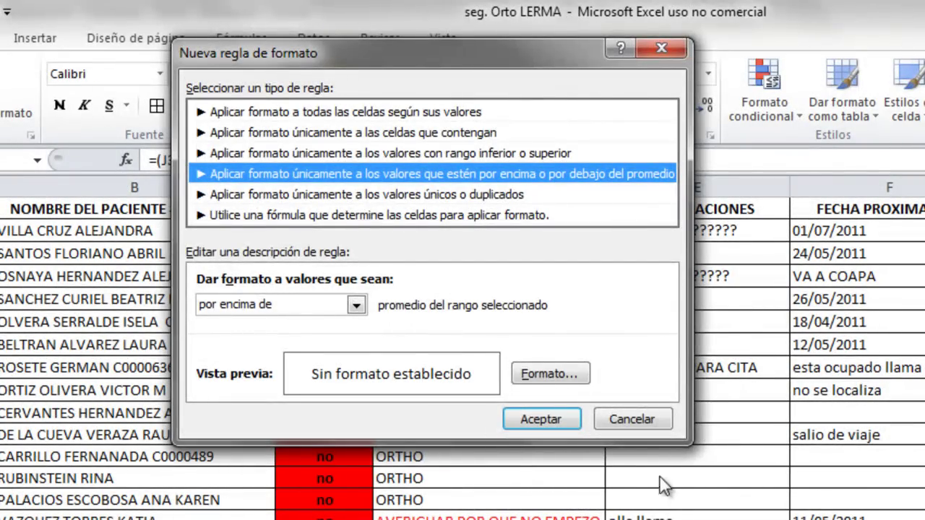
left_click(644, 416)
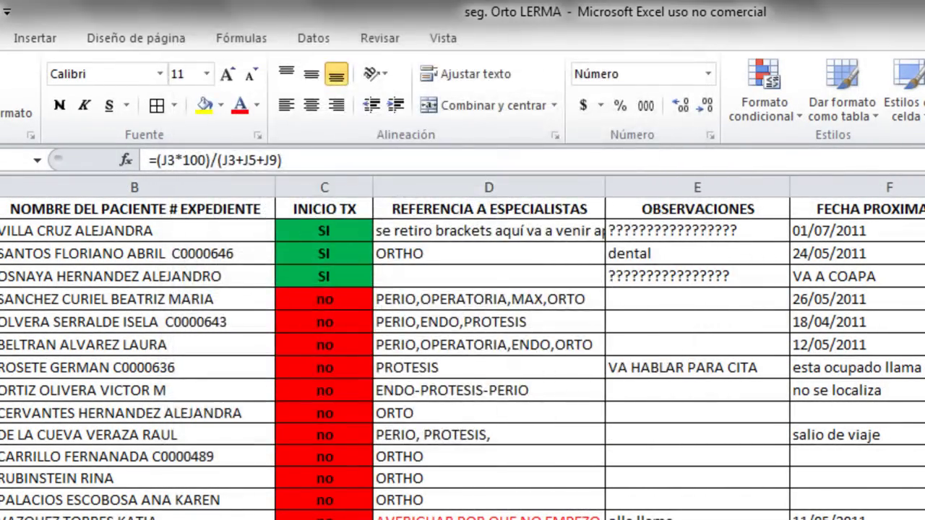